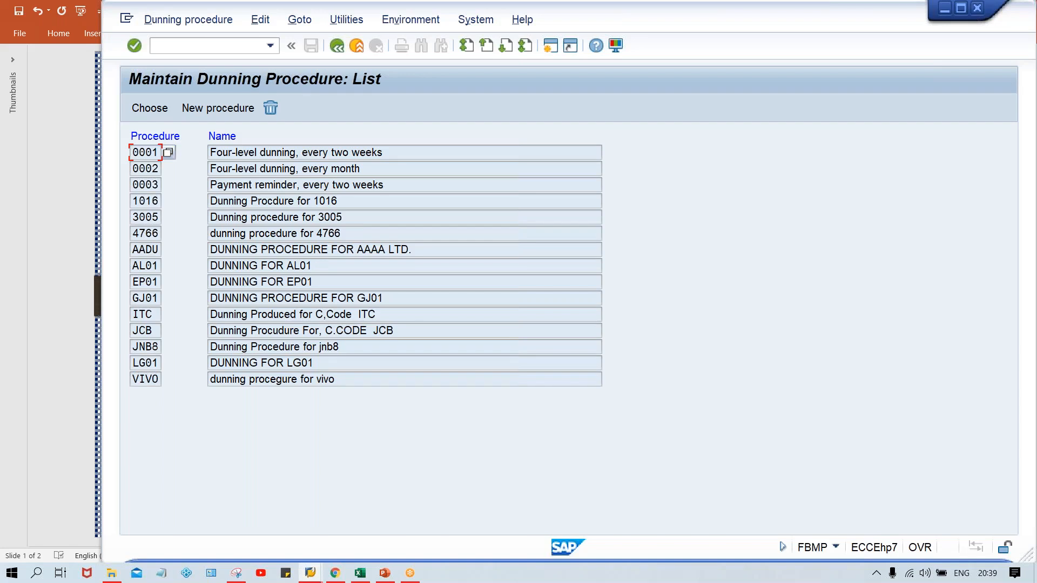
- Create a new dunning procedure with the key TM00 and the name TATA MOTOR
click(217, 110)
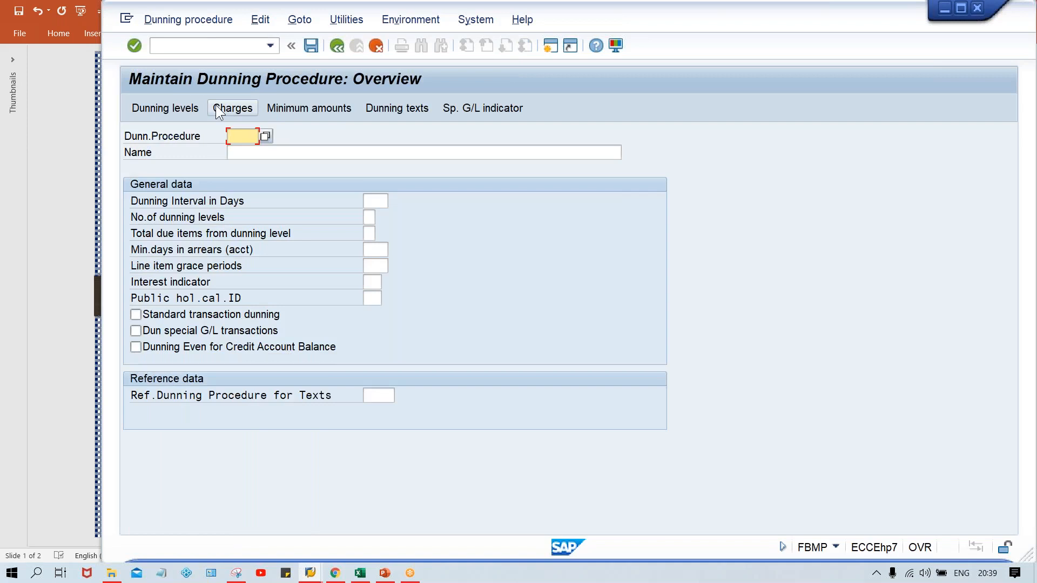
text(TM00)
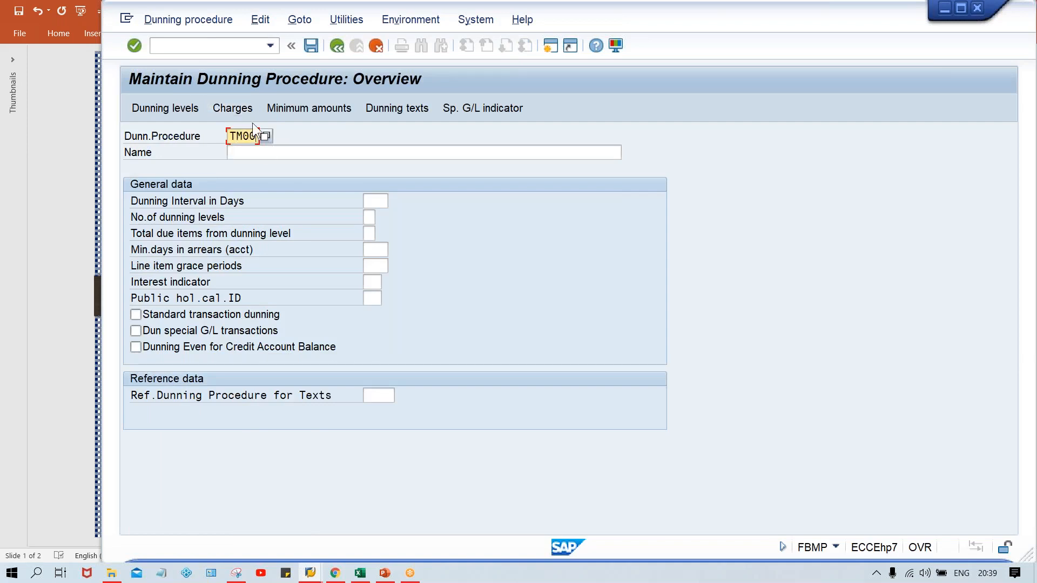
click(283, 149)
text(TA)
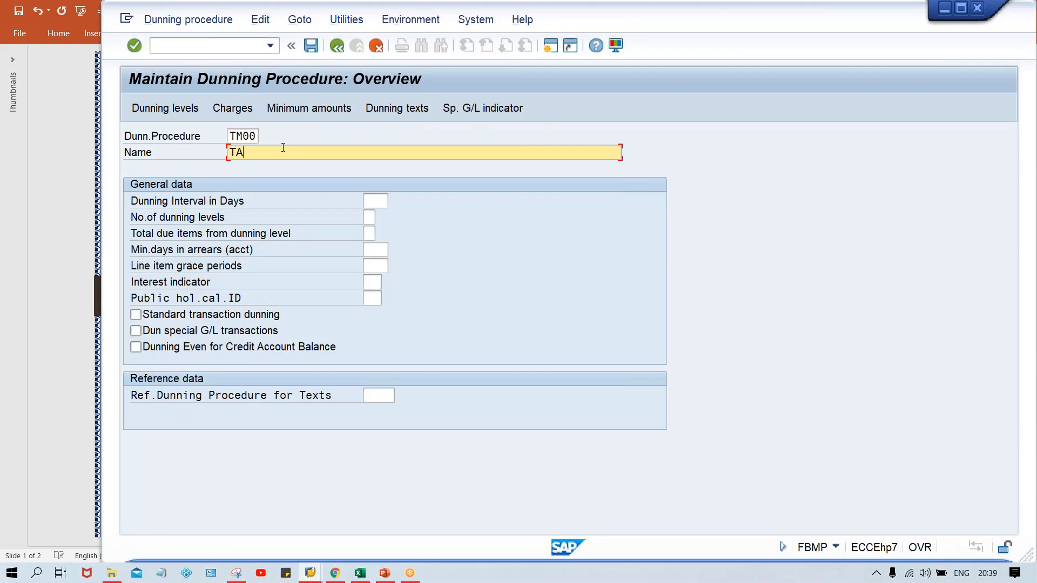
text(TA MOTOR)
click(369, 204)
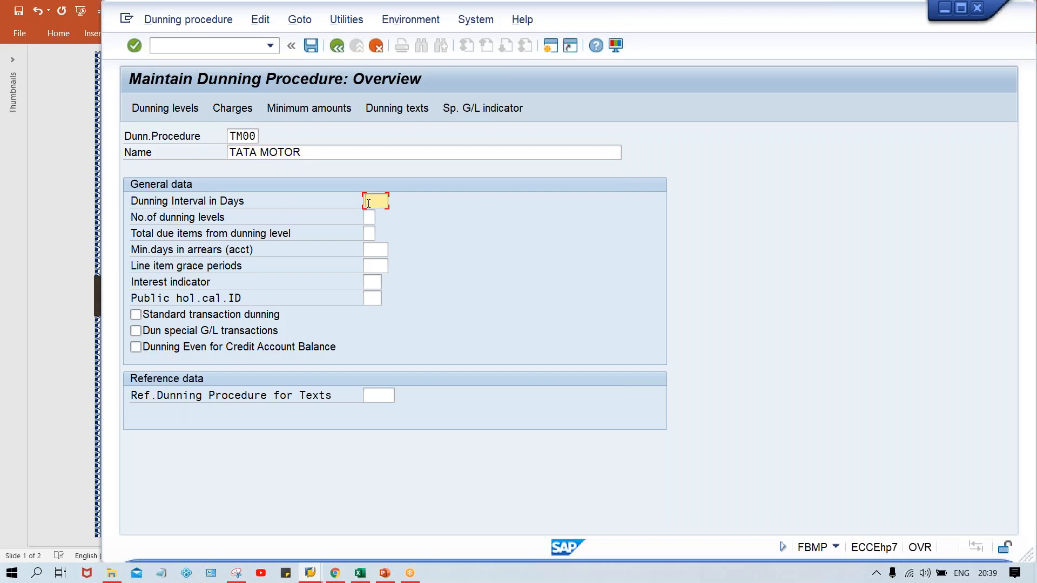
- Switch to the Class workbook in Excel, review the overdue days of the TATA MOTOR invoices, and return to the SAP dunning procedure
click(360, 573)
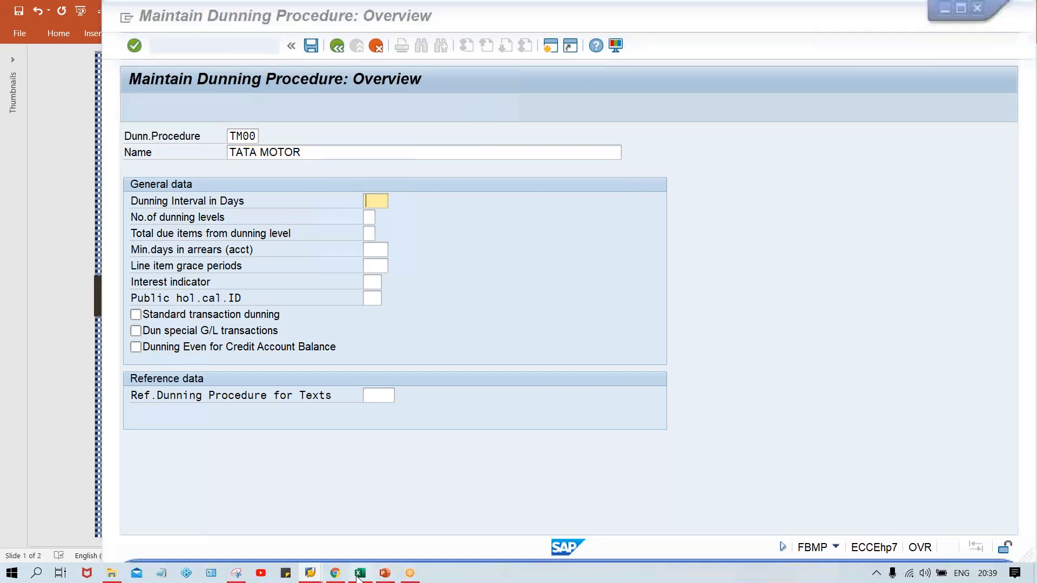
click(530, 424)
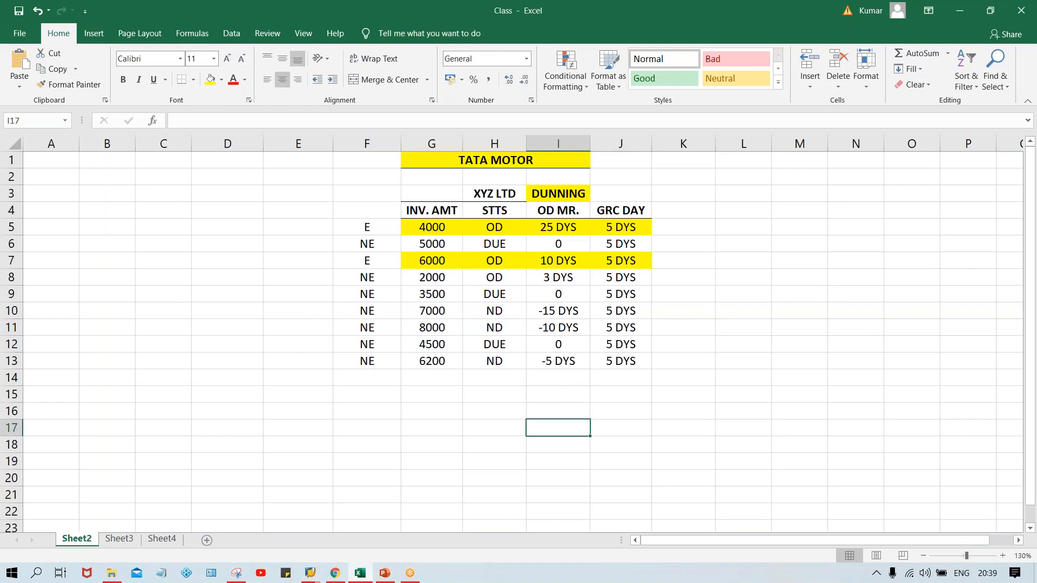
click(437, 382)
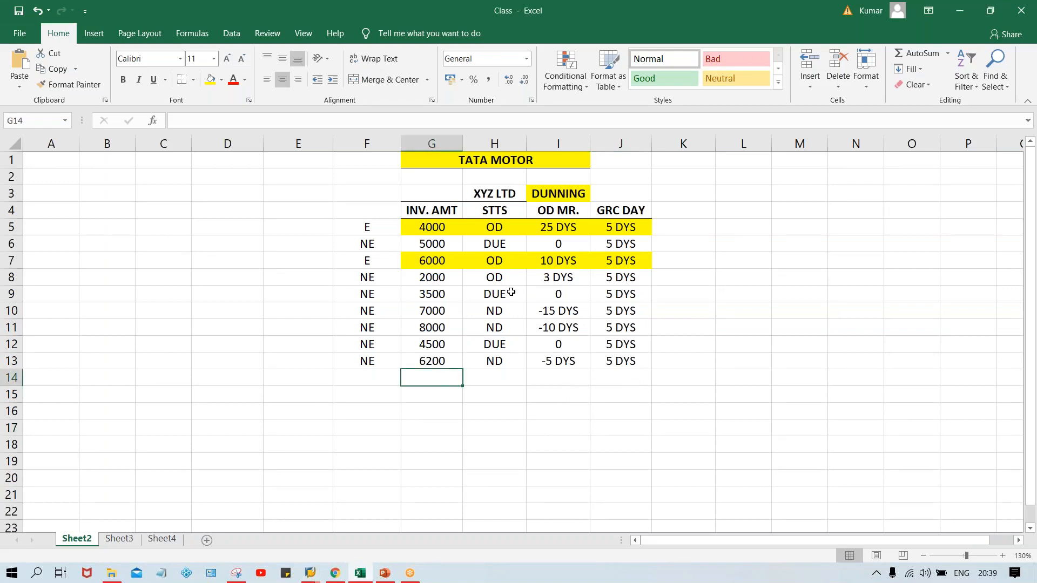
click(538, 231)
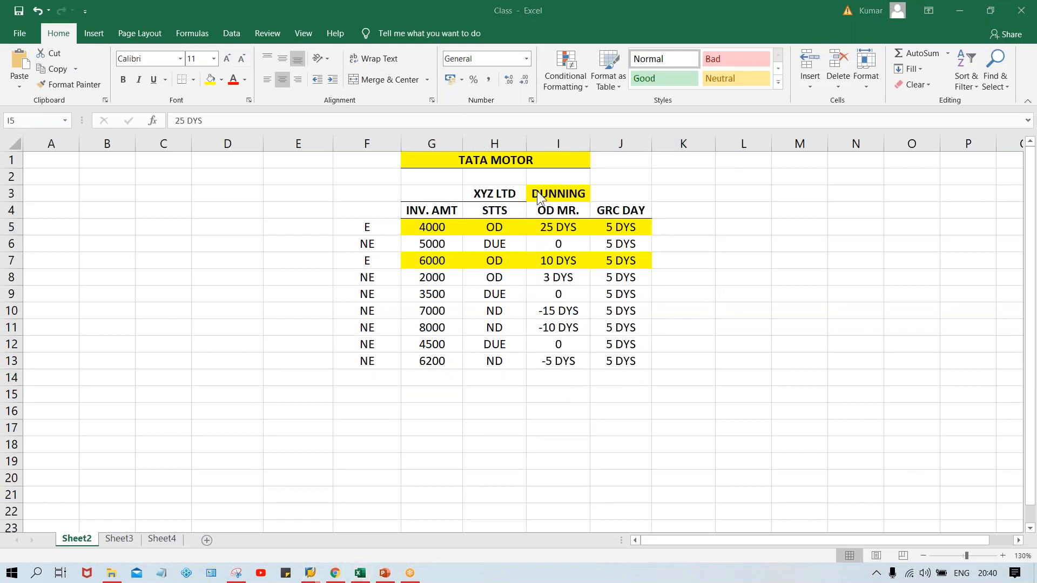
click(693, 231)
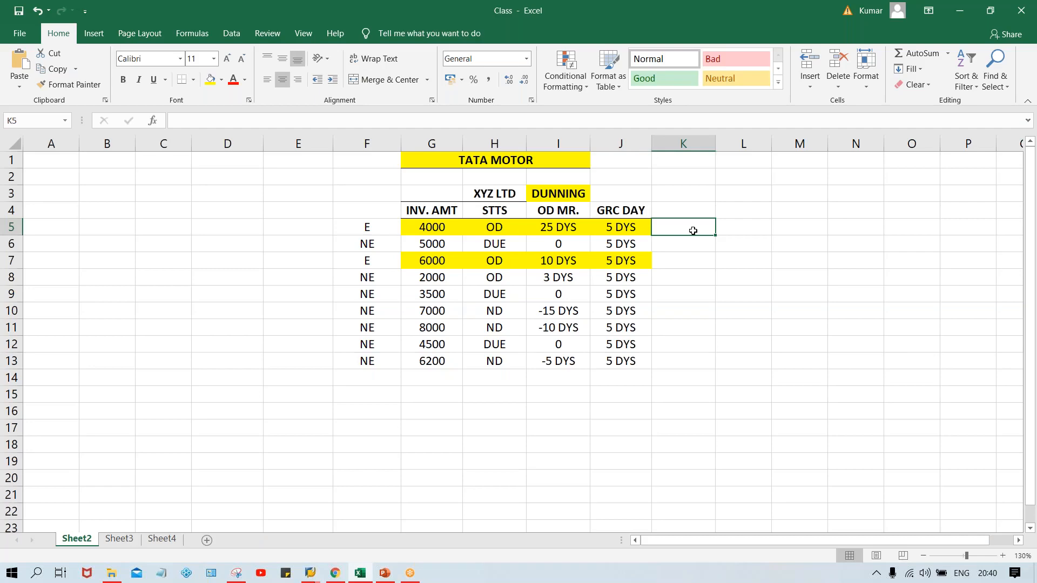
click(311, 578)
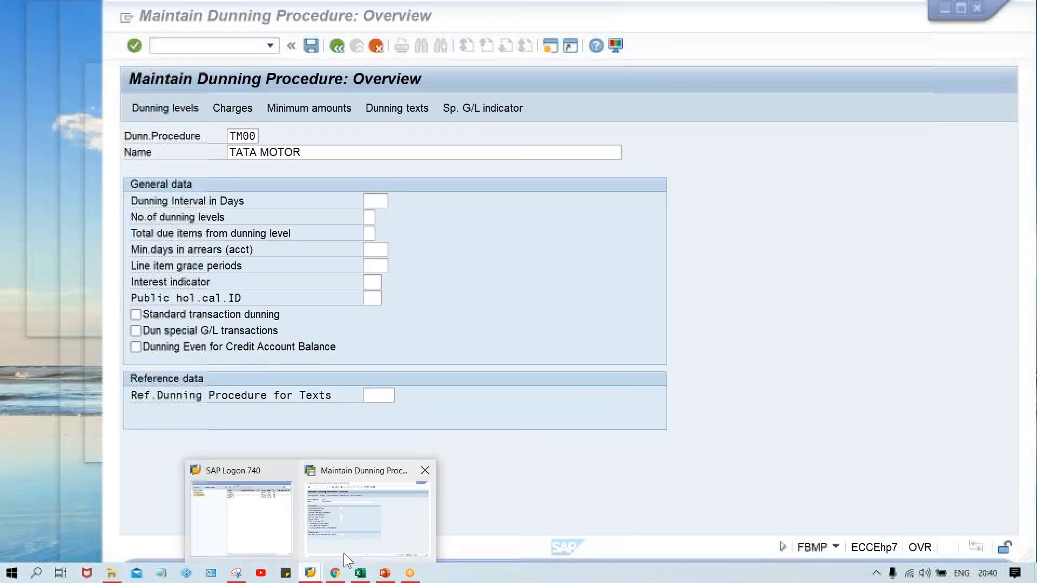
click(343, 553)
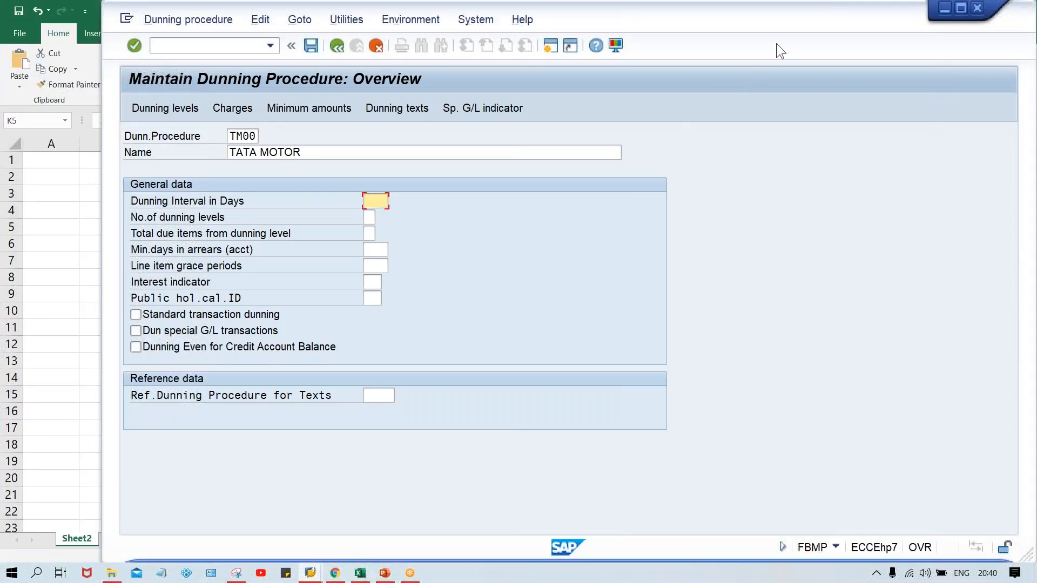
click(786, 27)
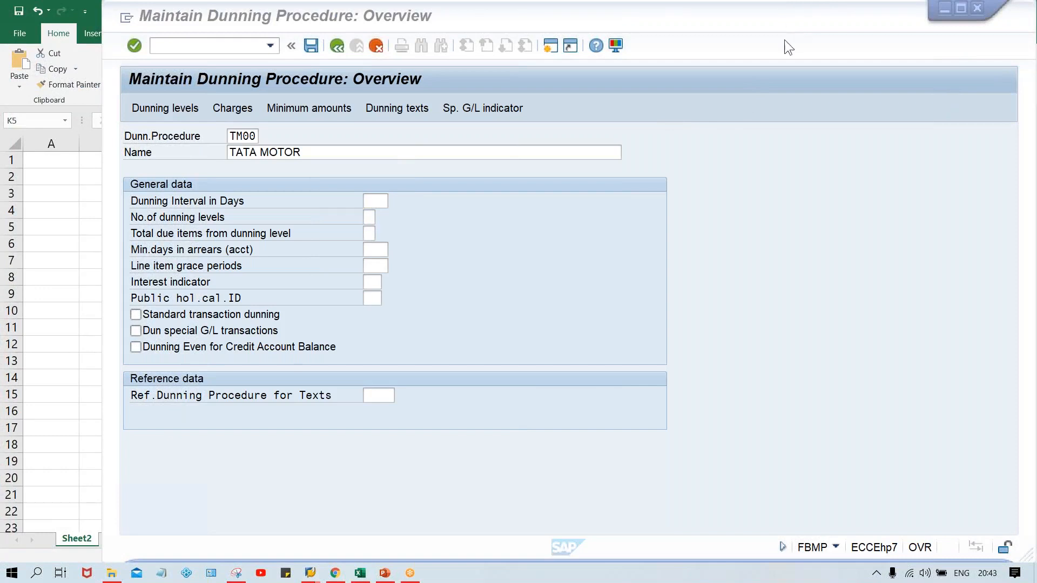
click(734, 180)
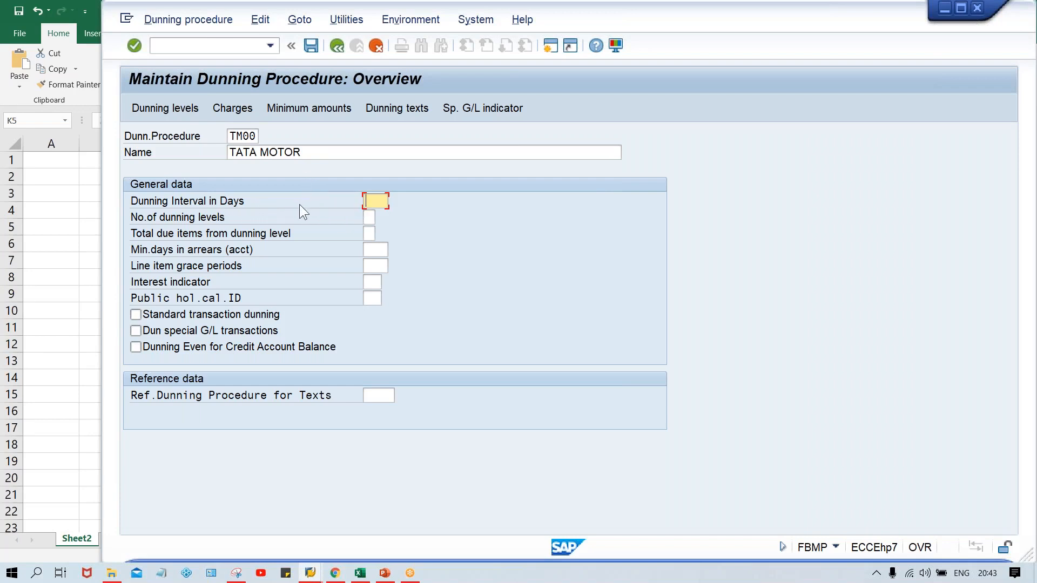
click(367, 217)
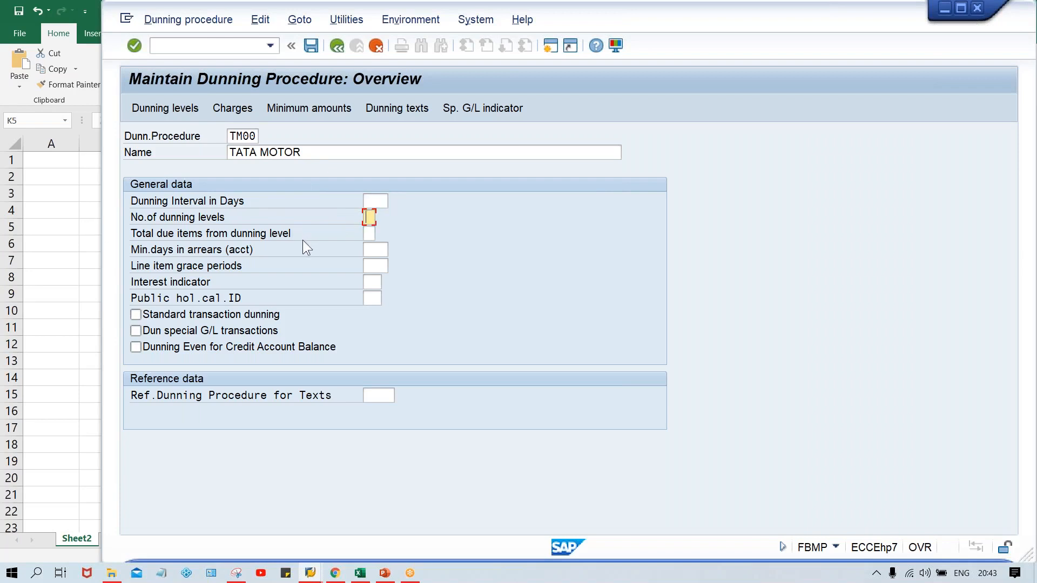
click(365, 199)
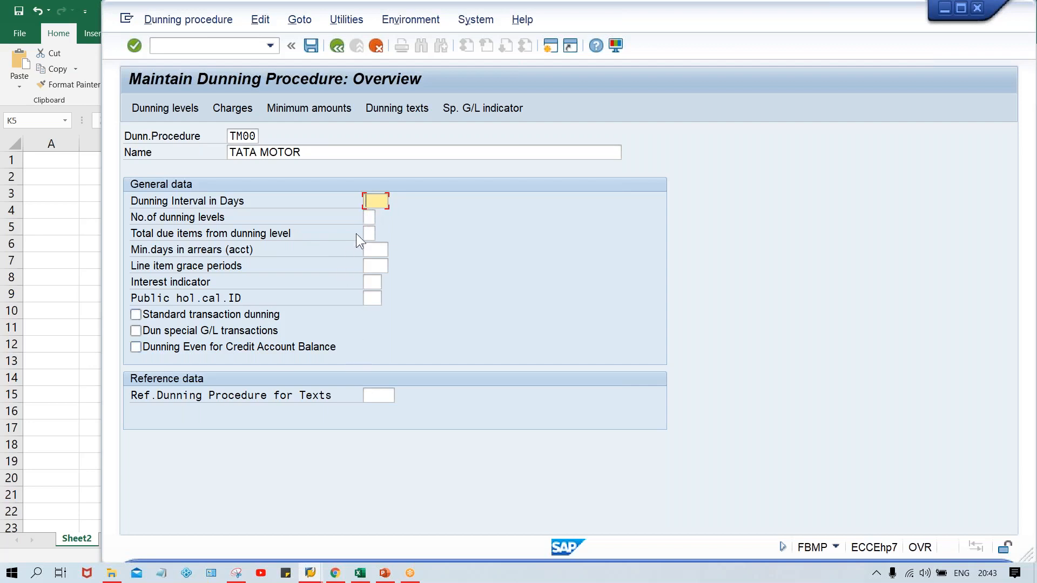
click(369, 217)
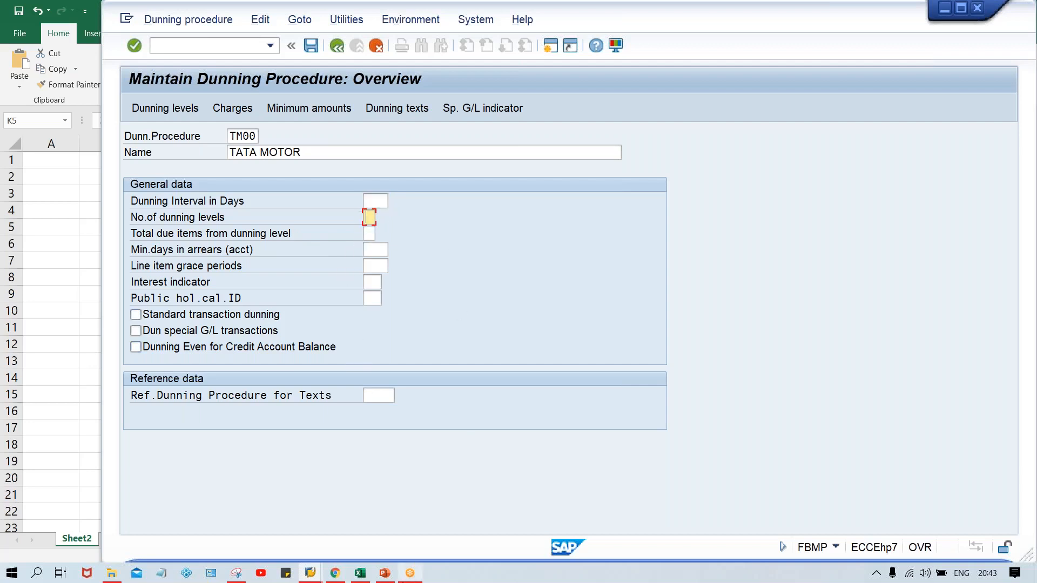
- Switch to the Class workbook in Excel
mouse_move(360, 572)
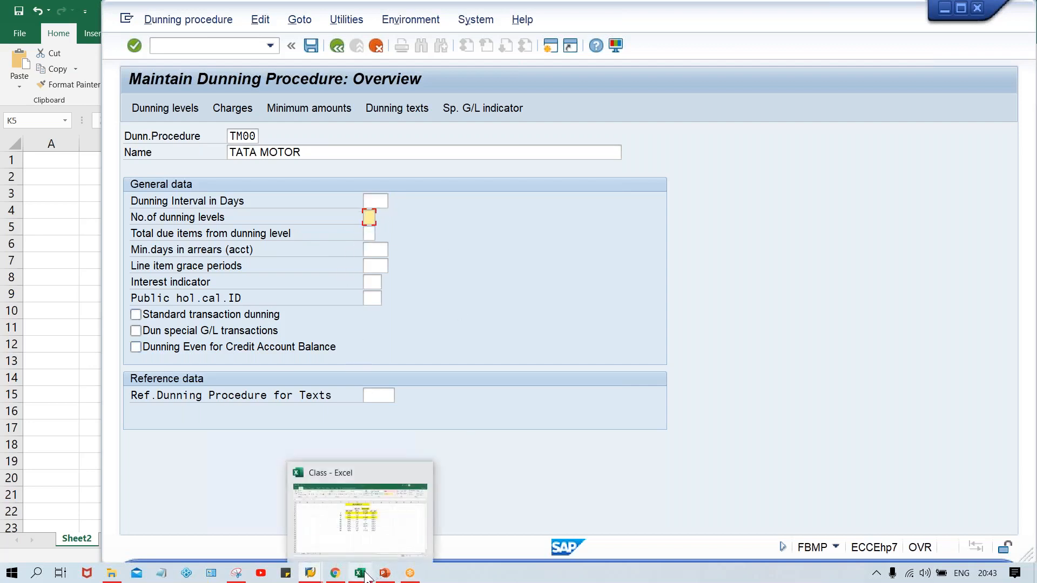
click(380, 536)
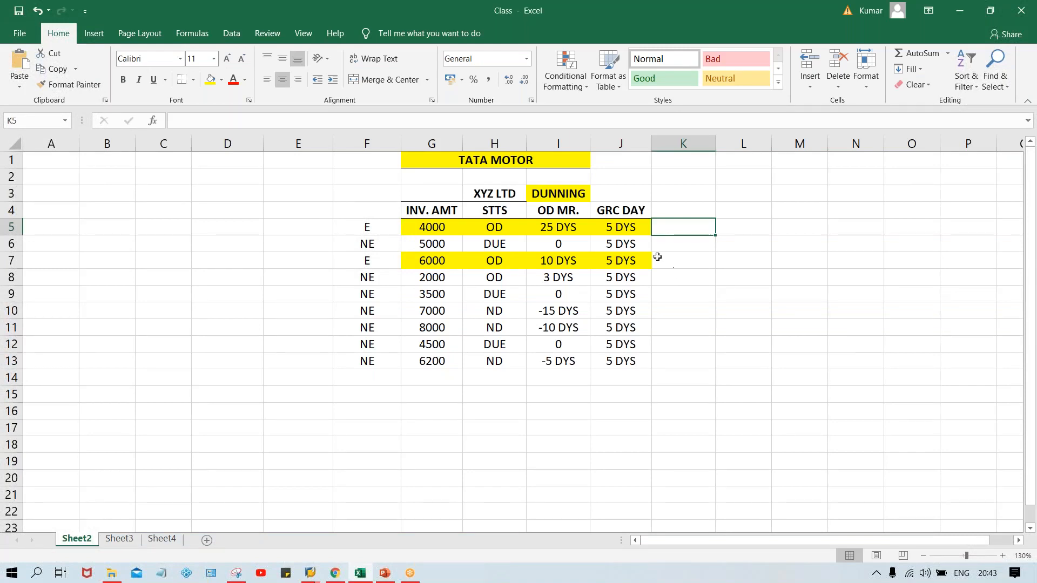
click(620, 189)
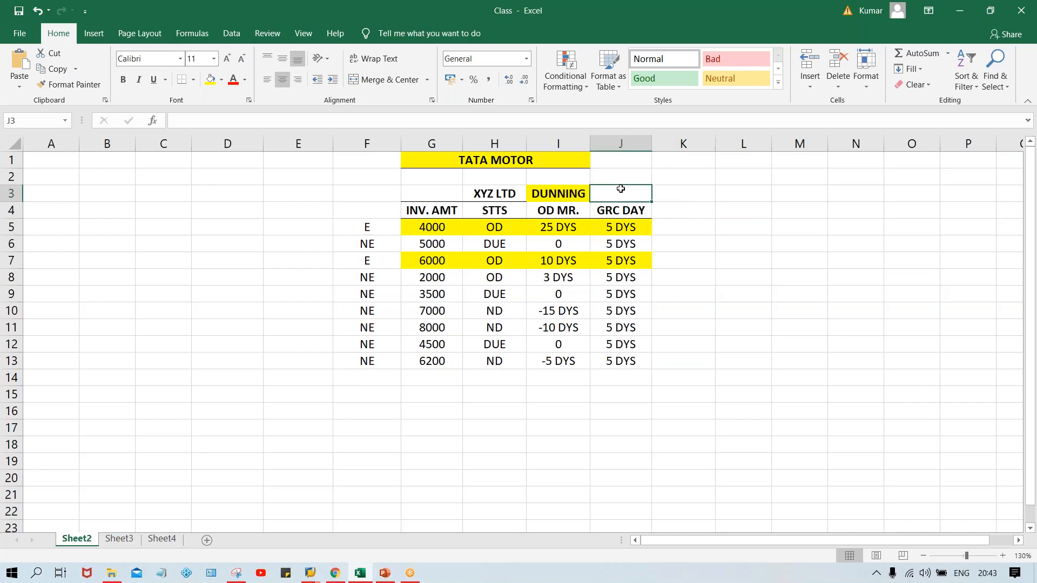
text(3)
key(Return)
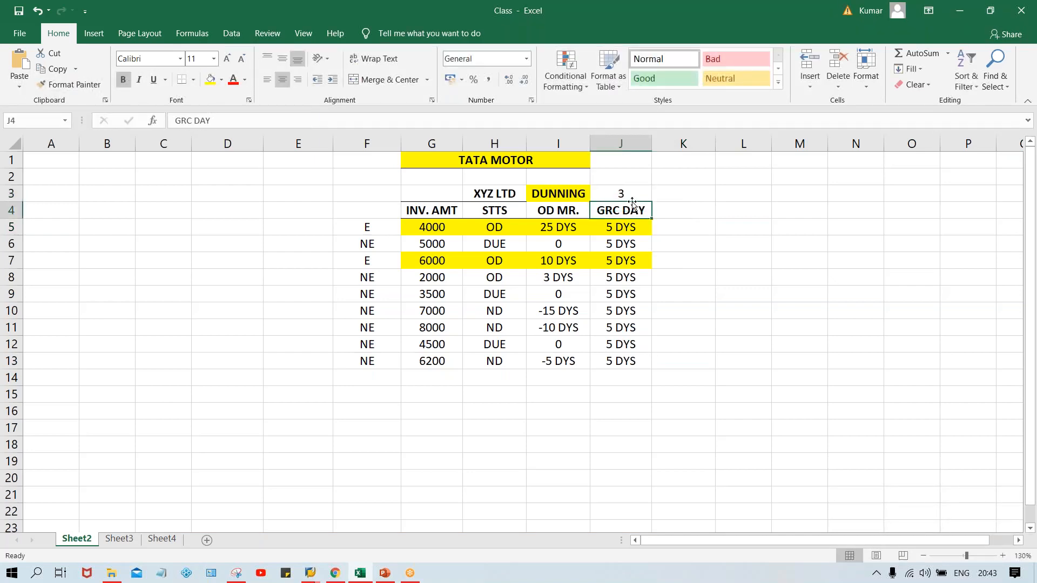
click(633, 194)
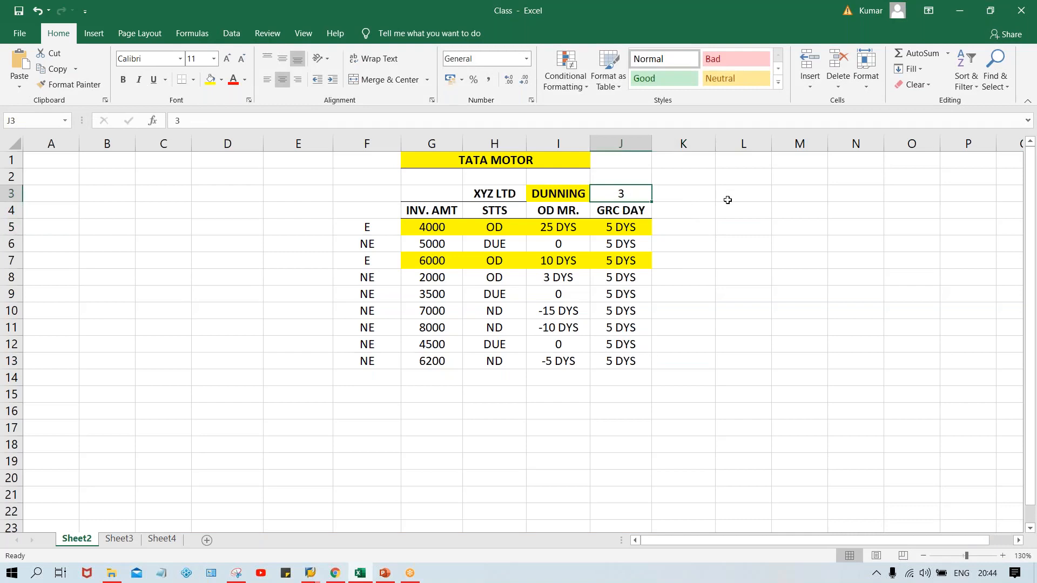
key(Delete)
- Add the label DUN. LVL in cell F16 below the invoice table with the value 3 beside it in G16
click(363, 411)
text(D)
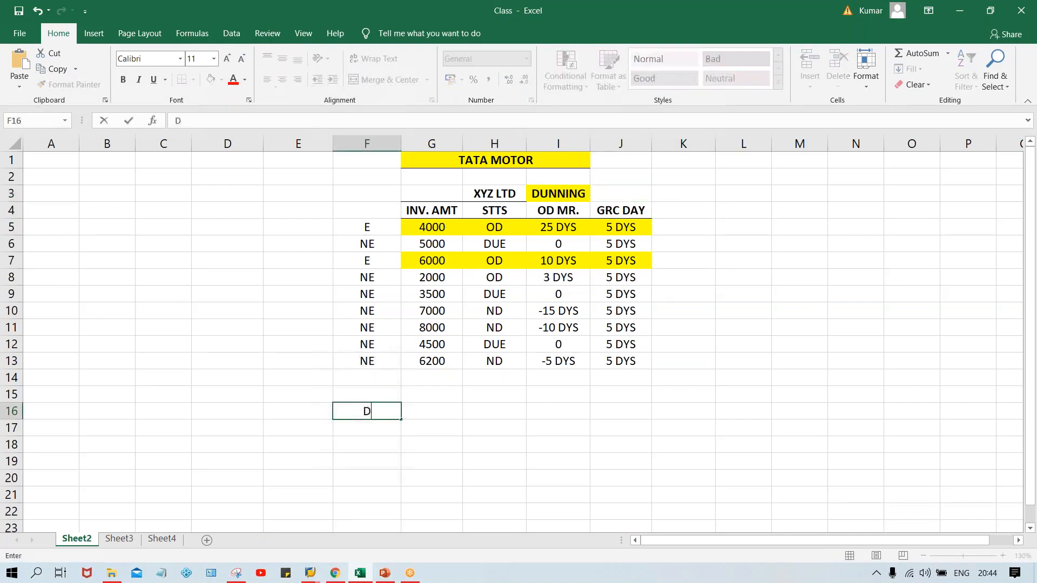
text(UN. LVL)
key(Tab)
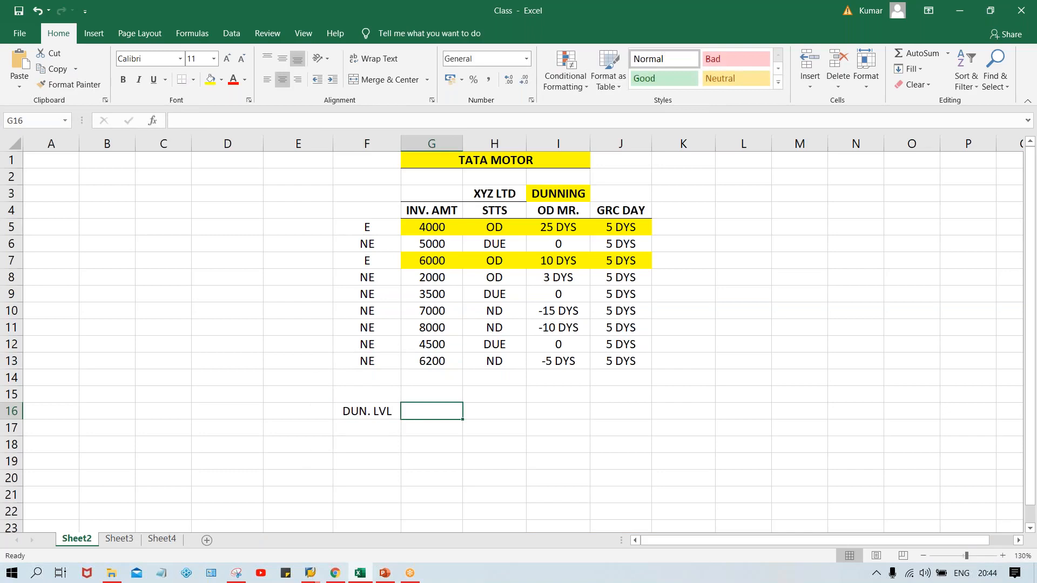
text(3)
key(Return)
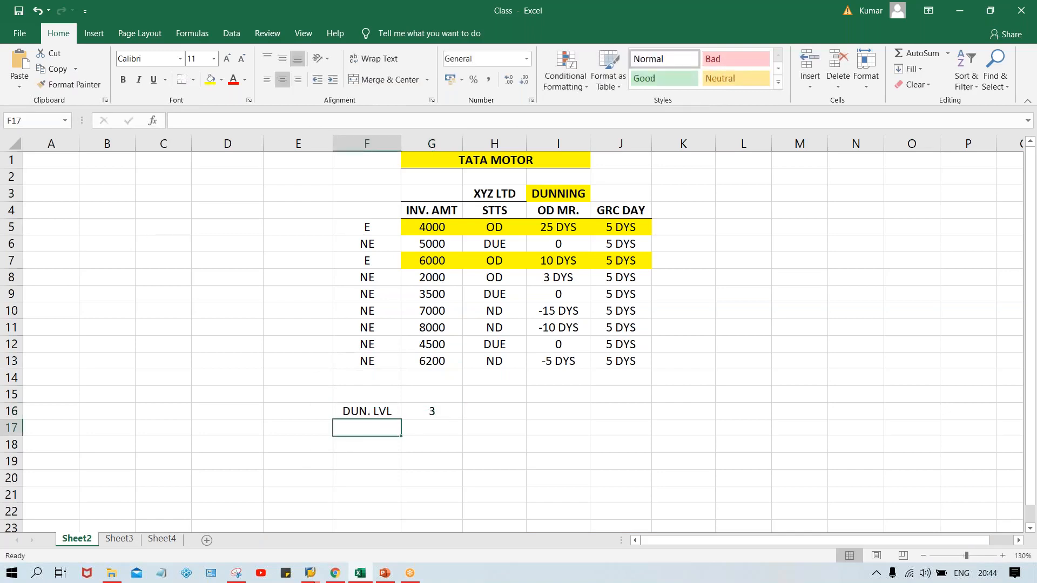
- Switch back to the SAP dunning procedure and set the number of dunning levels to 3
click(312, 574)
click(361, 539)
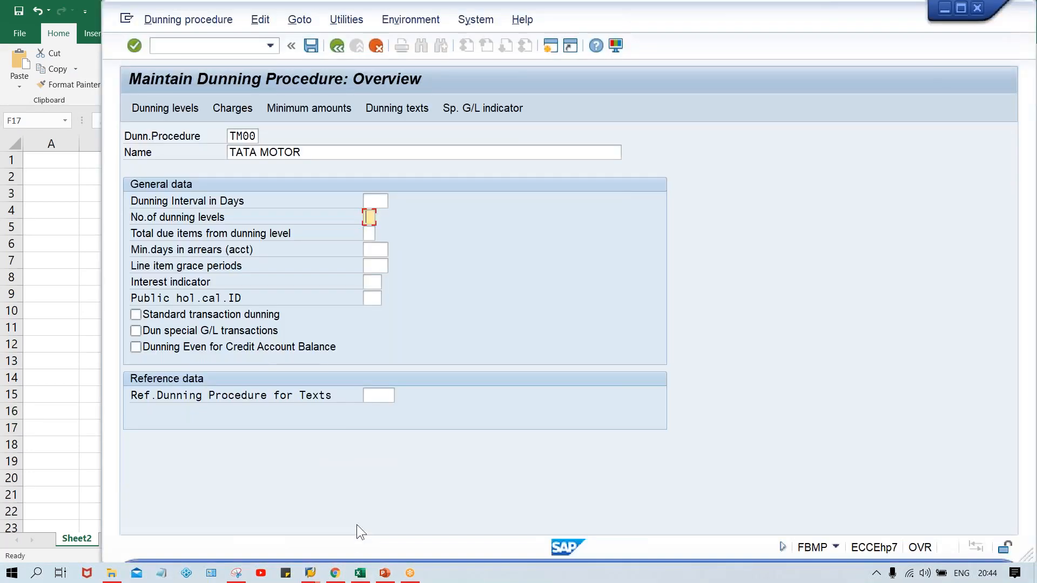
text(3)
key(BackSpace)
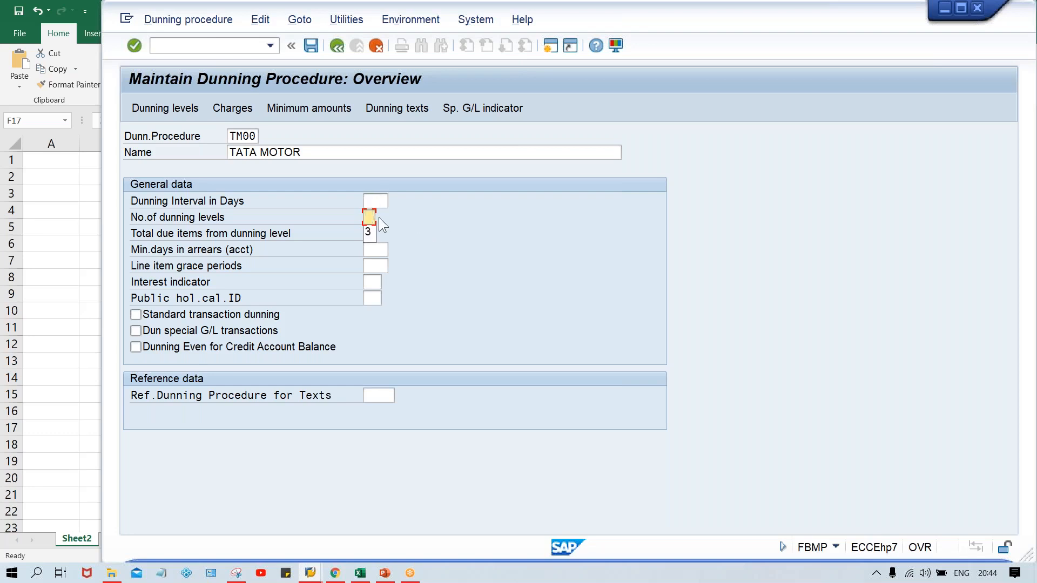
click(371, 216)
key(BackSpace)
text(9)
key(BackSpace)
text(3)
- Set the dunning interval to 10 days and the line item grace periods to 5
mouse_move(360, 573)
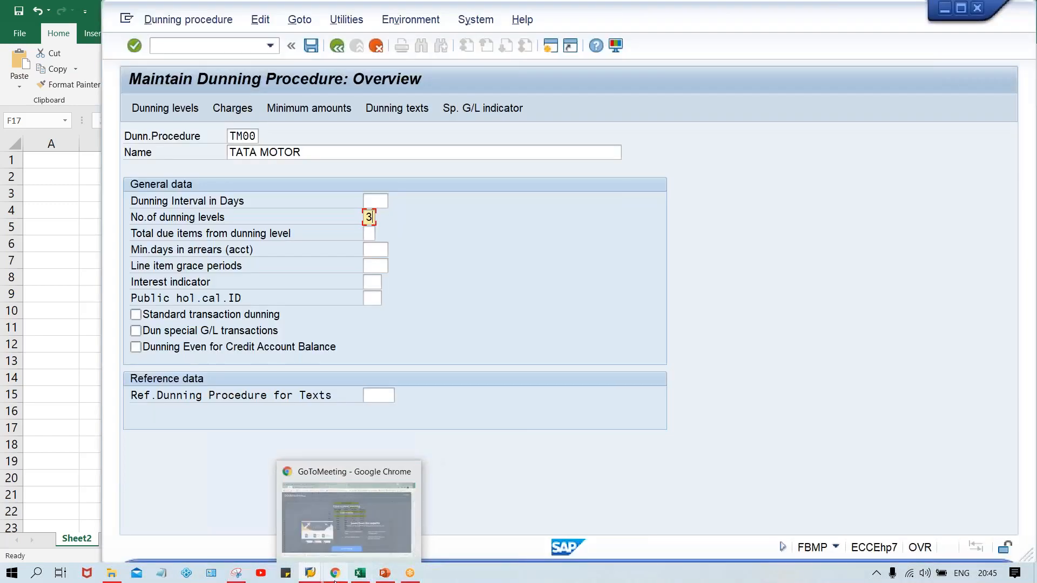
mouse_move(321, 579)
click(342, 528)
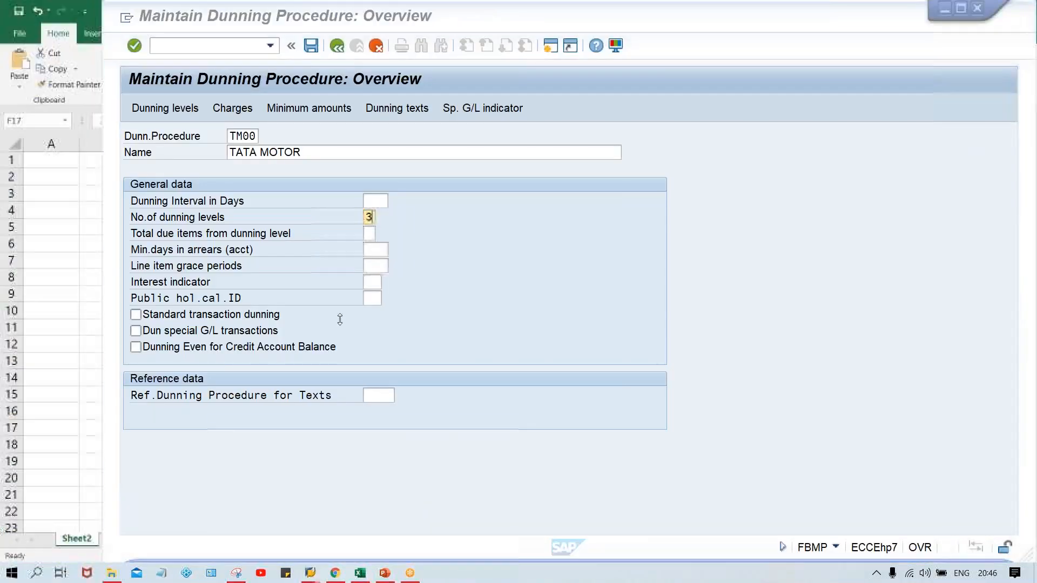
click(376, 201)
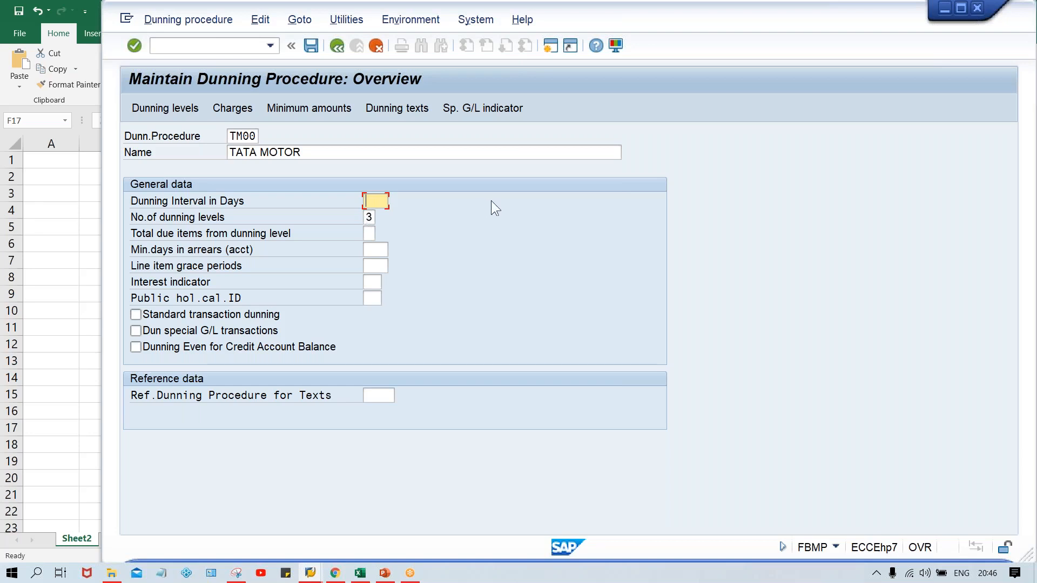
text(10)
click(374, 265)
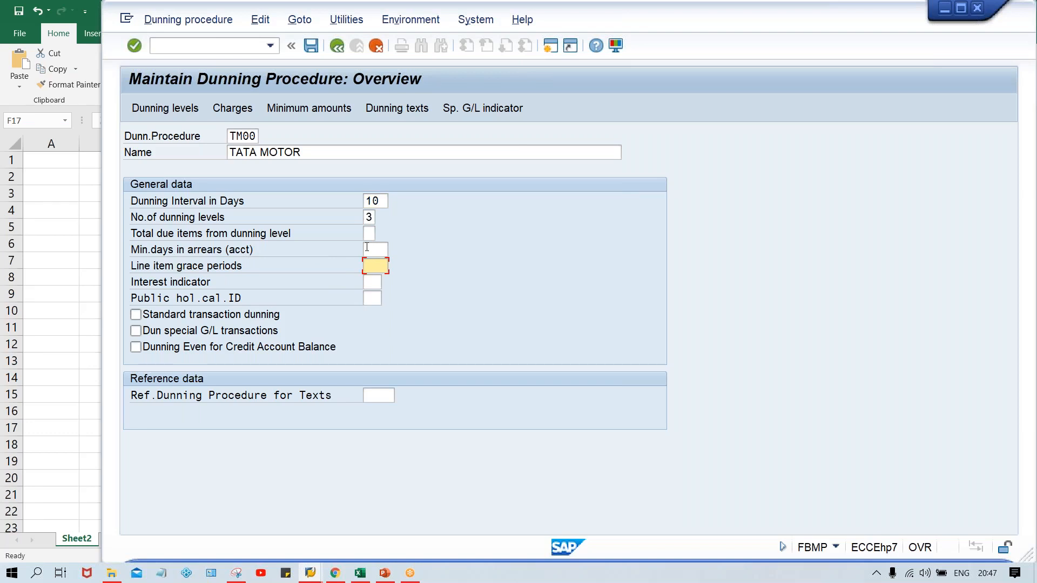
click(378, 199)
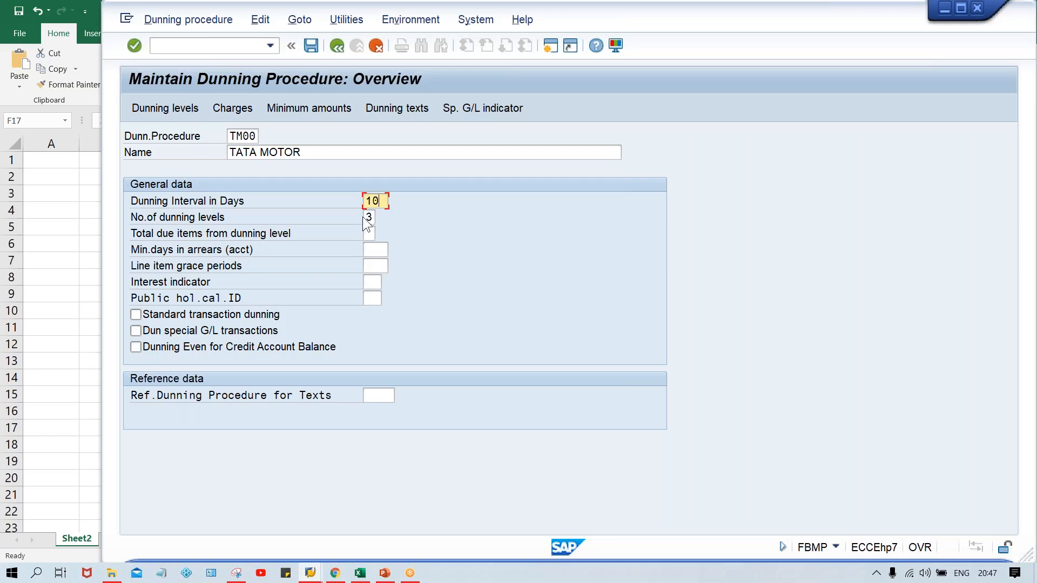
click(372, 266)
text(5)
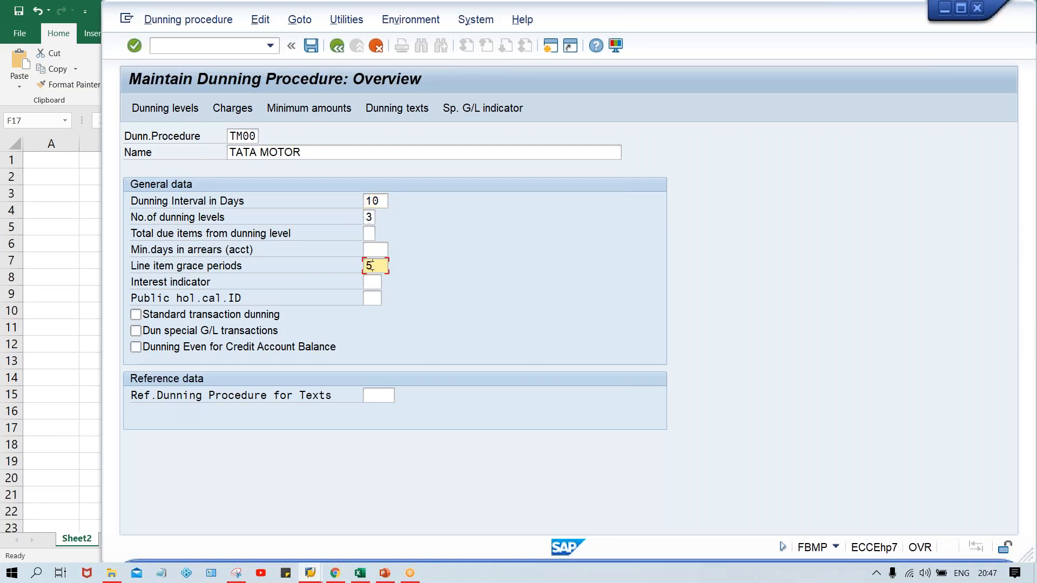
- Switch to the Class workbook in Excel and add the label DUN. INT. in F17 with the value 10 in G17
click(359, 574)
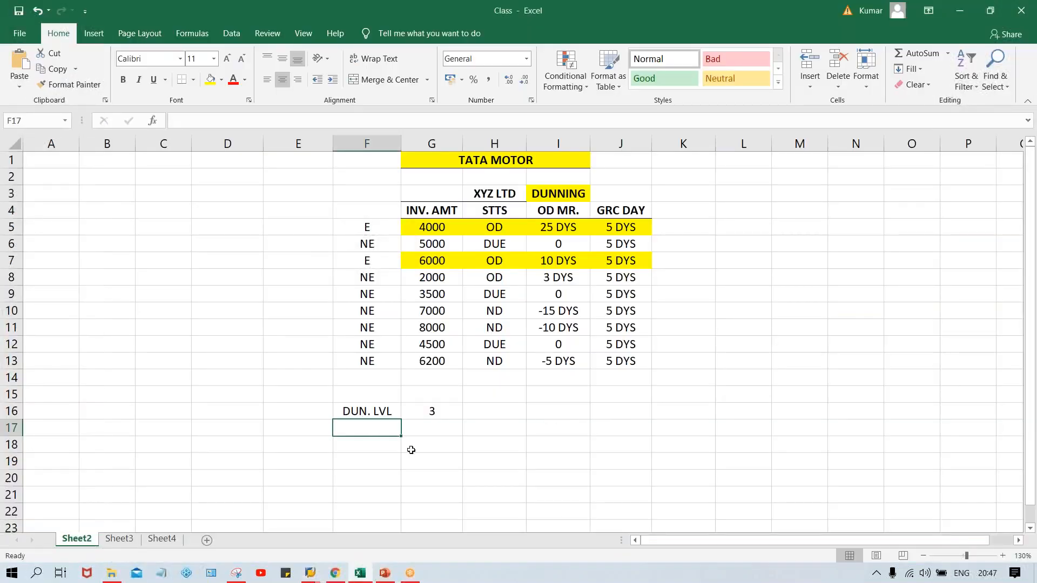
key(alt+Tab)
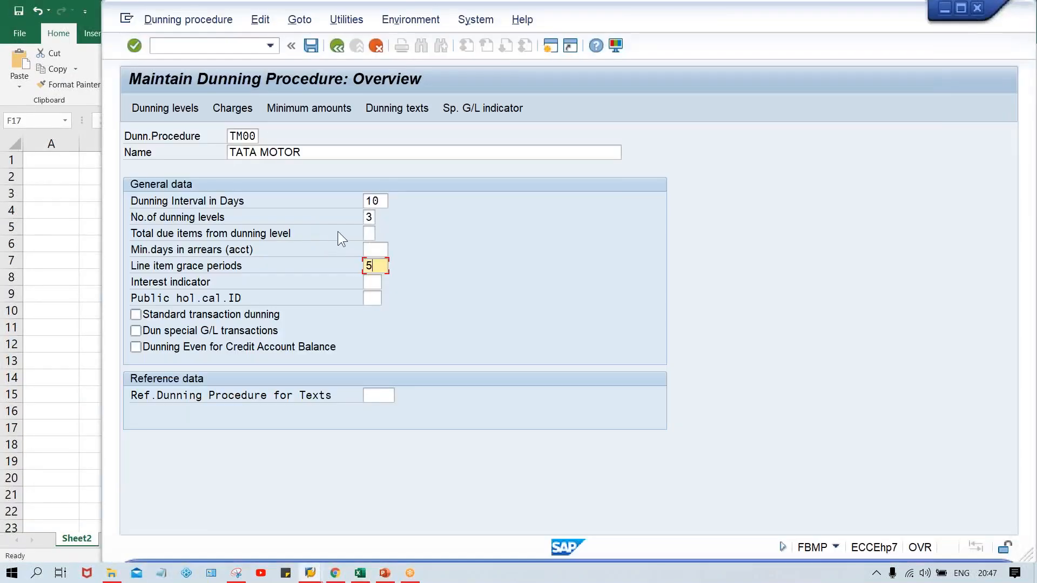
key(alt+Tab)
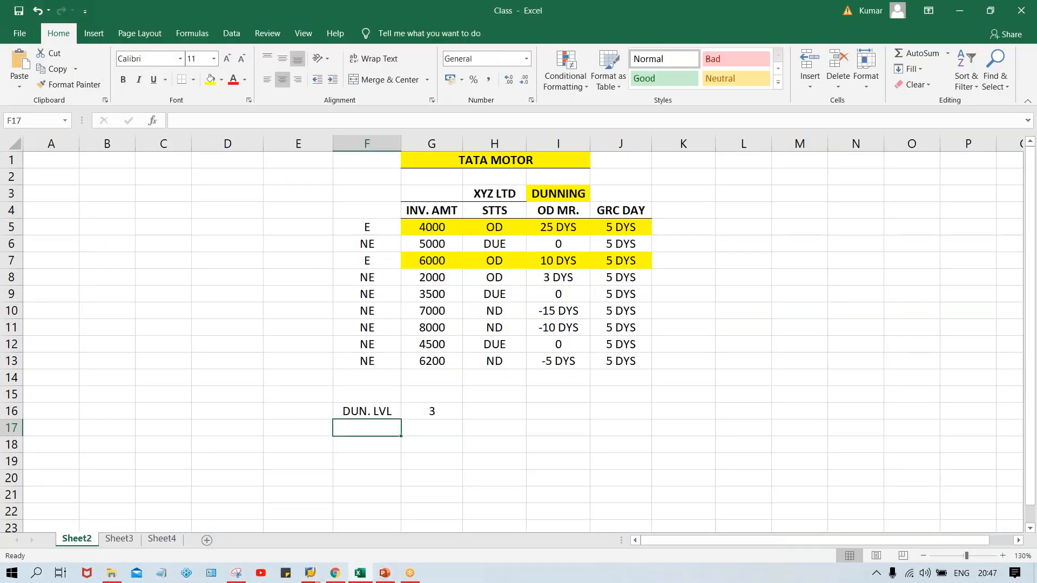
text(D)
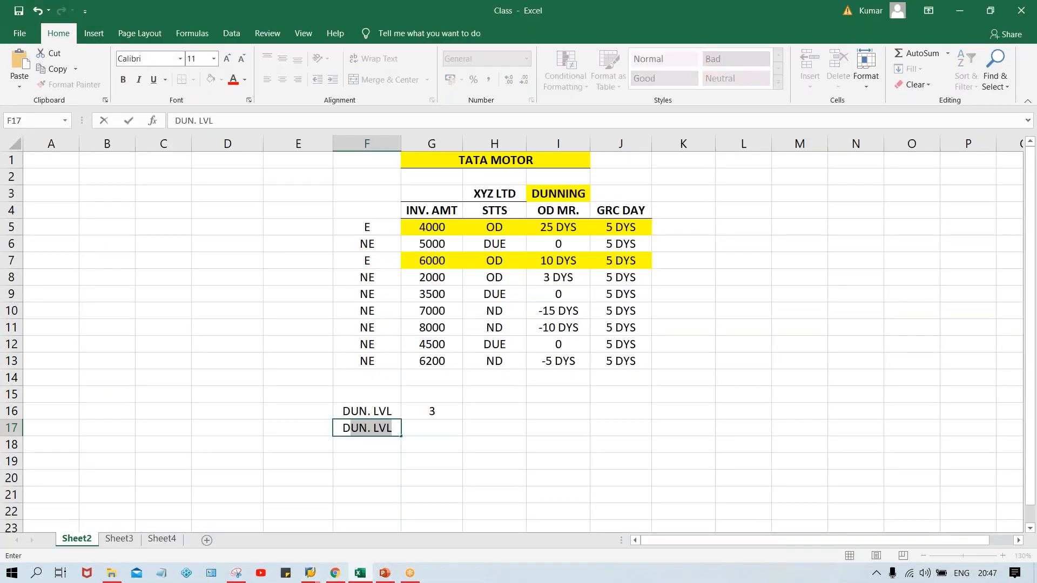
text(UN. I)
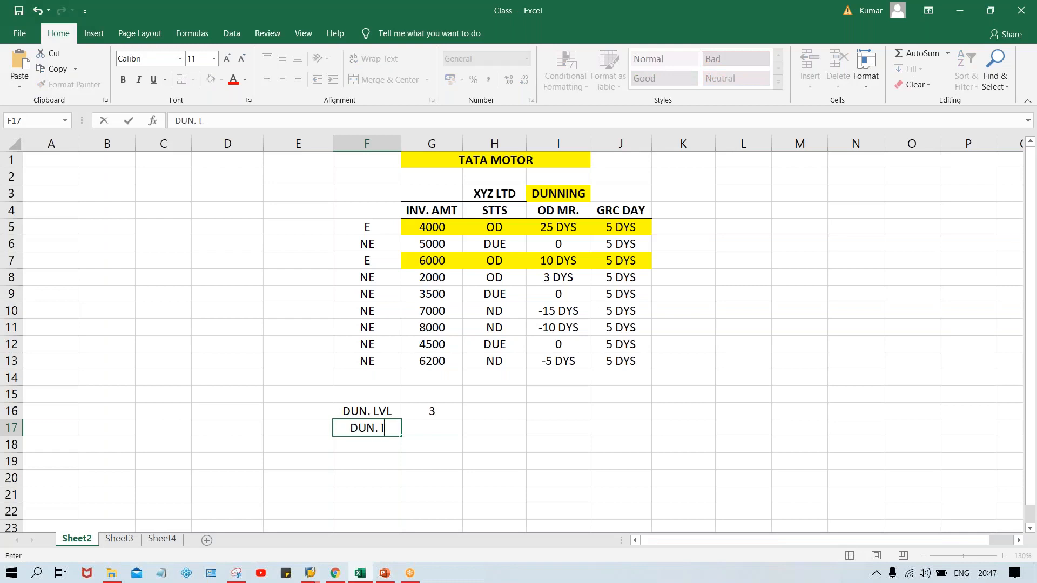
text(NT.)
key(Tab)
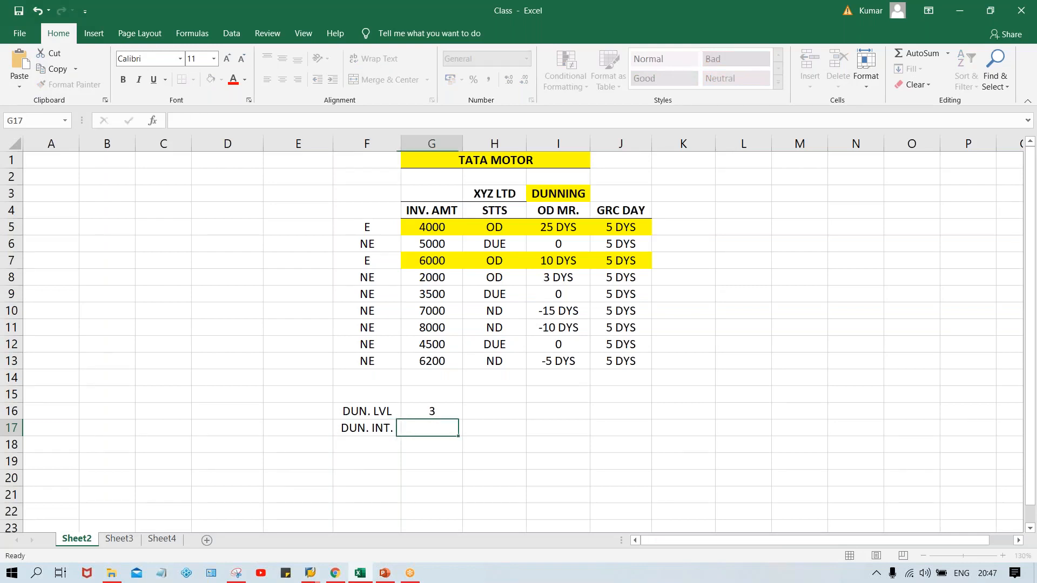
text(10)
key(Return)
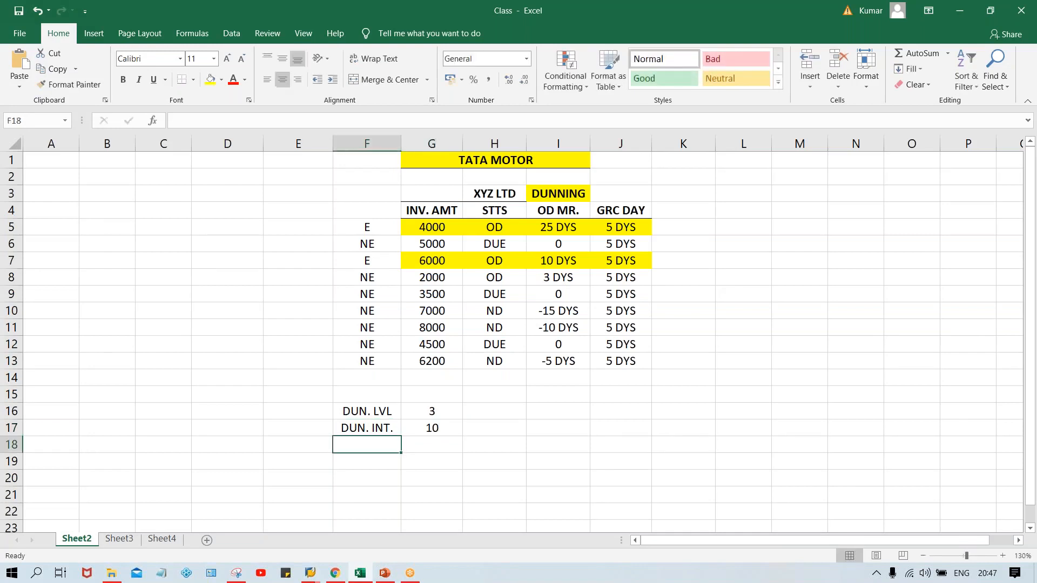
- Add the label GRC PRD in cell F18 with the value 5 beside it in G18
text(GRC)
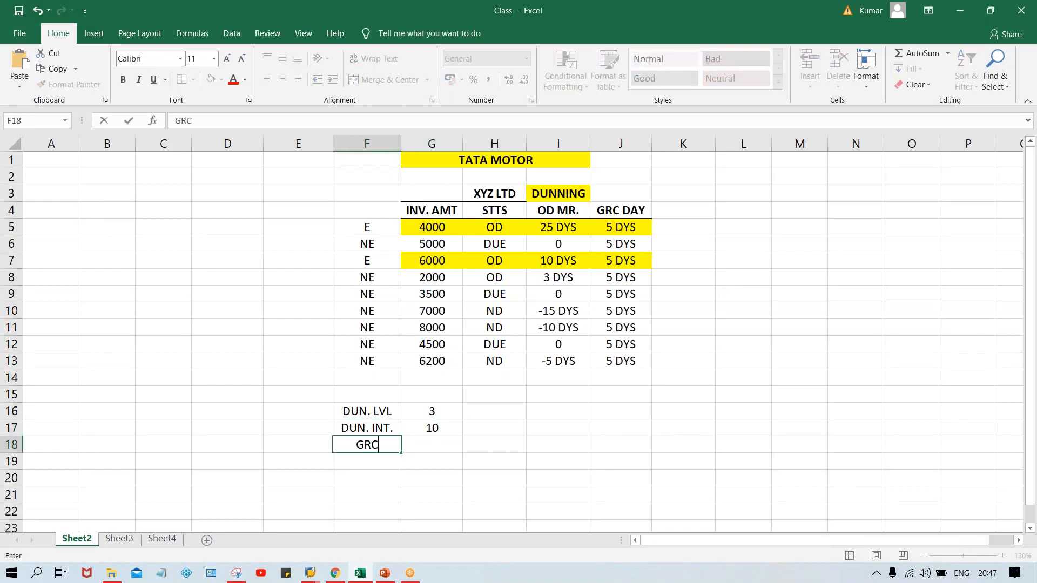
text( PRD)
key(Tab)
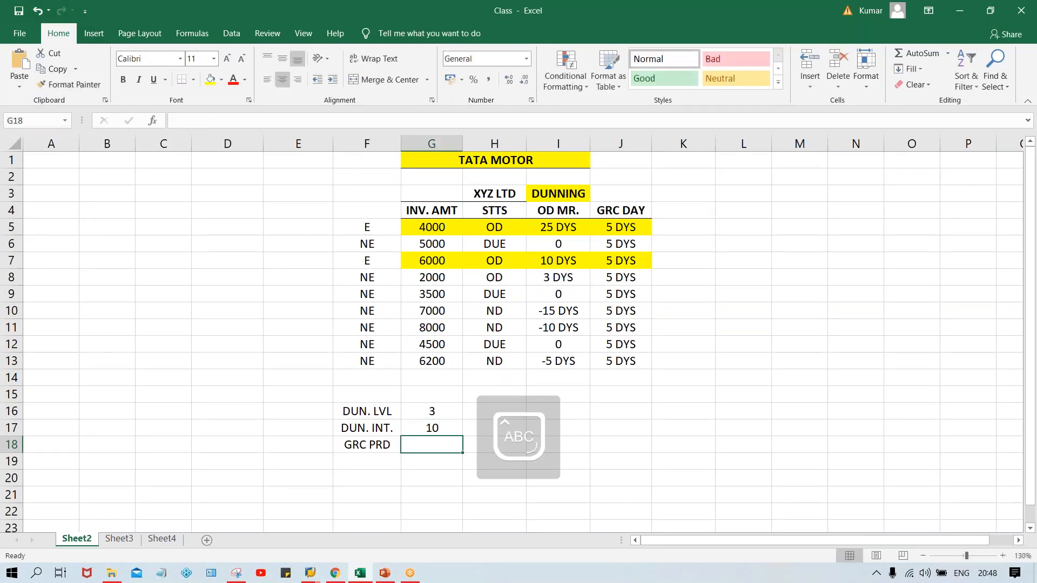
text(5)
key(Return)
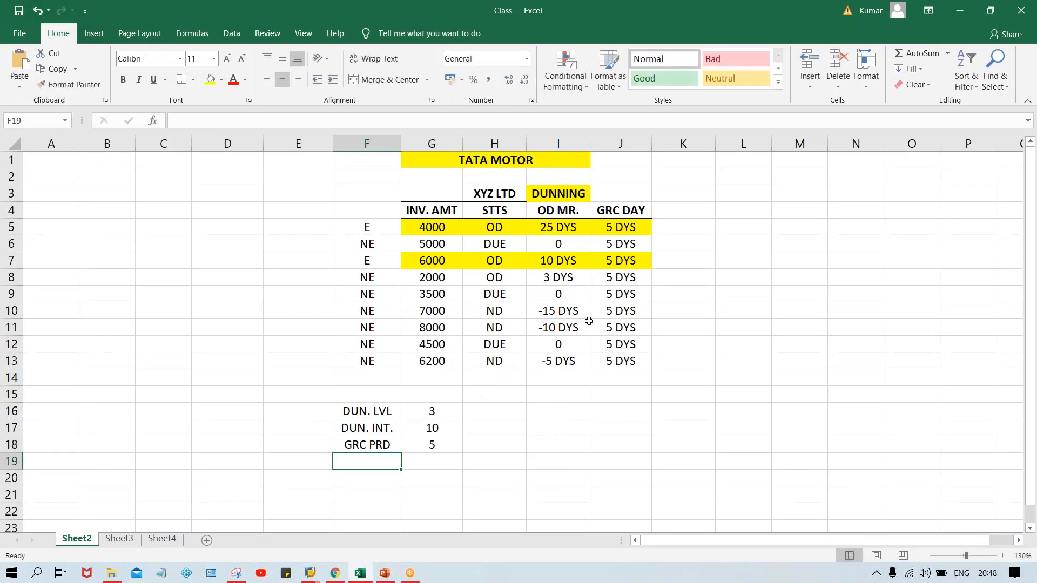
key(alt+Tab)
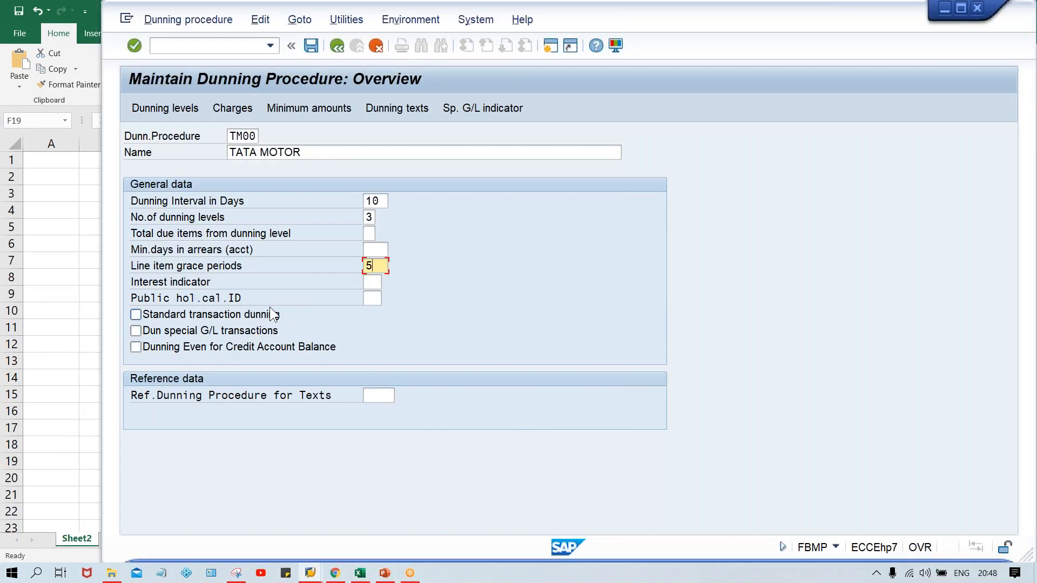
click(359, 574)
click(427, 444)
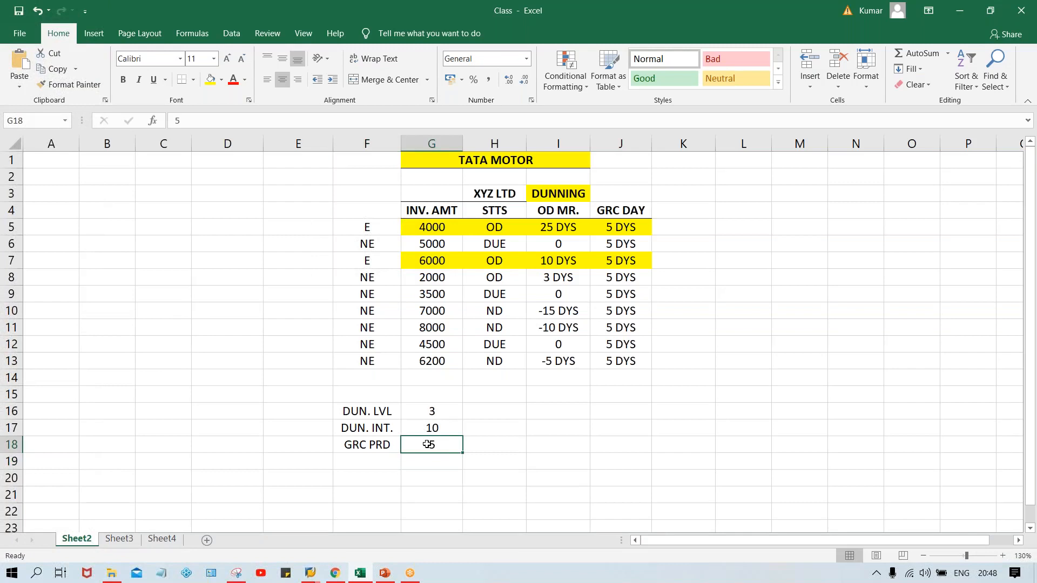
click(556, 296)
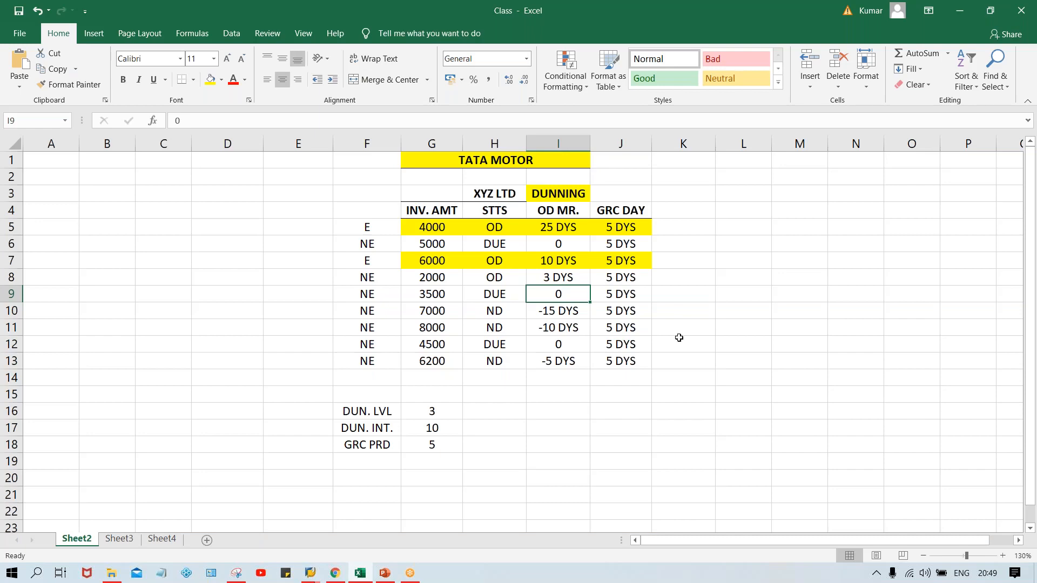
- Switch back to the SAP dunning procedure and enable Standard transaction dunning, leaving the public holiday calendar and reference procedure empty
key(alt+Tab)
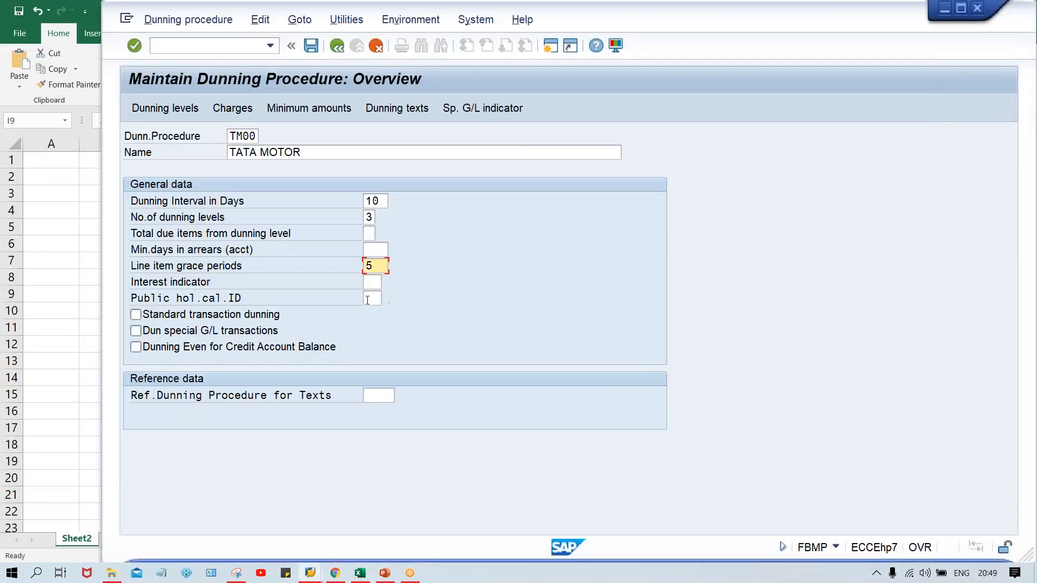
click(369, 298)
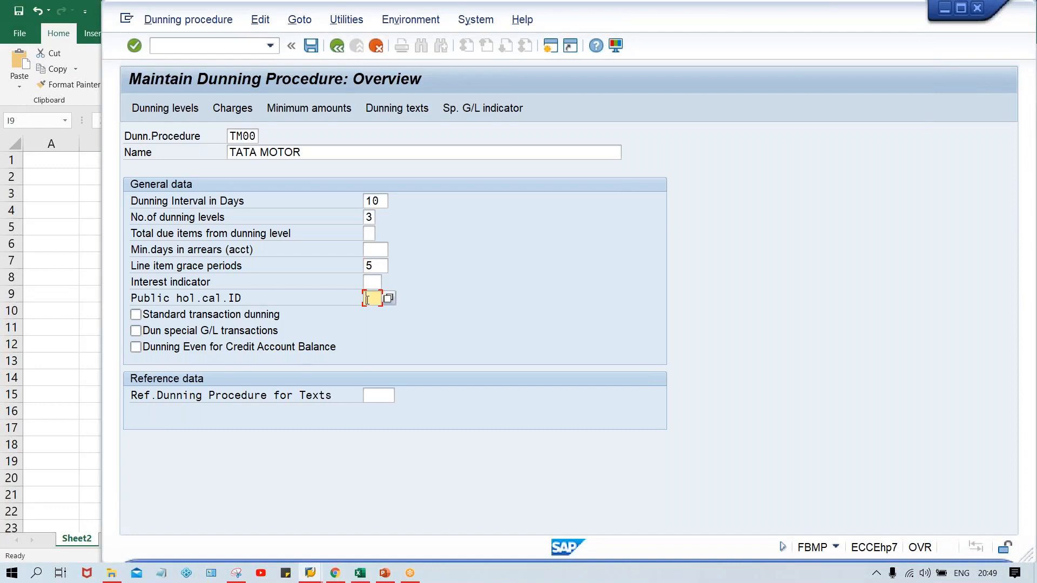
click(179, 317)
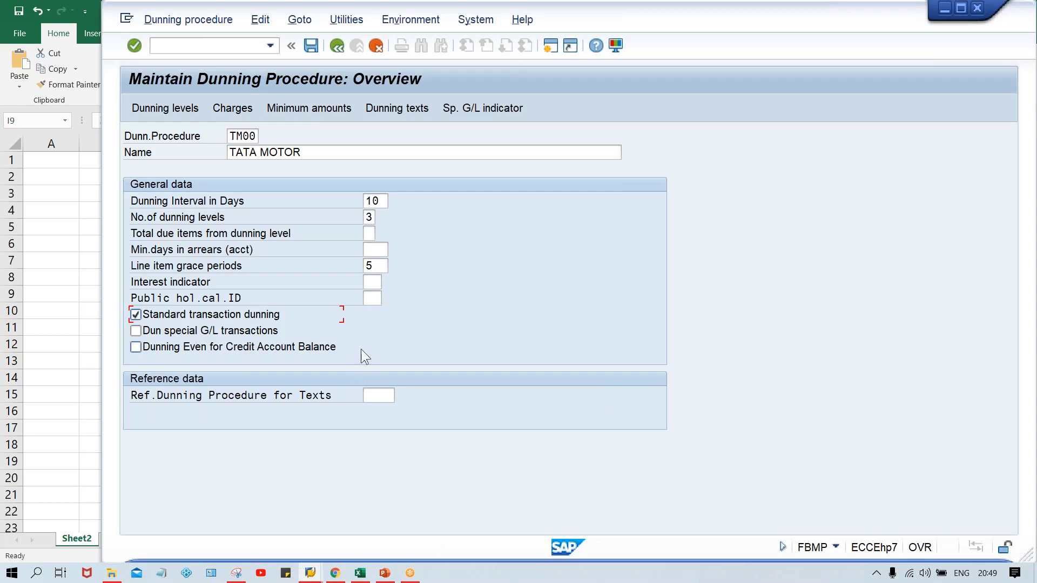
click(383, 398)
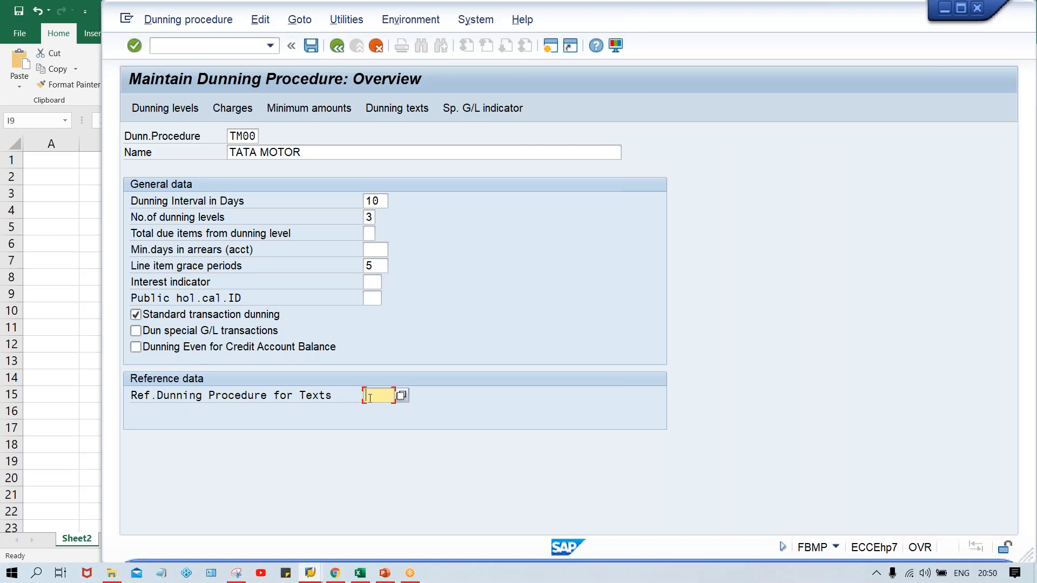
key(Return)
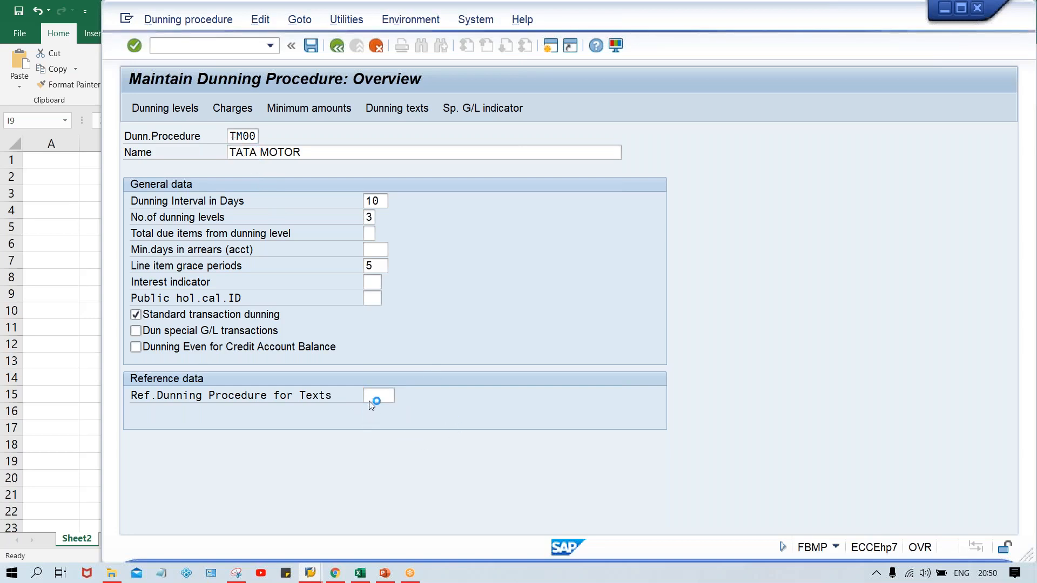
- Switch to the SAP logon window and dismiss the broken-connection error without viewing its detailed description
click(310, 573)
click(264, 540)
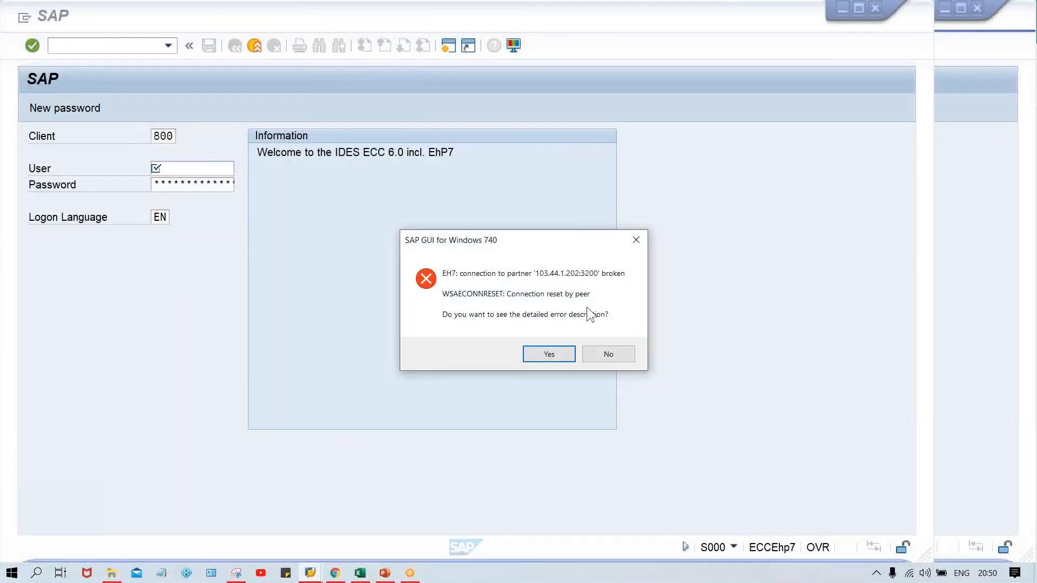
click(610, 352)
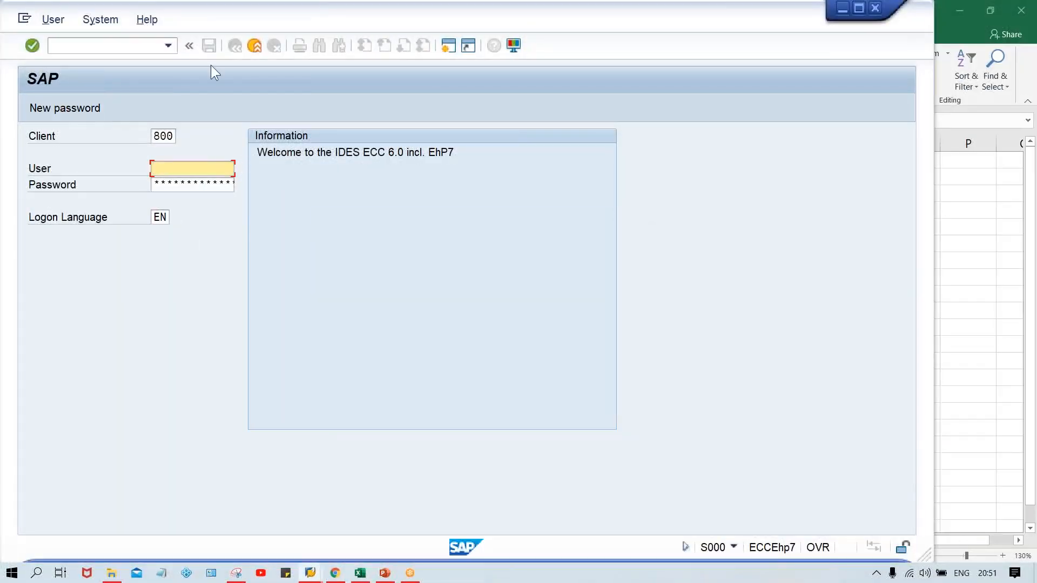
drag(233, 20, 324, 24)
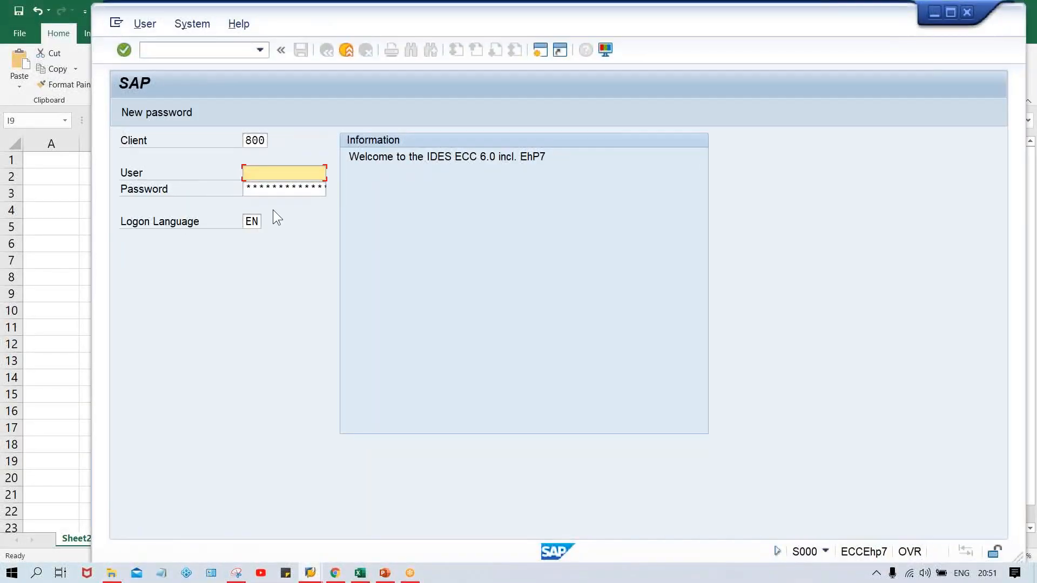
- Log on to client 800 with the user name and account password, and open transaction FBMP
click(271, 174)
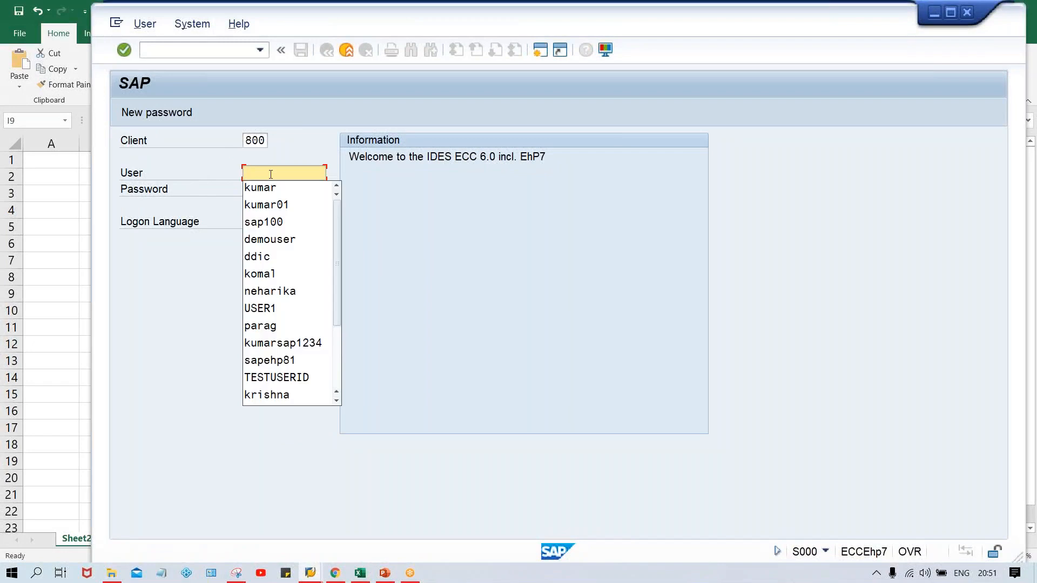
key(Down)
key(Return)
key(Tab)
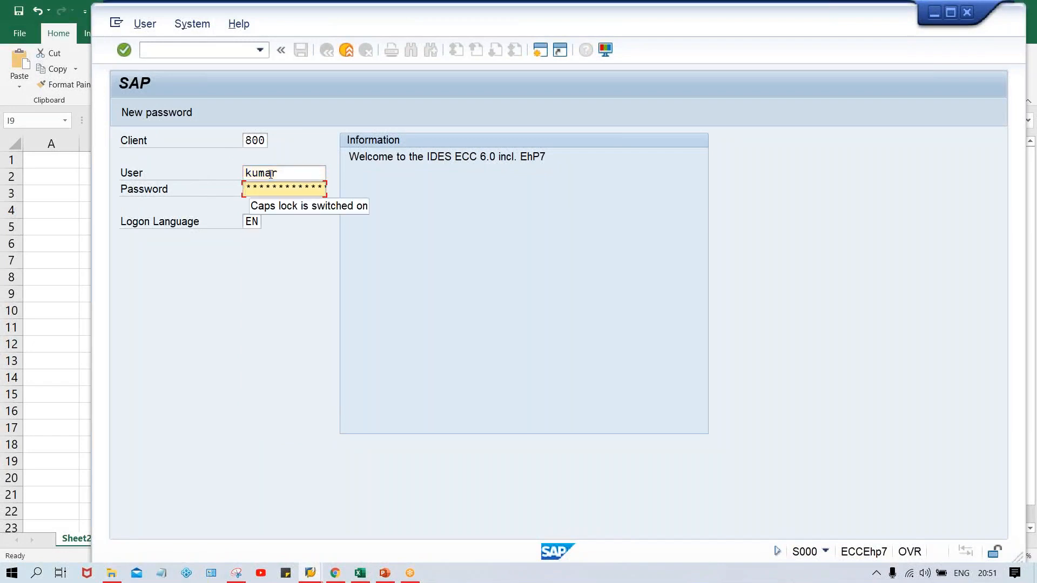
text(**)
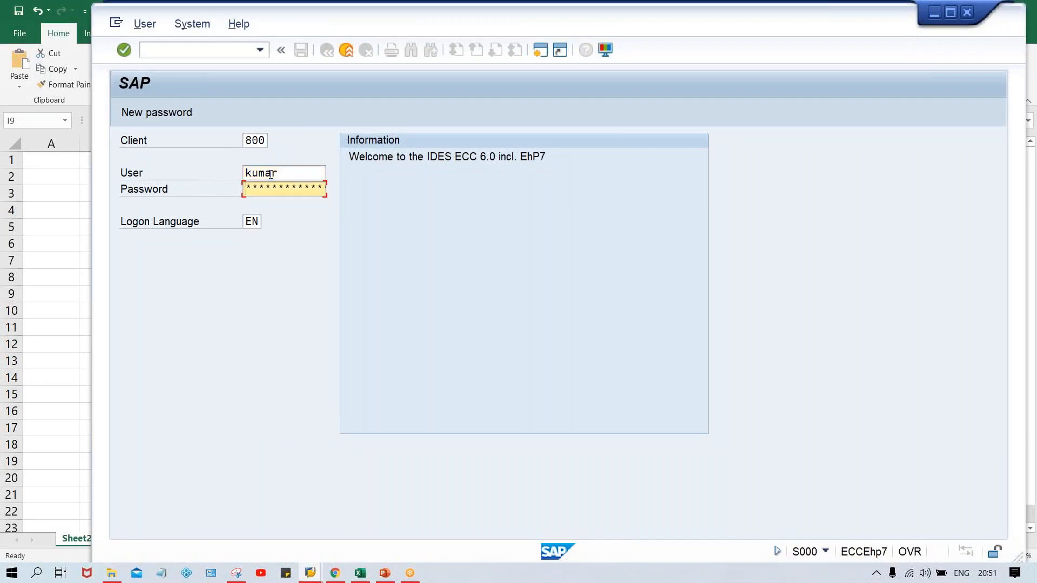
key(Caps_Lock)
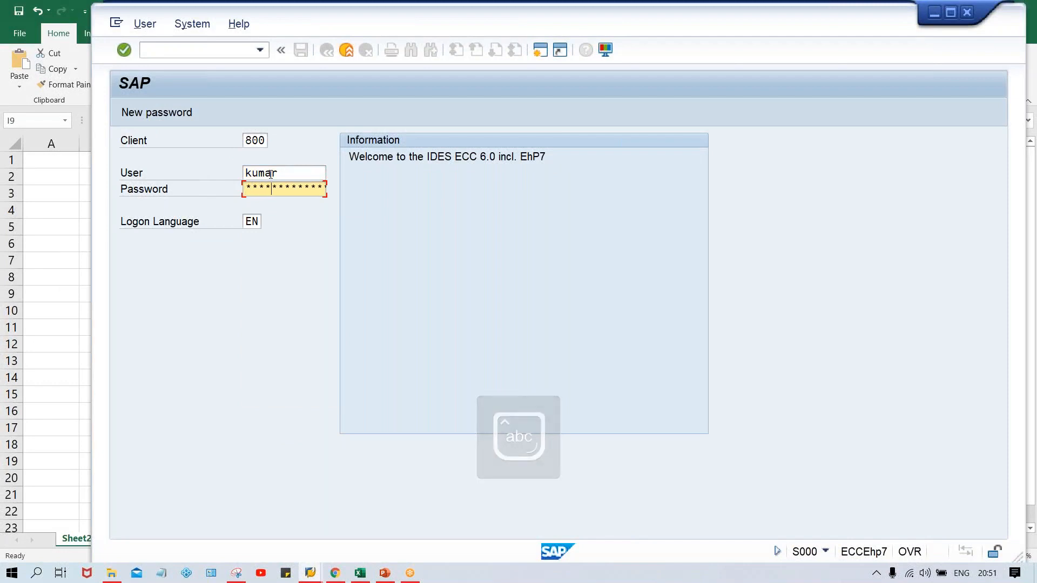
key(Return)
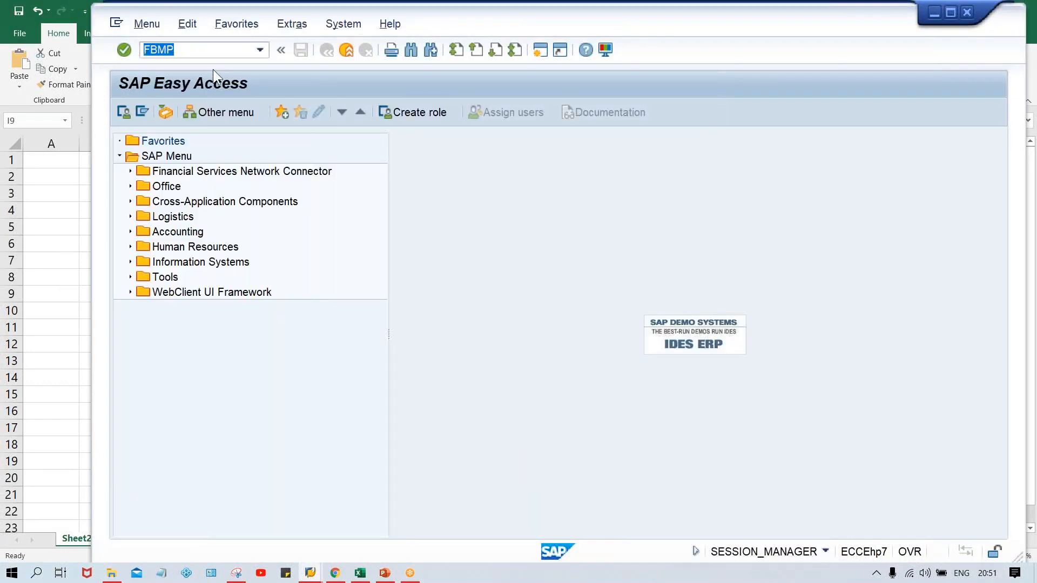
key(Return)
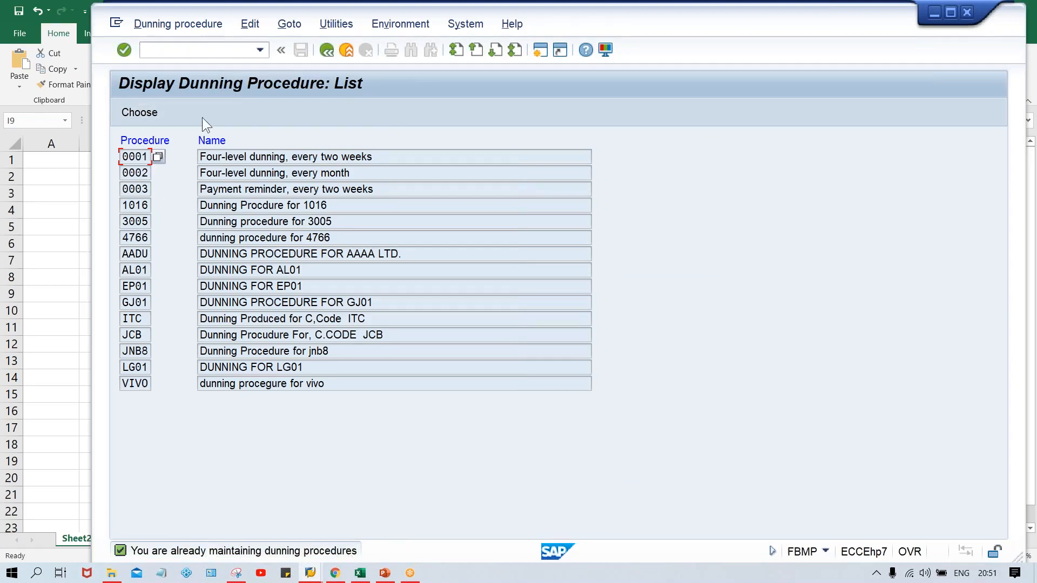
- Open transaction SM12 and list the lock entries of client 800 for all users by clearing the user name filter
click(187, 51)
text(/nsm12)
key(Return)
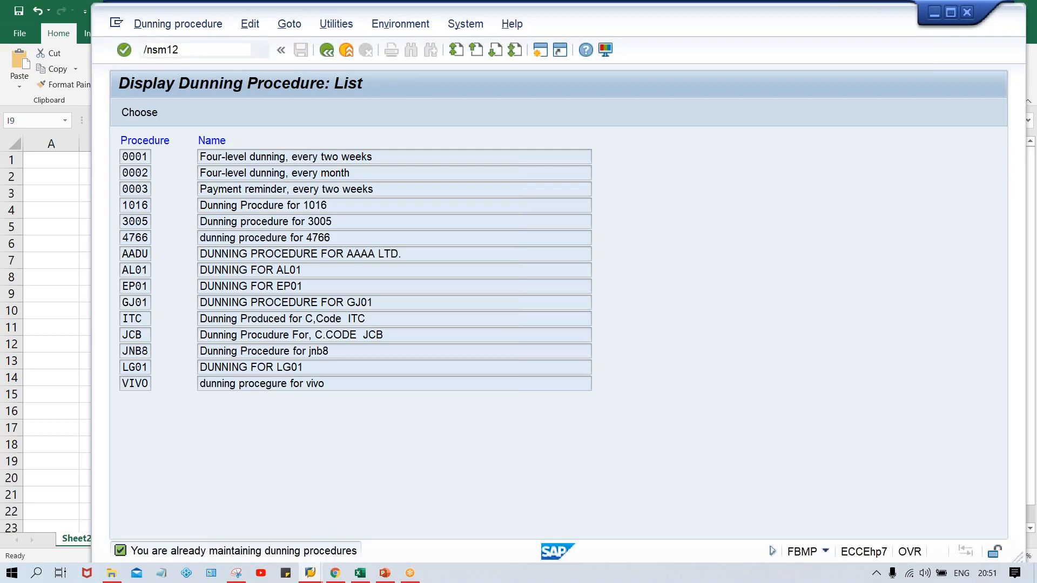
drag(290, 220, 206, 224)
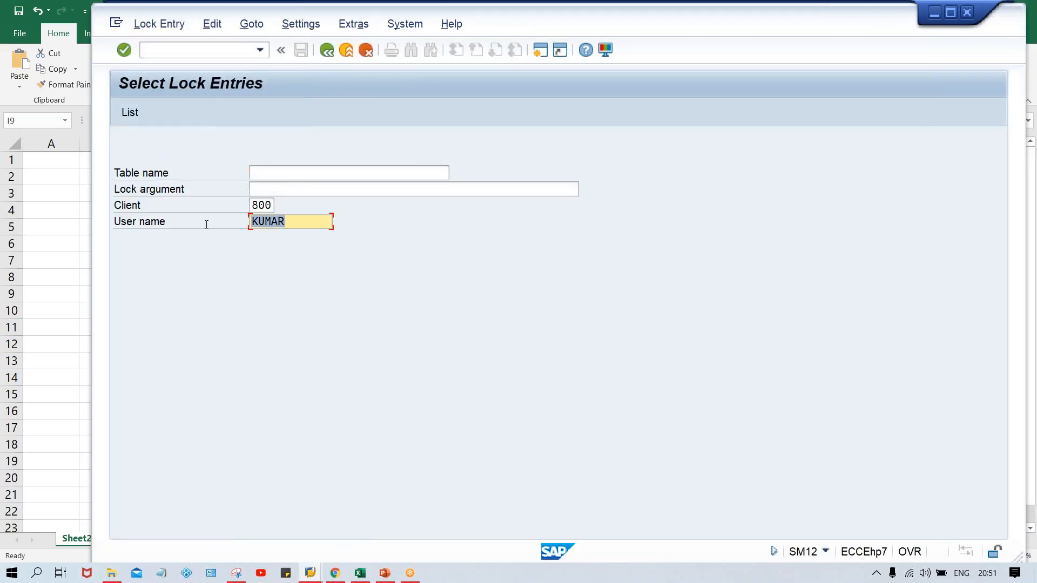
key(Delete)
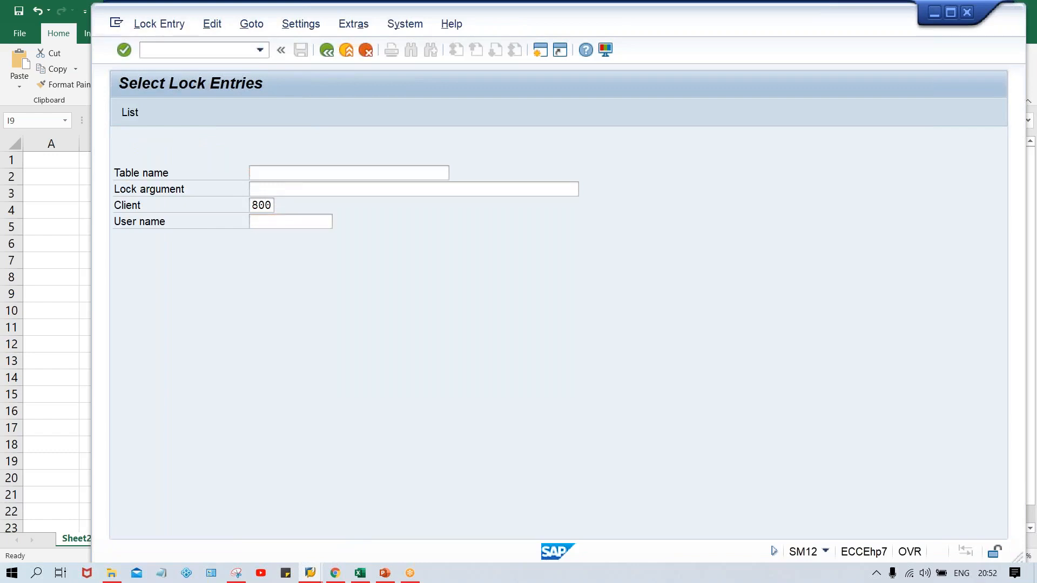
key(F8)
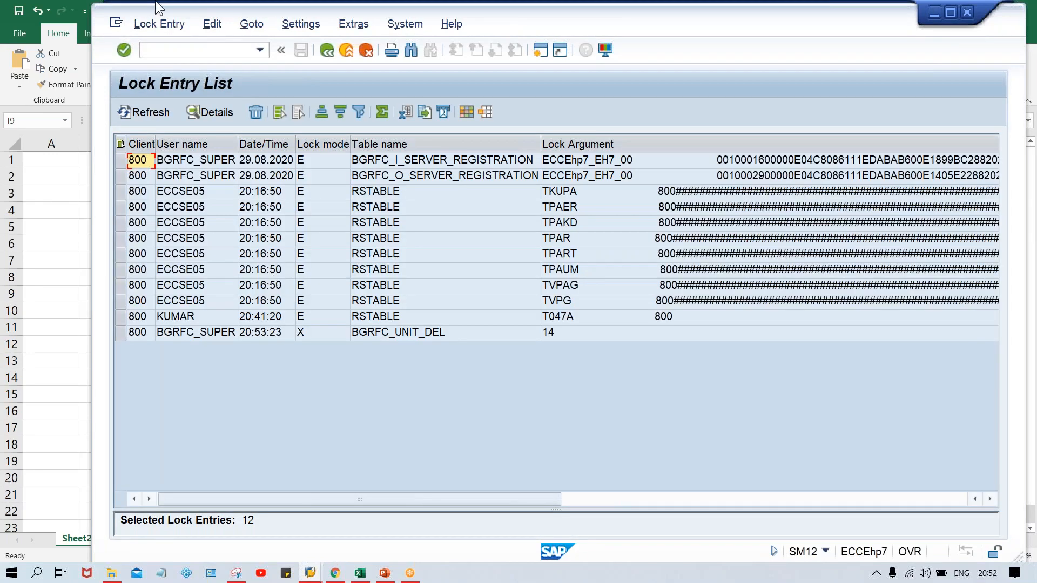
- Delete all lock entries in the list, confirm the deletion and close the Performance Assistant message
click(154, 23)
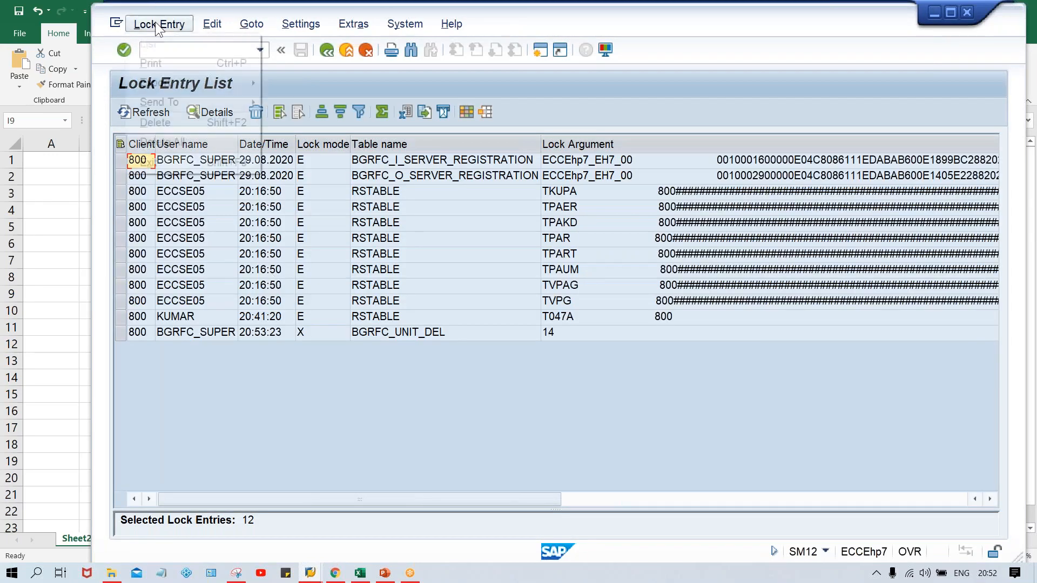
click(183, 143)
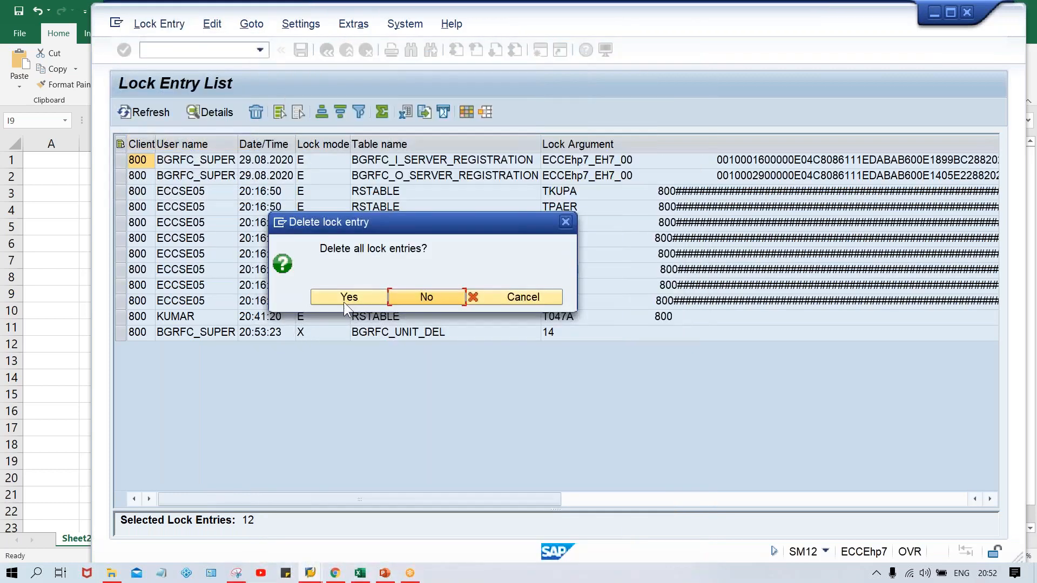
click(344, 299)
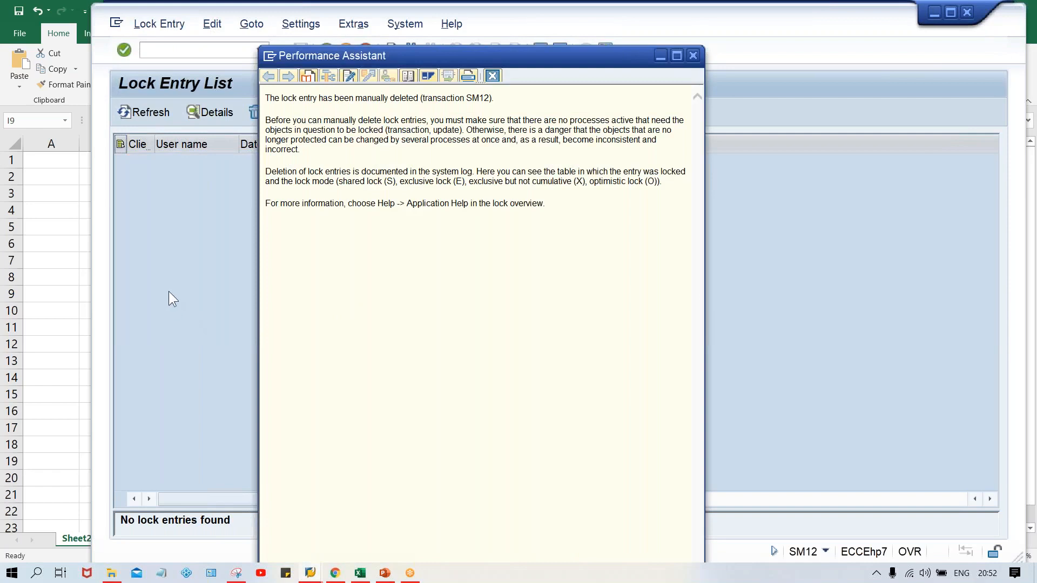
click(491, 76)
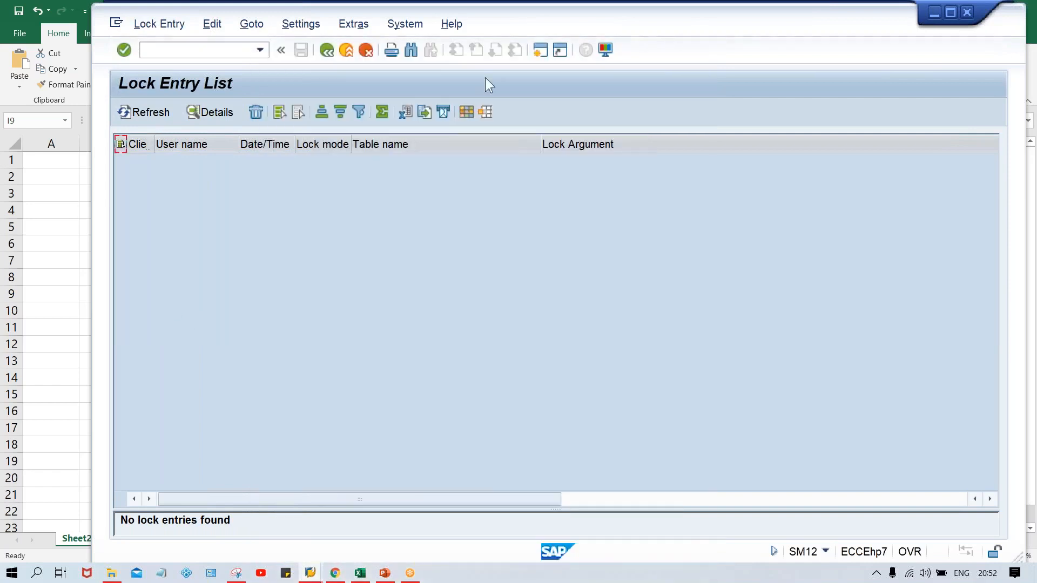
- Return to transaction FBMP with /n and start a new dunning procedure
click(238, 48)
key(Down)
key(Down)
key(Return)
click(228, 55)
key(Down)
key(Home)
text(/n)
key(Return)
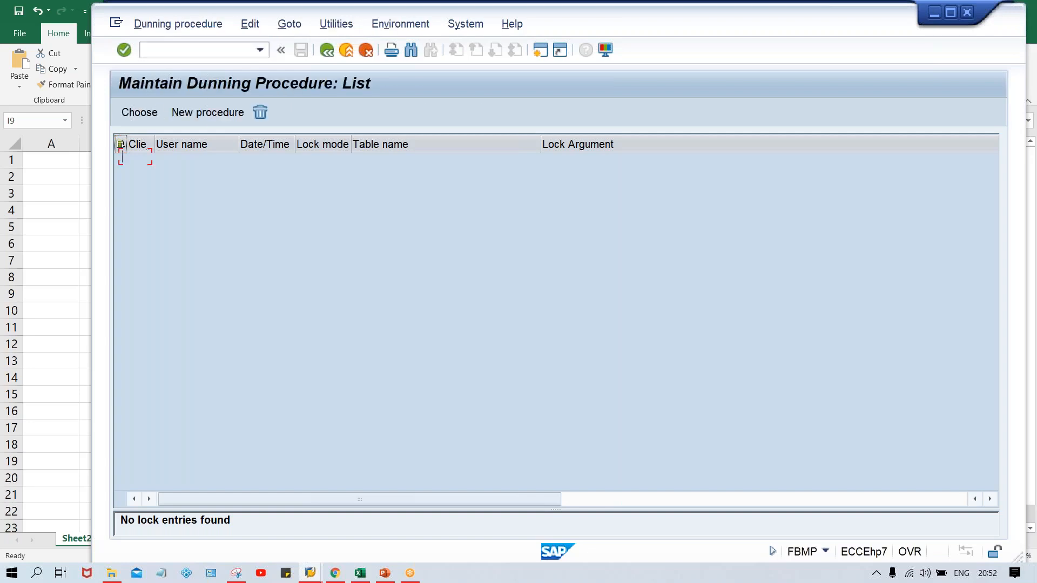
click(204, 112)
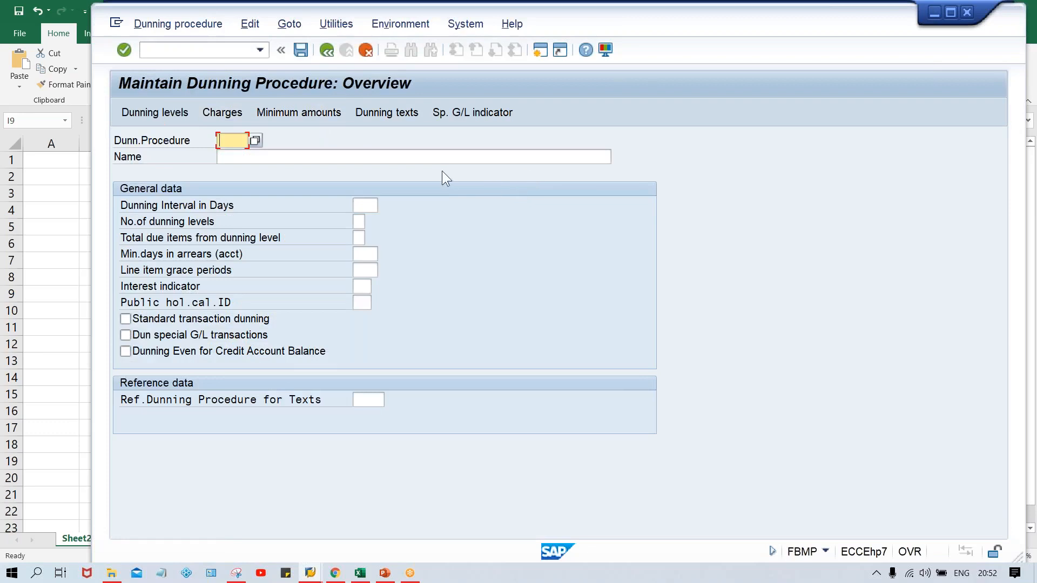
- Enter TM00 as the dunning procedure key and TATA MOTOR as its name
key(Down)
key(Return)
key(Tab)
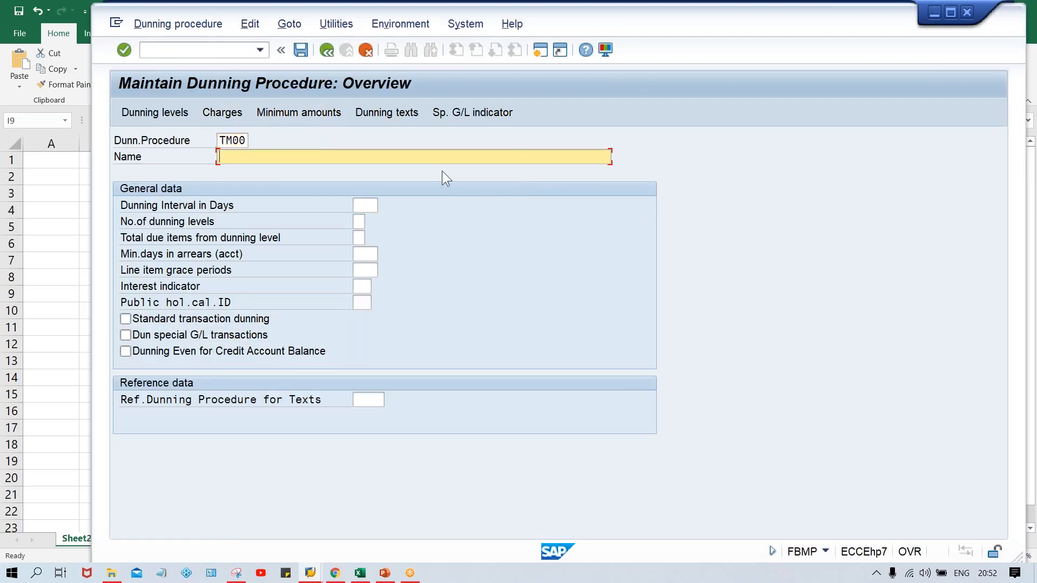
key(Caps_Lock)
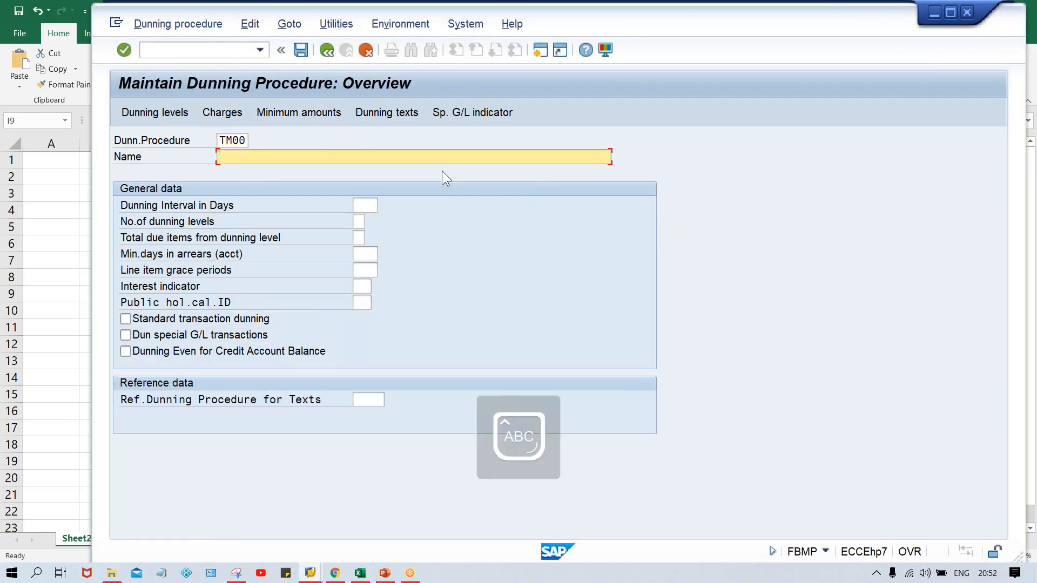
text(TATA MOT)
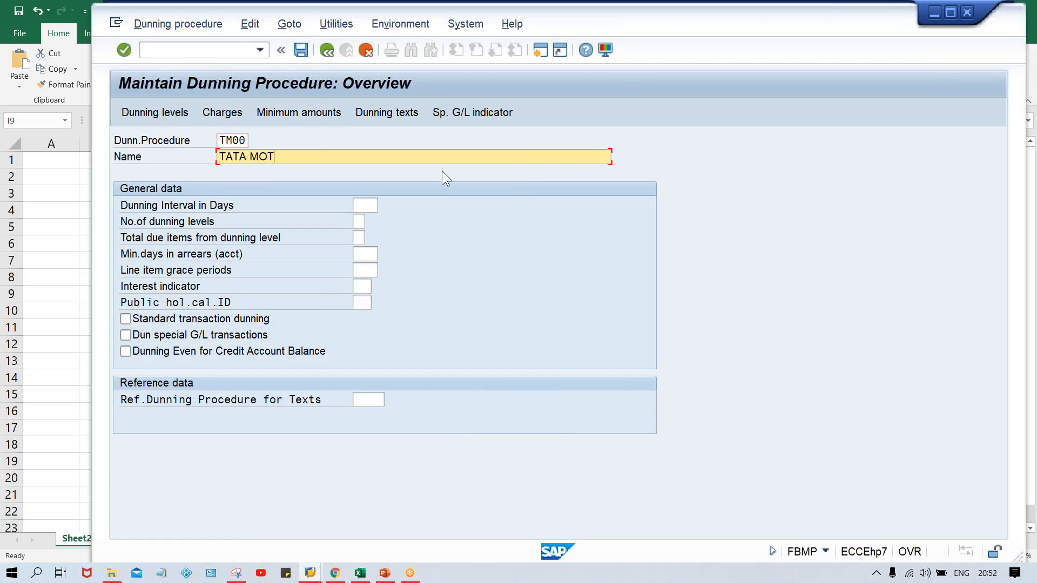
text(OR)
- Set the dunning interval to 10 days, the number of dunning levels to 3 and the line item grace period to 5
click(362, 204)
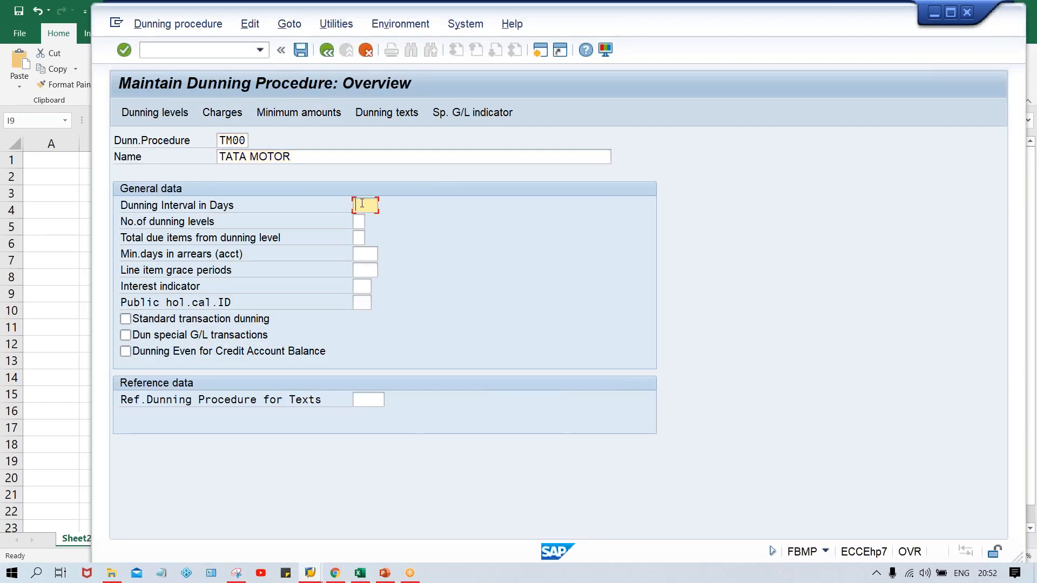
text(10)
key(Tab)
text(3)
key(Tab)
key(Tab)
key(Tab)
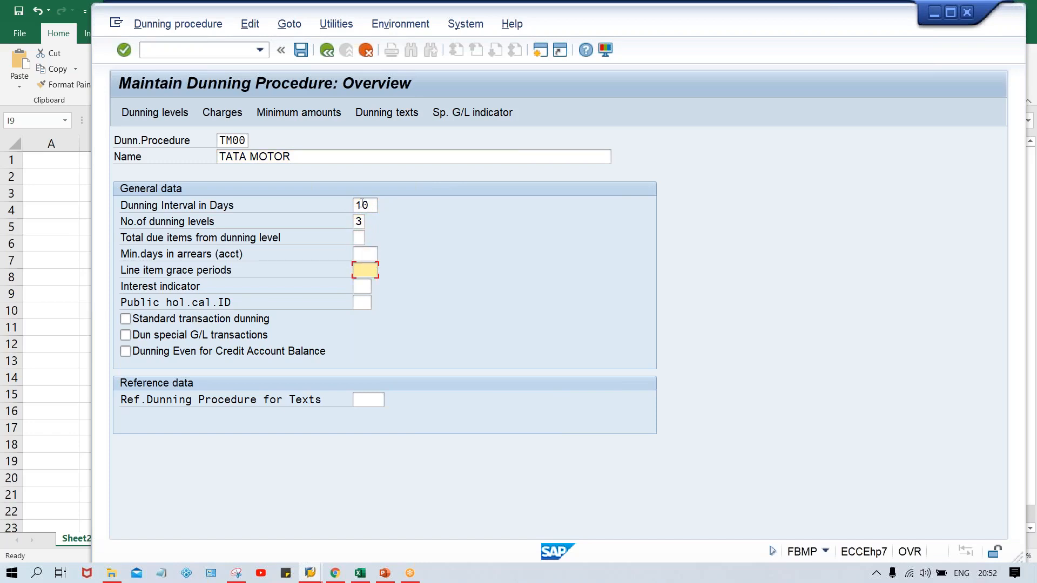
text(5)
key(Tab)
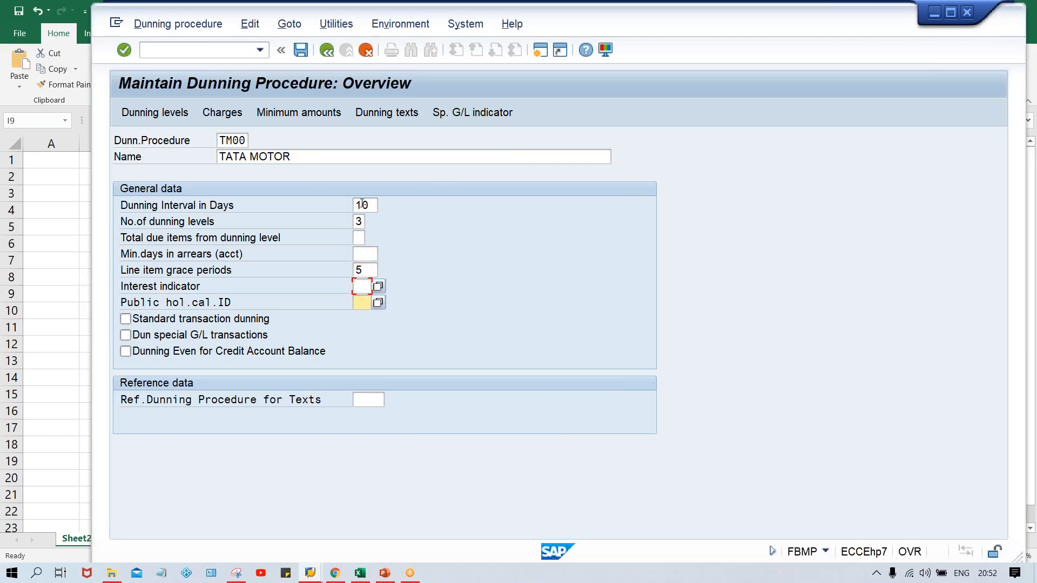
key(Tab)
key(shift+Tab)
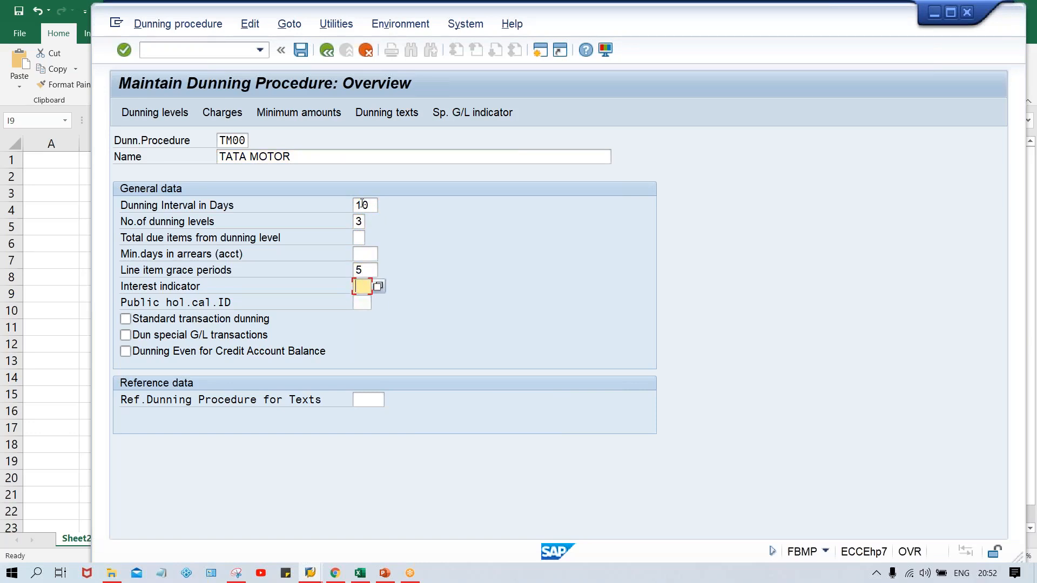
- Enable standard transaction dunning and enter TM00 as the reference dunning procedure for texts
click(238, 316)
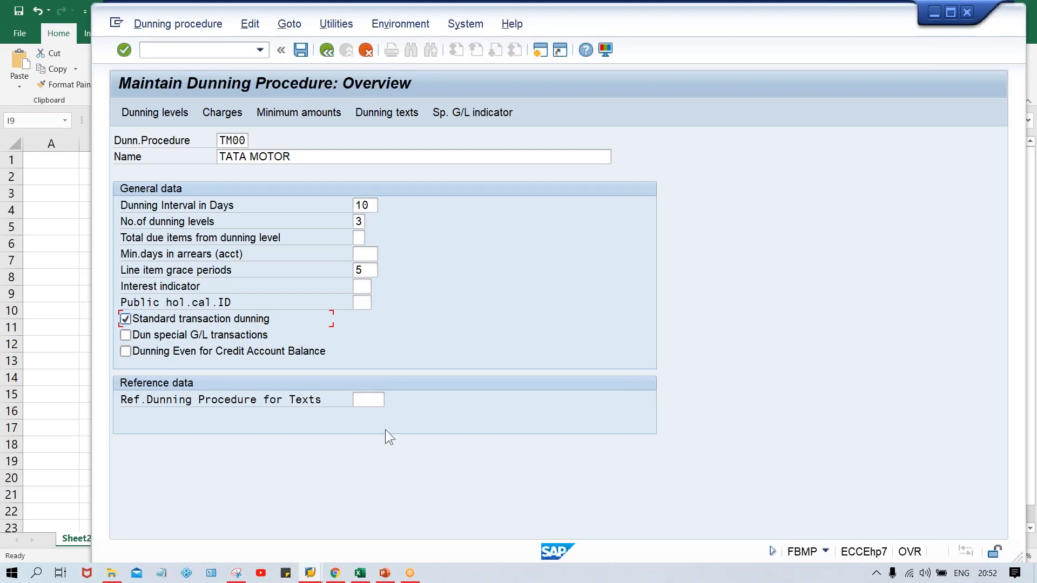
click(359, 400)
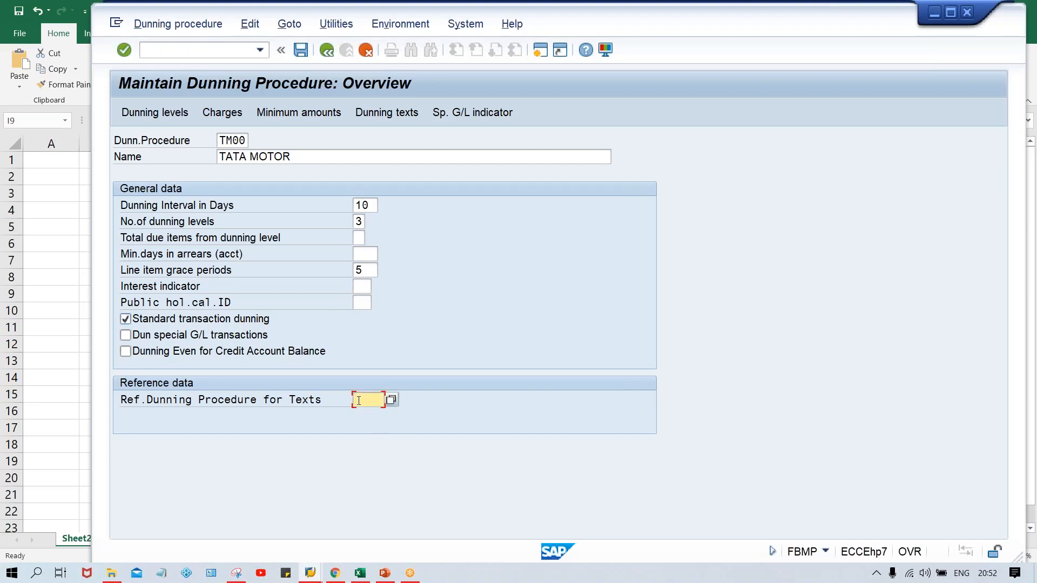
text(TM00)
key(Return)
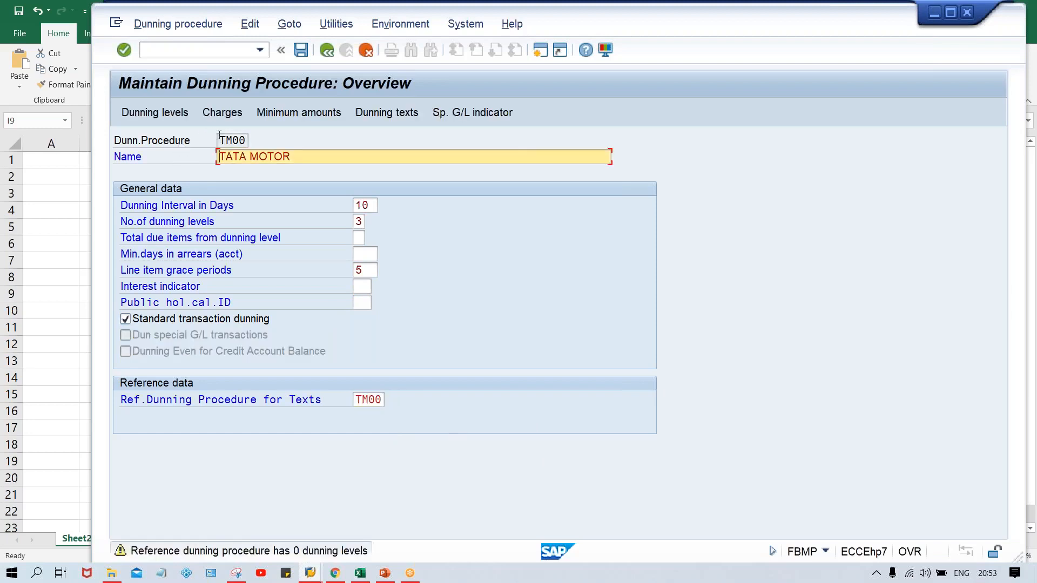
drag(219, 135, 261, 133)
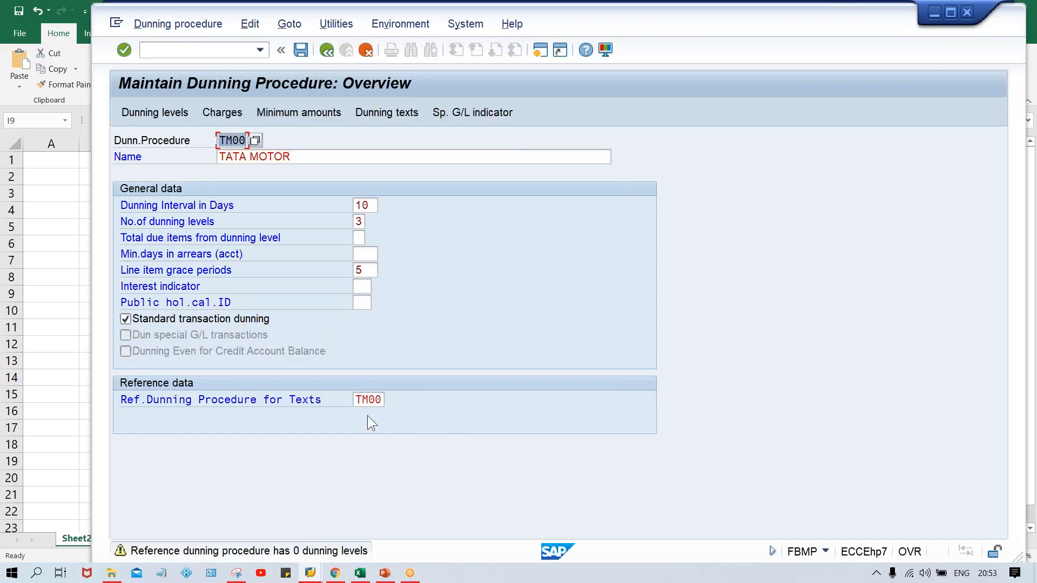
drag(358, 394, 409, 398)
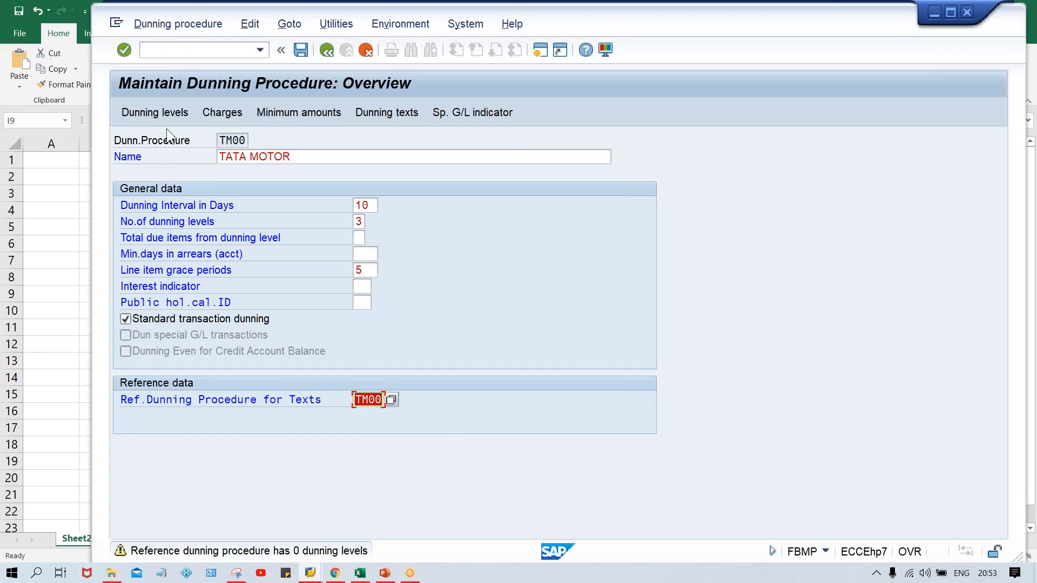
- Open the dunning levels of the procedure and examine the days in arrears for levels 1, 2 and 3
click(159, 115)
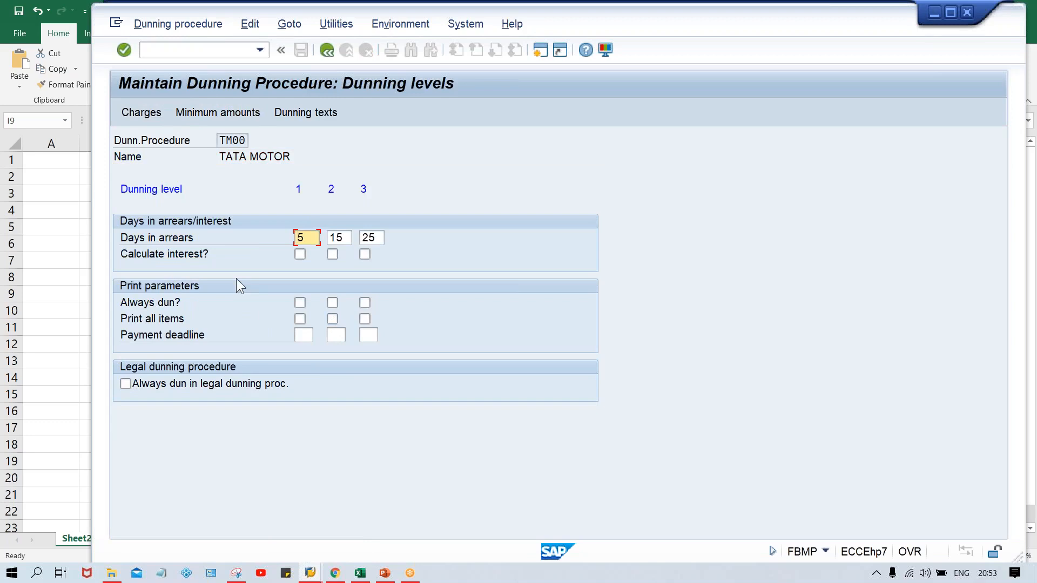
click(349, 237)
click(378, 237)
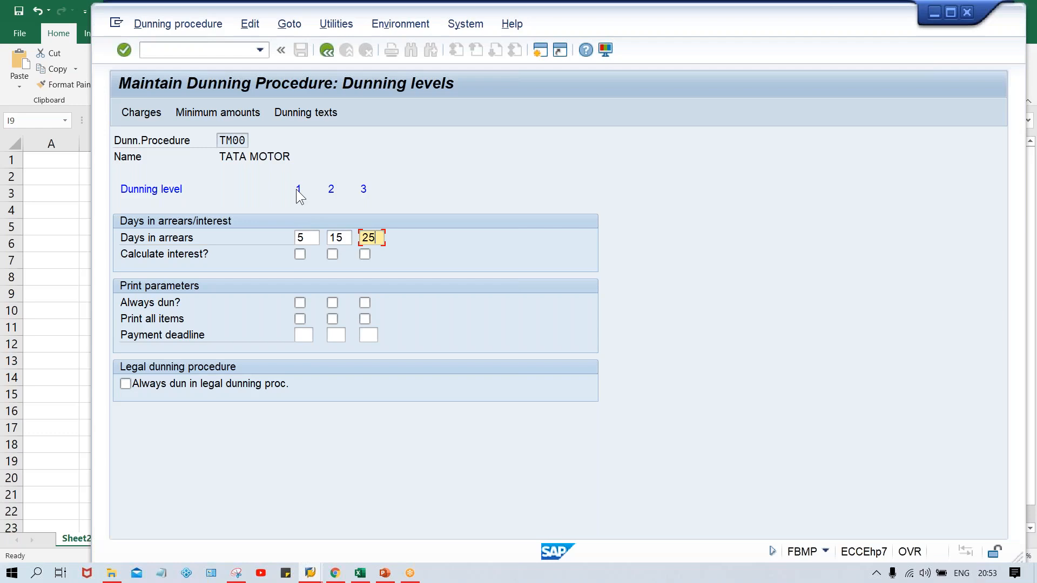
click(312, 240)
click(340, 239)
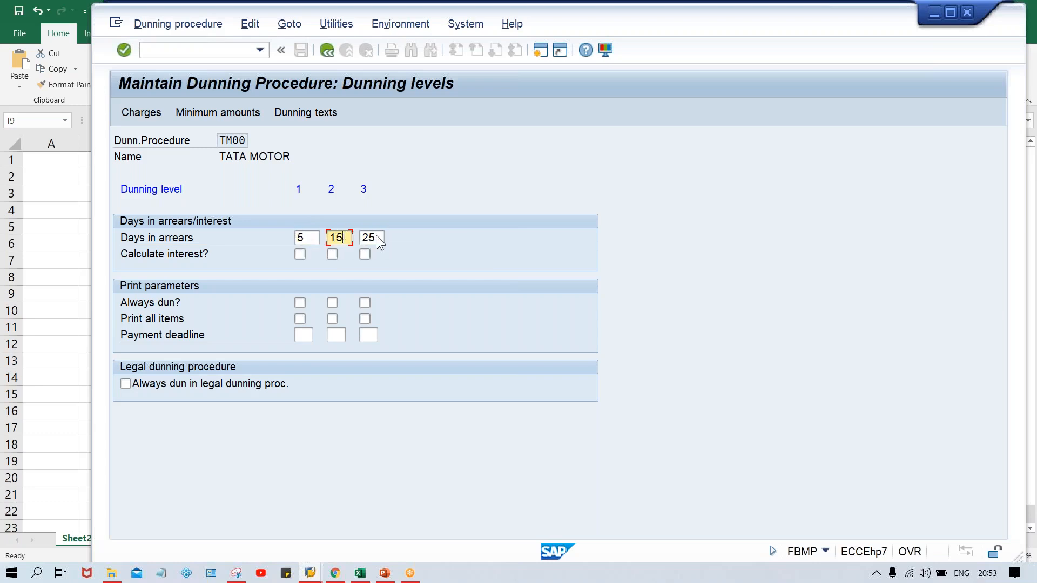
click(381, 237)
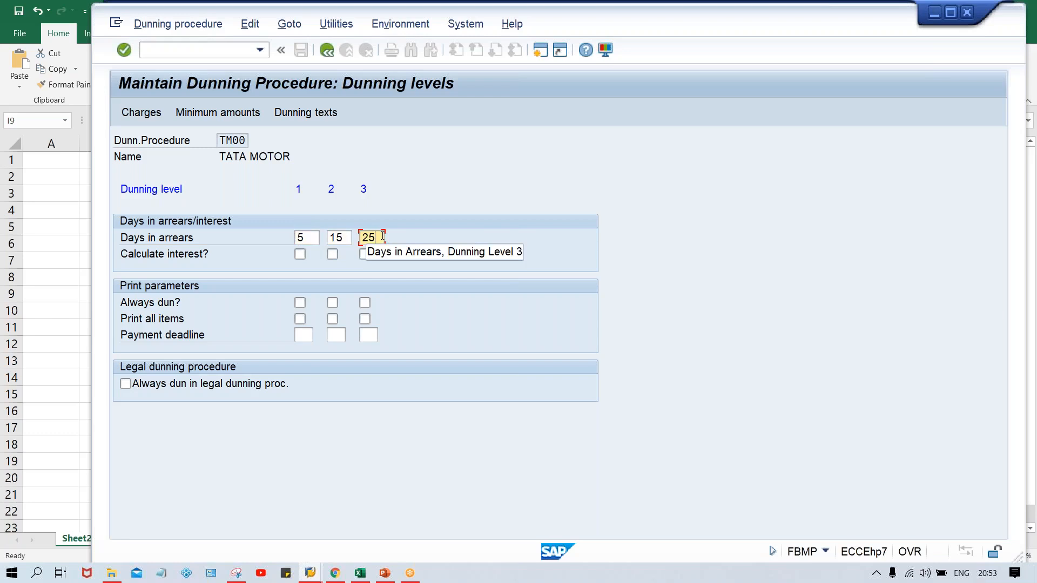
- Switch to the Excel workbook and note the first level's days in arrears as 0+5 in K6 and 5 in K7
click(359, 573)
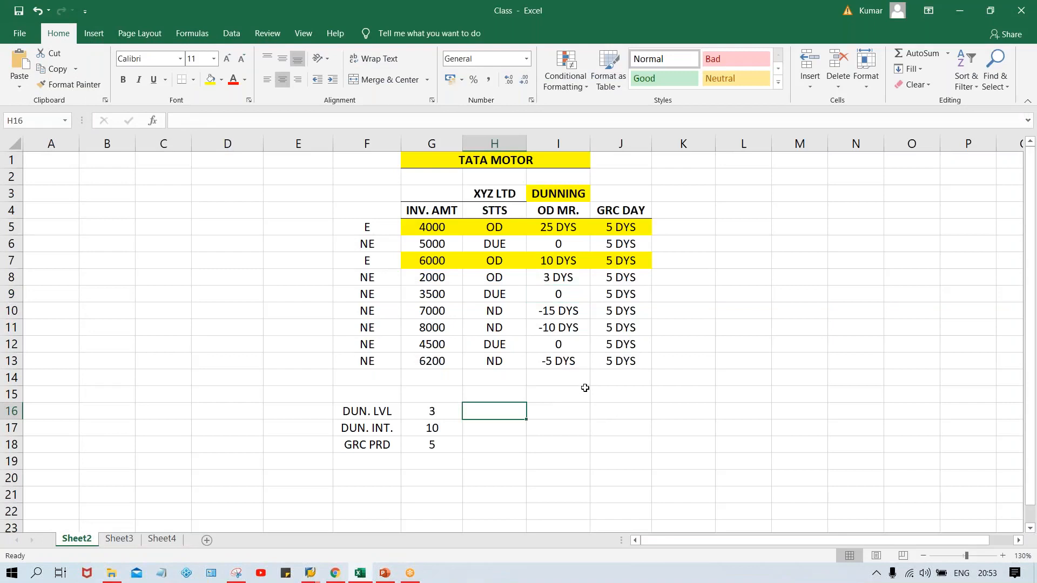
click(561, 243)
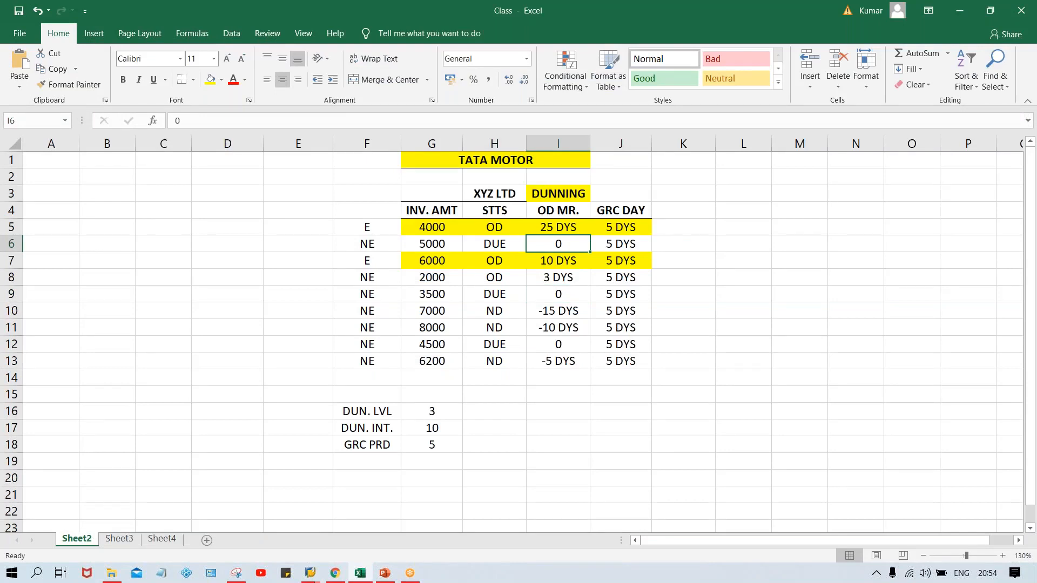
click(699, 248)
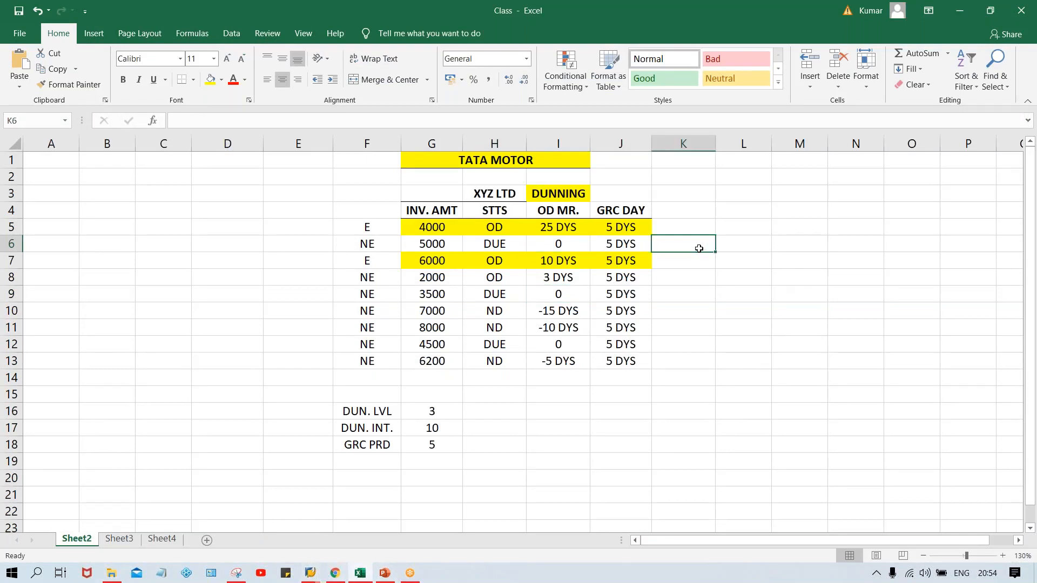
text(0)
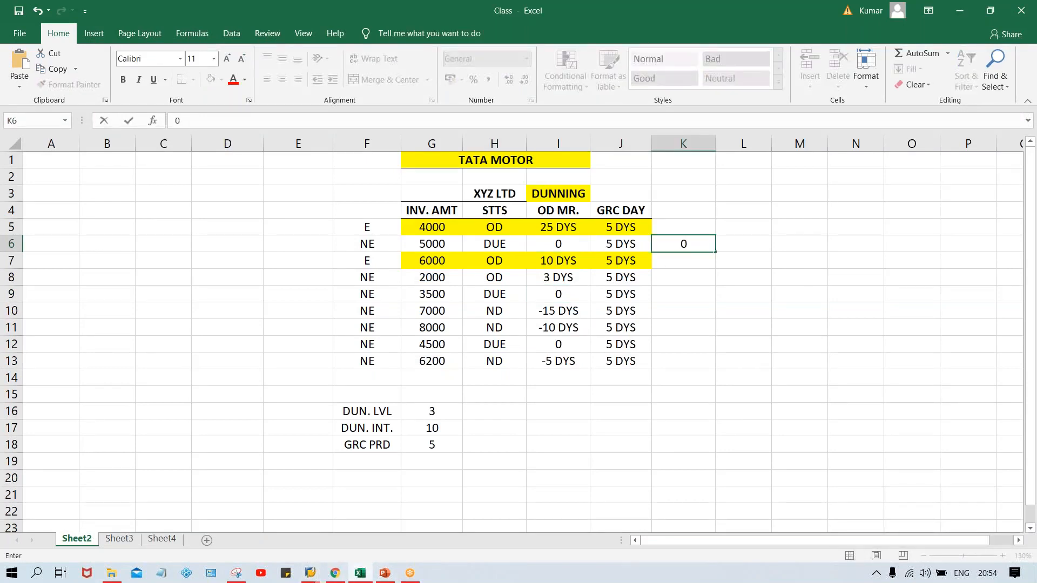
text(+5)
click(745, 243)
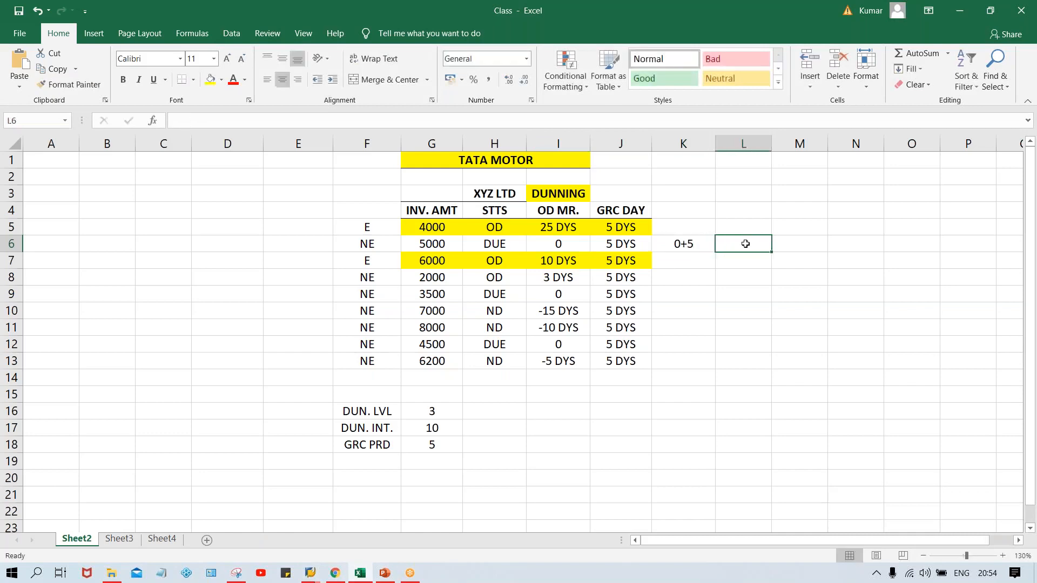
click(700, 244)
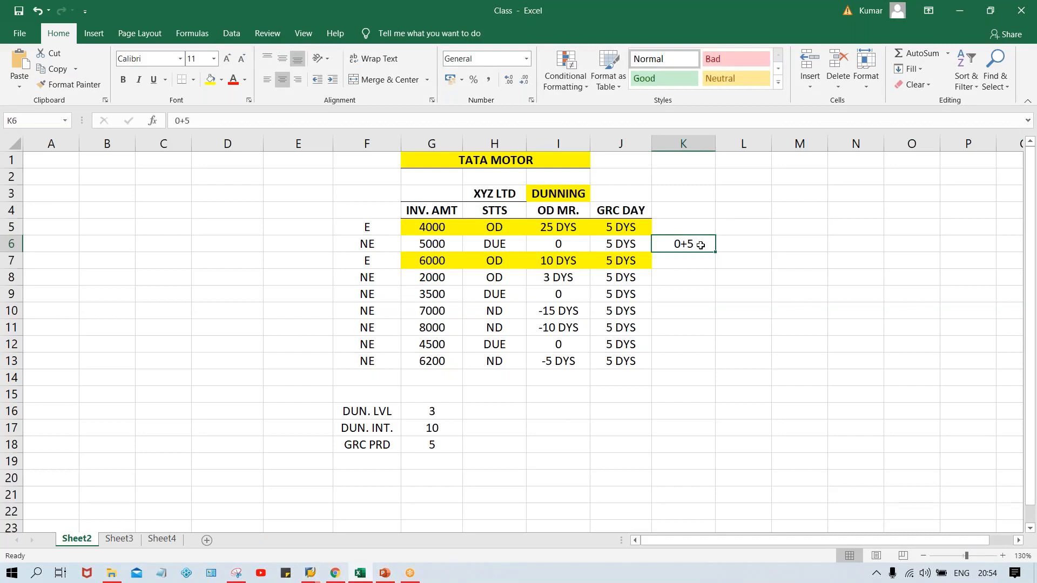
click(677, 261)
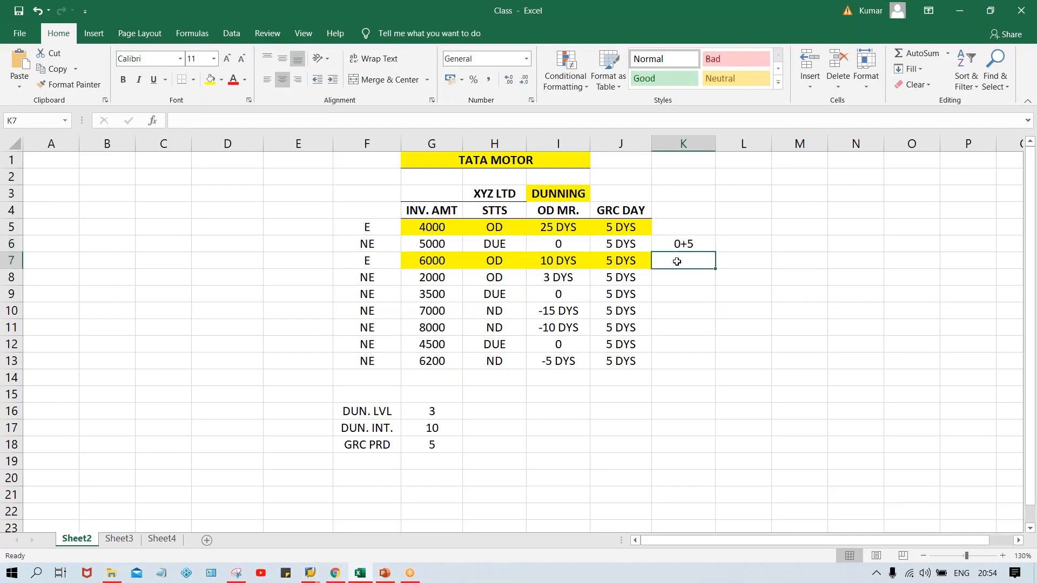
text(5)
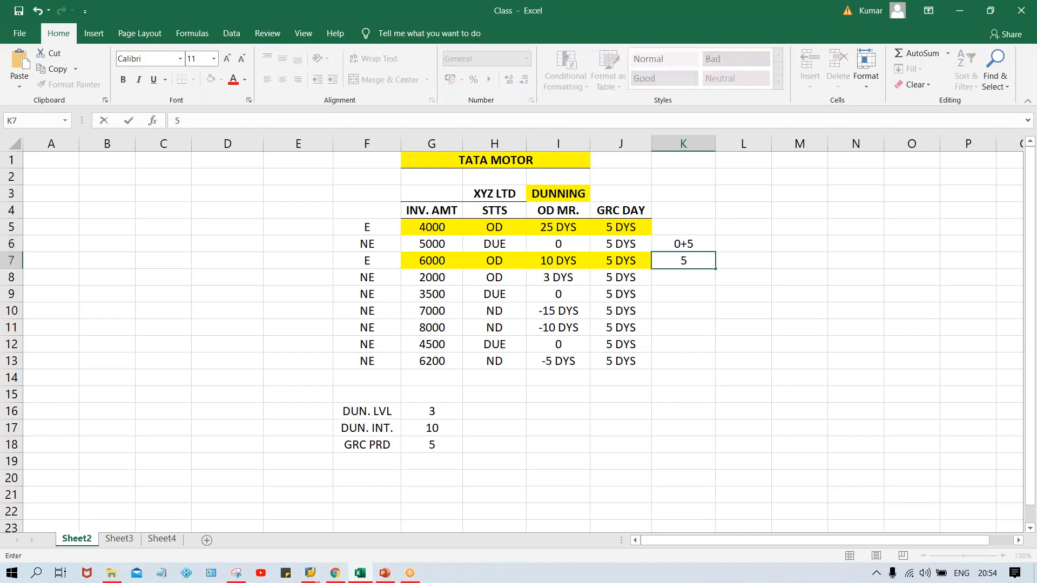
key(Return)
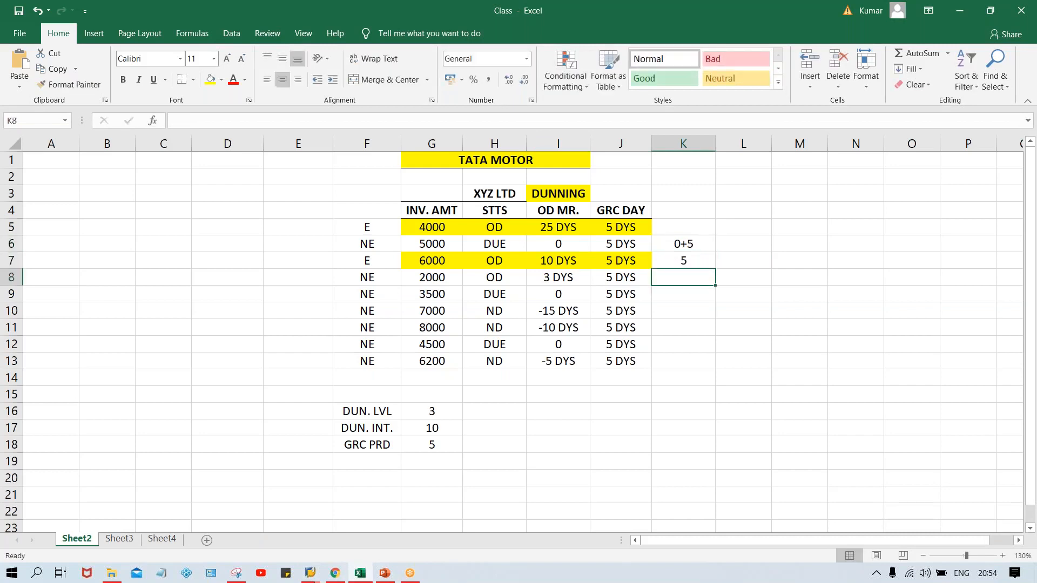
- Note the second level's days in arrears as 5+10 in L6 and 15 in L7
click(729, 247)
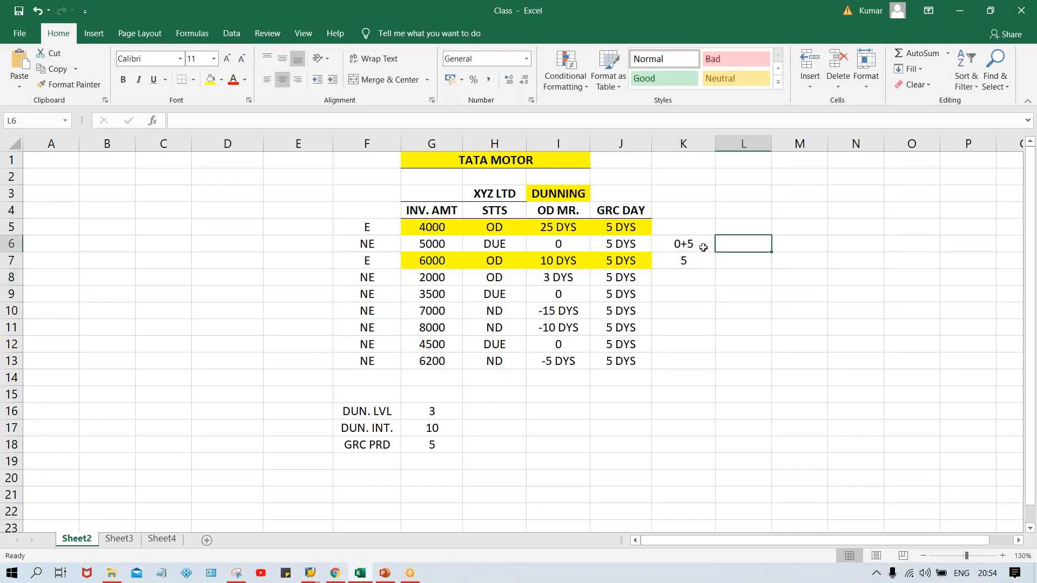
text(5)
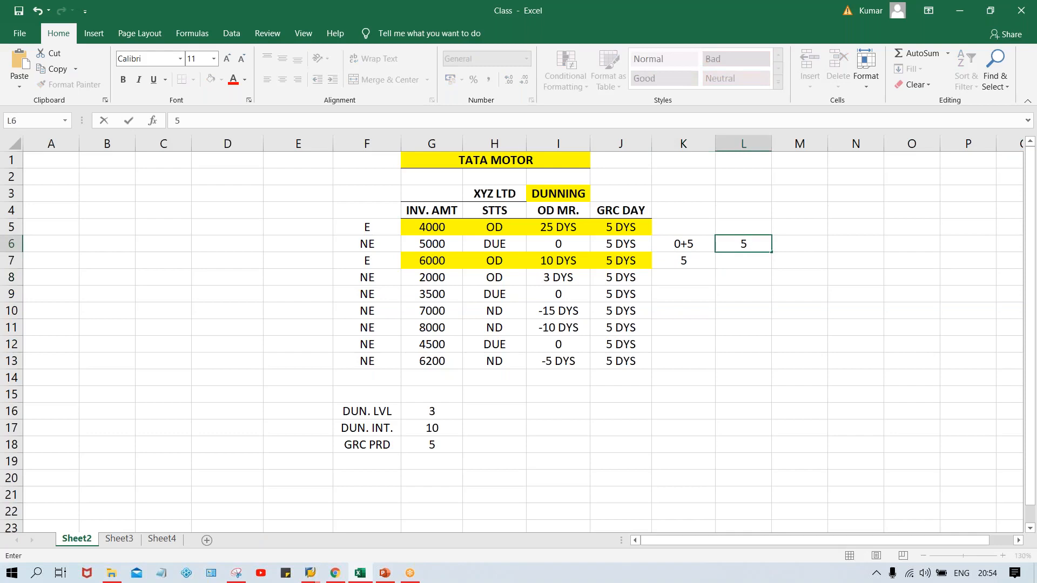
text(+10)
key(Return)
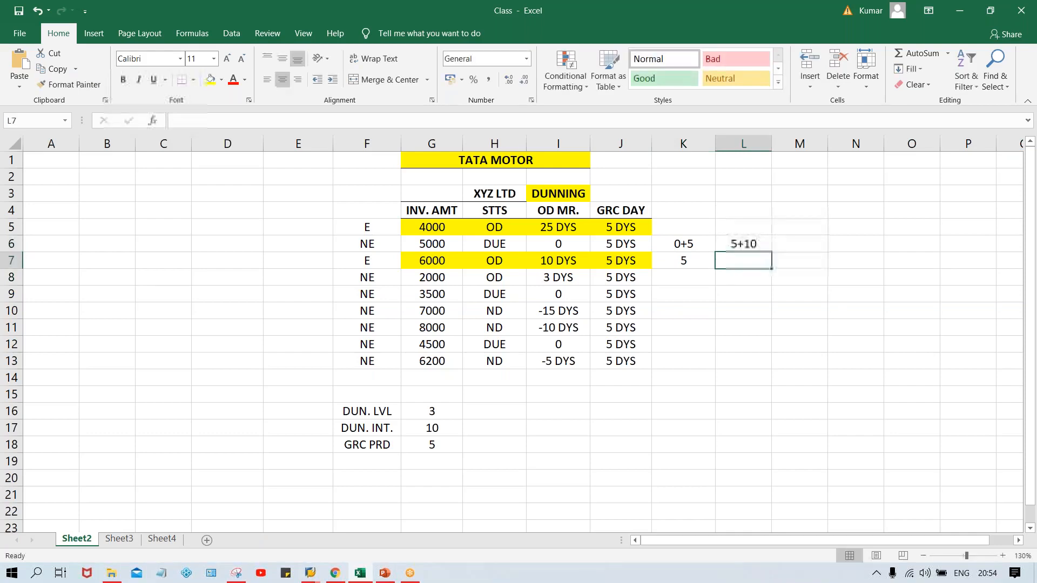
text(15)
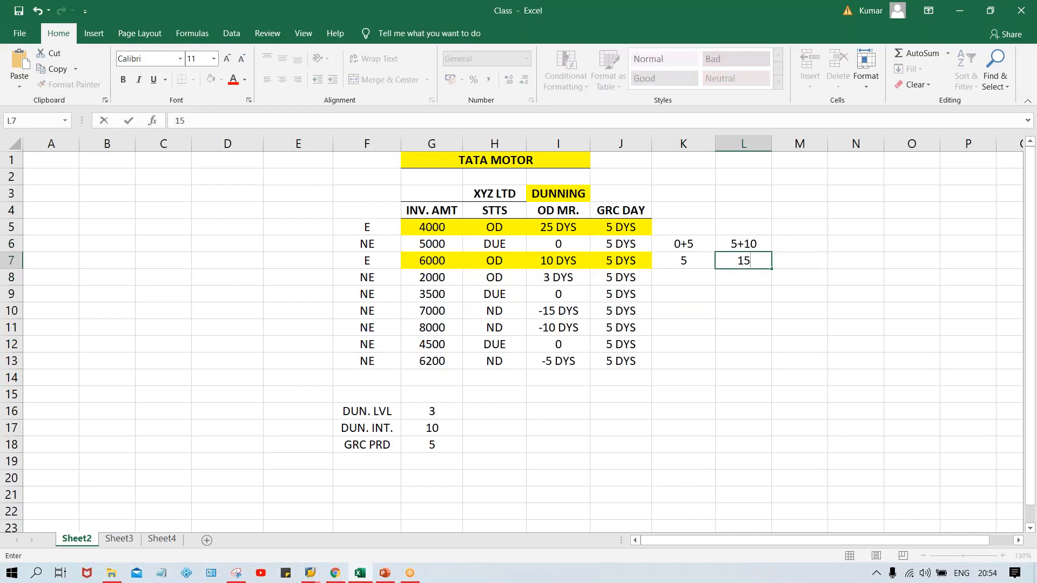
key(Return)
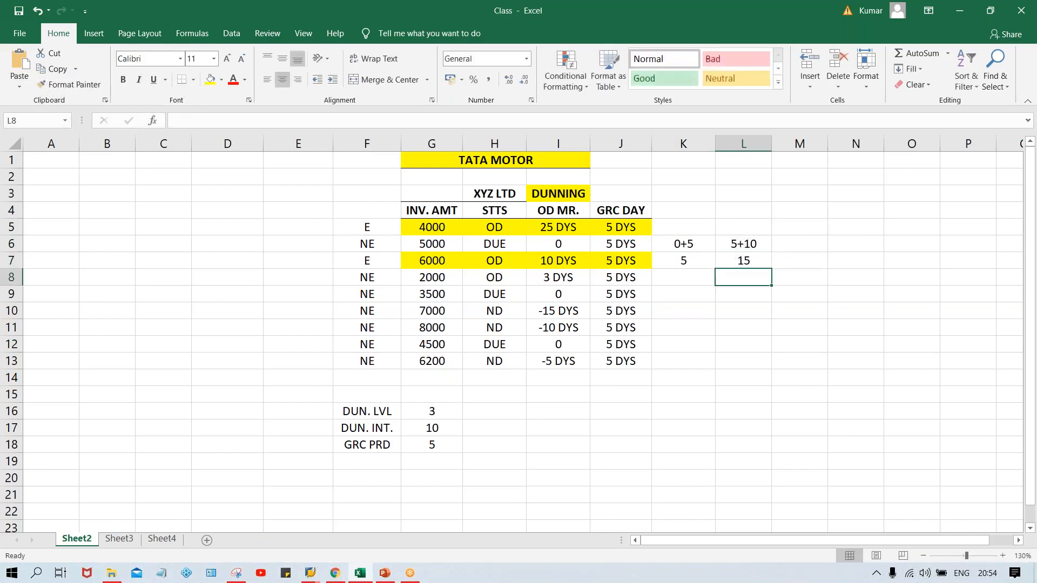
- Note the third level's days in arrears as 15+10 in M6 and 25 in M7
click(796, 239)
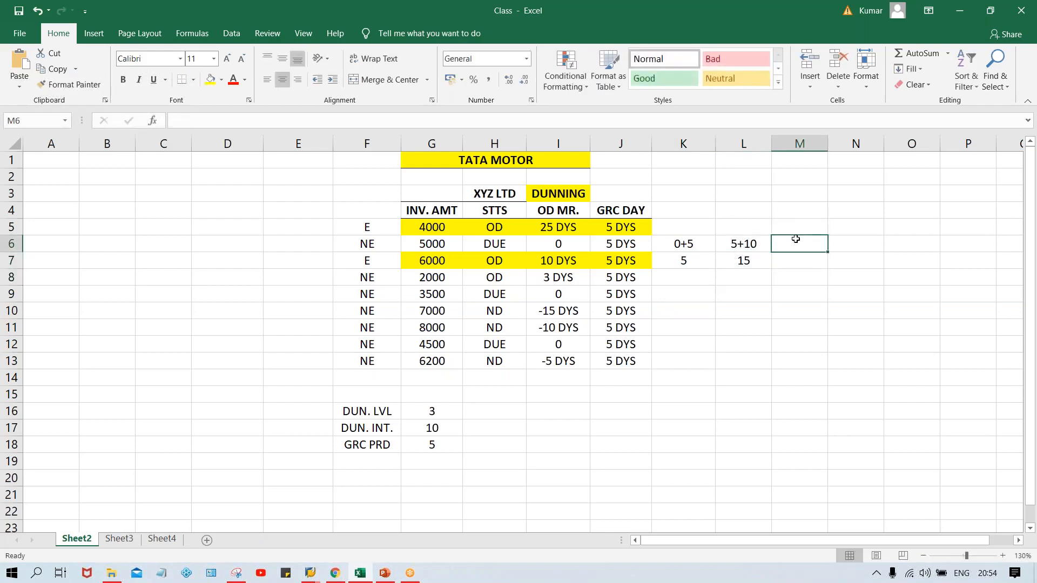
text(15+10)
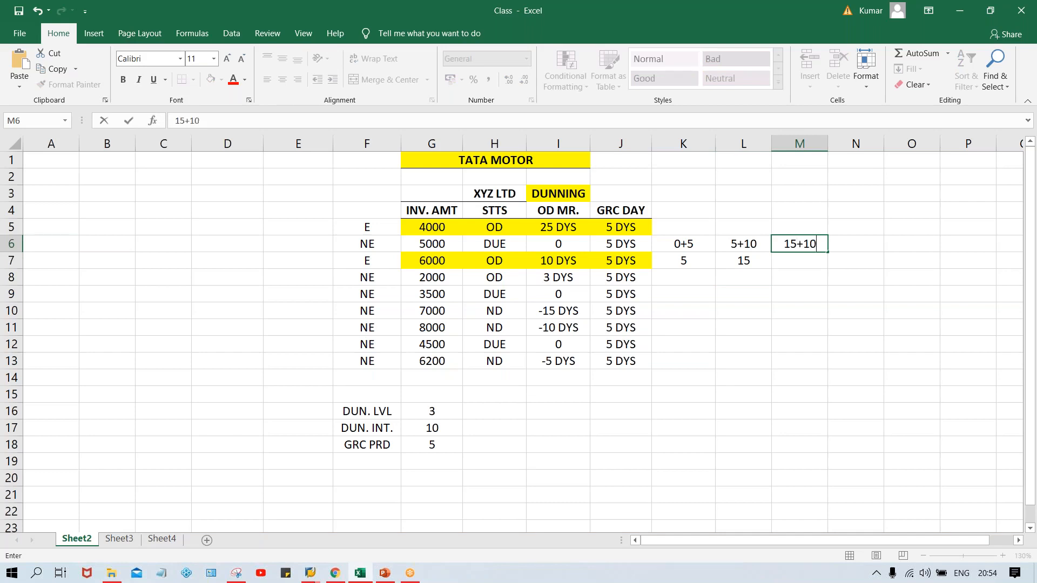
key(Return)
text(25)
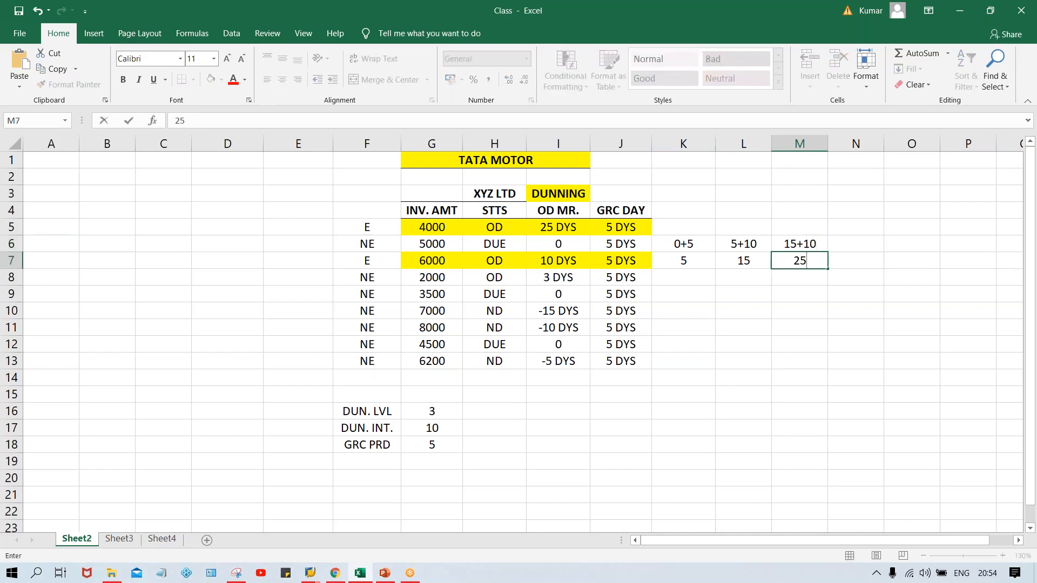
key(Return)
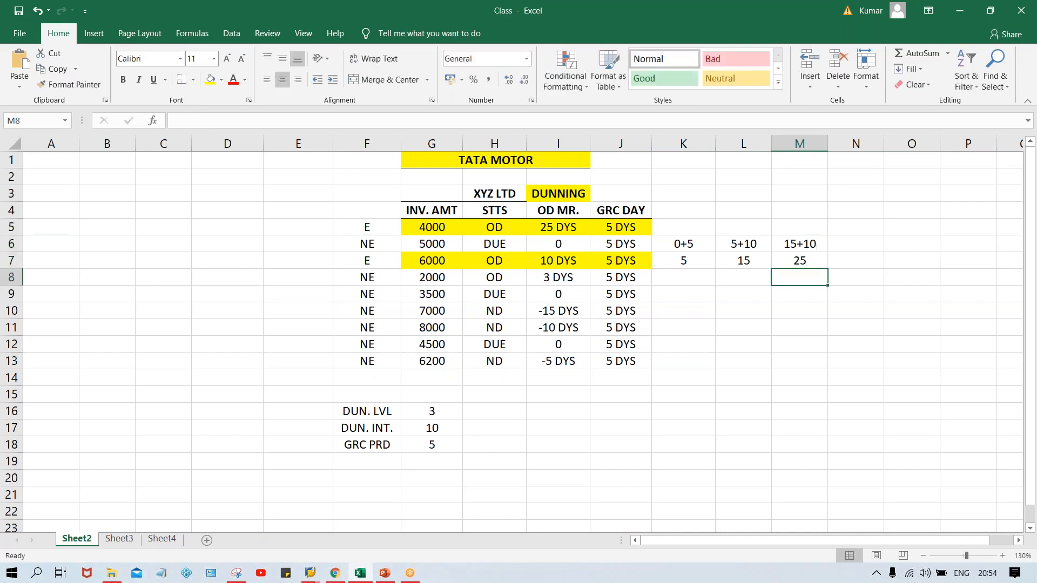
- Review the noted days-in-arrears calculation in K6:M7 against the invoice amount row in G6:J6
click(696, 243)
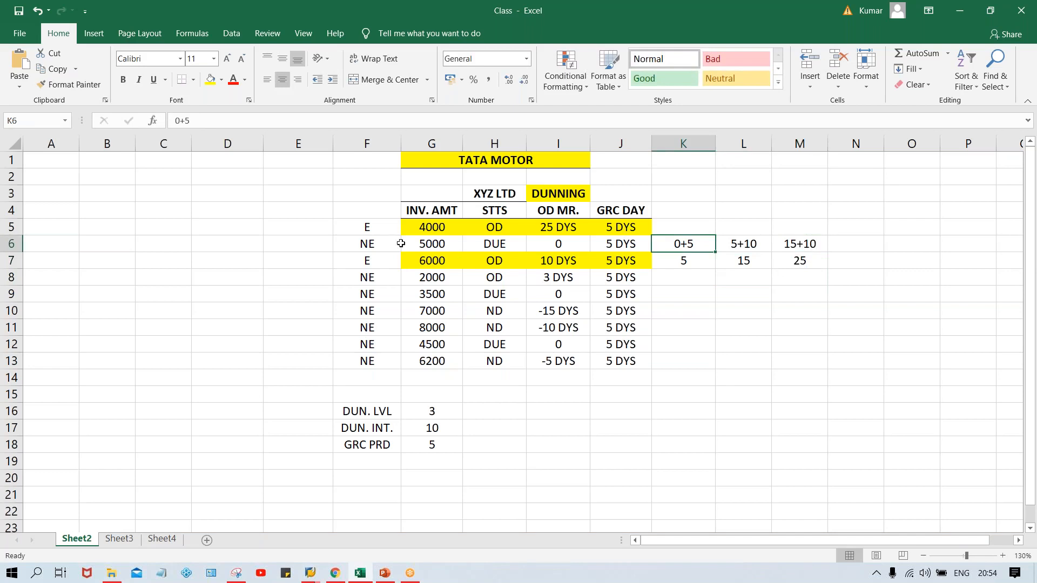
drag(444, 245, 609, 247)
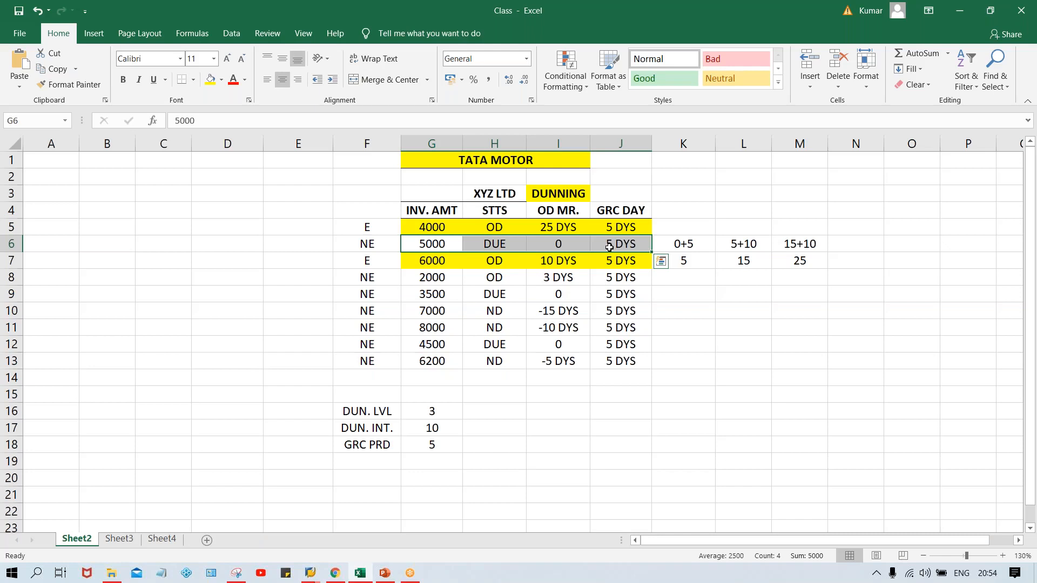
click(682, 260)
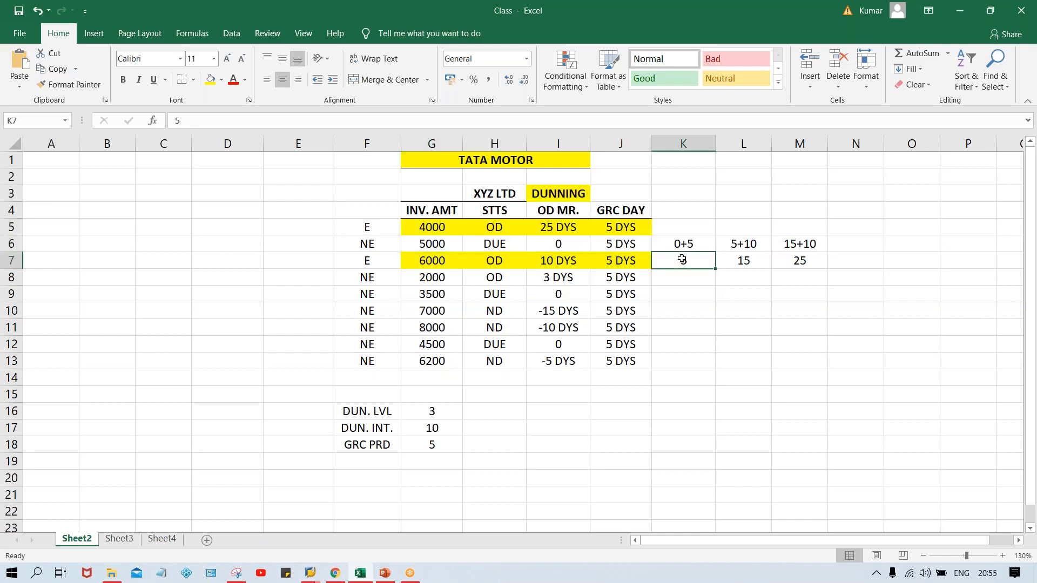
click(739, 260)
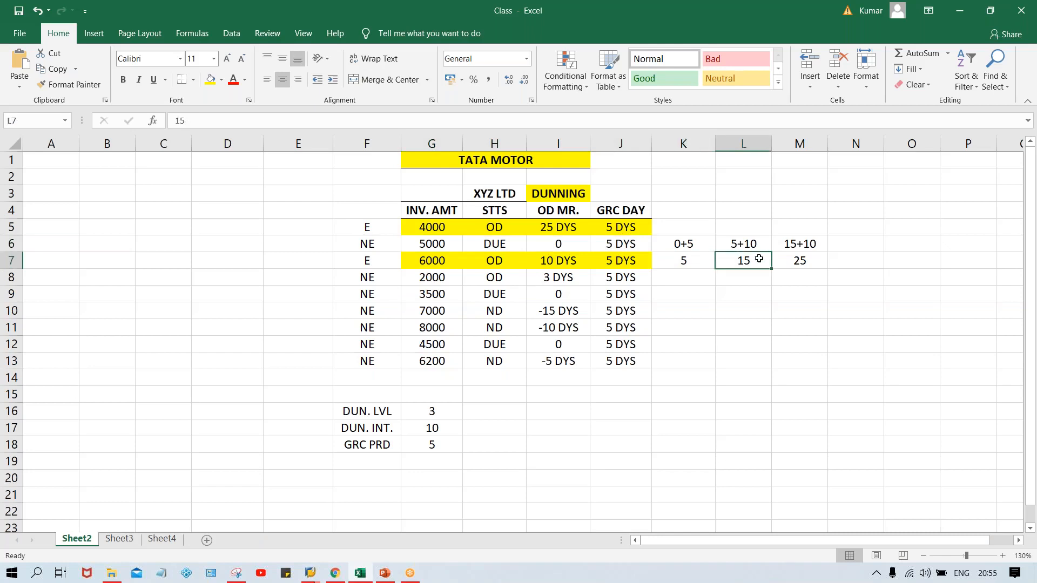
click(806, 260)
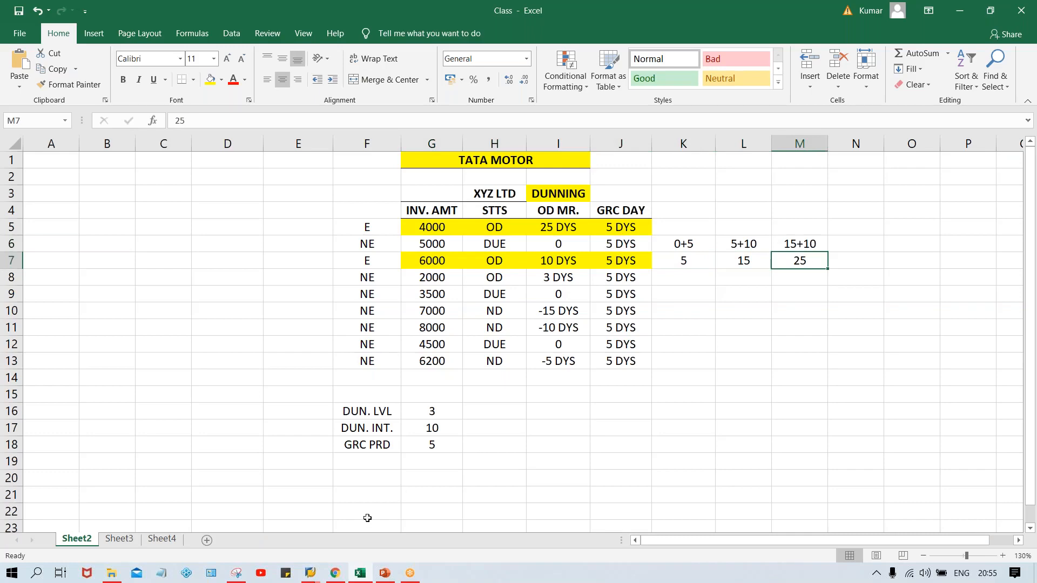
- Switch to the SAP dunning procedure window and check the days in arrears of dunning levels 1, 2 and 3
mouse_move(311, 574)
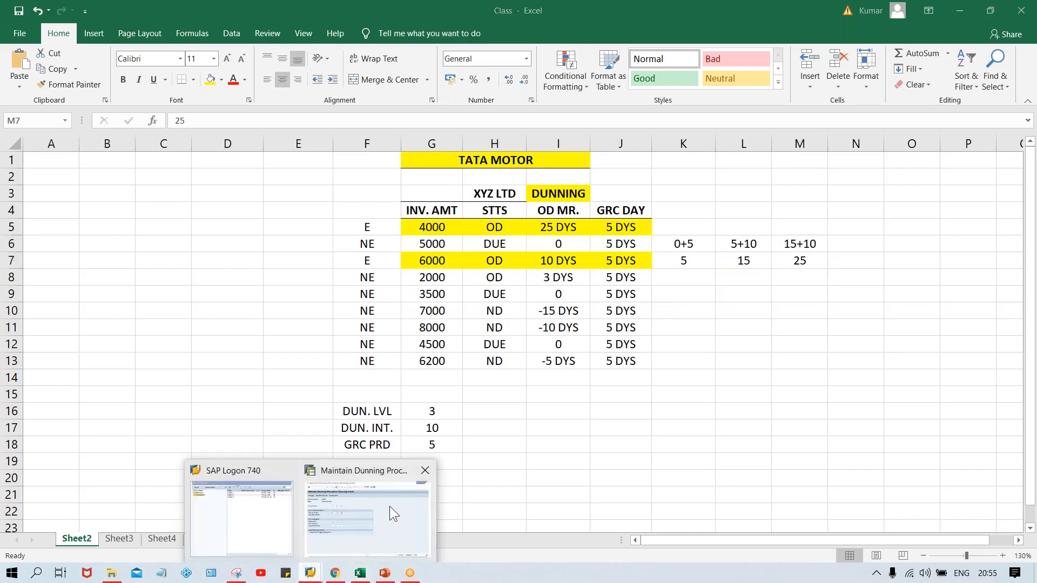
click(390, 506)
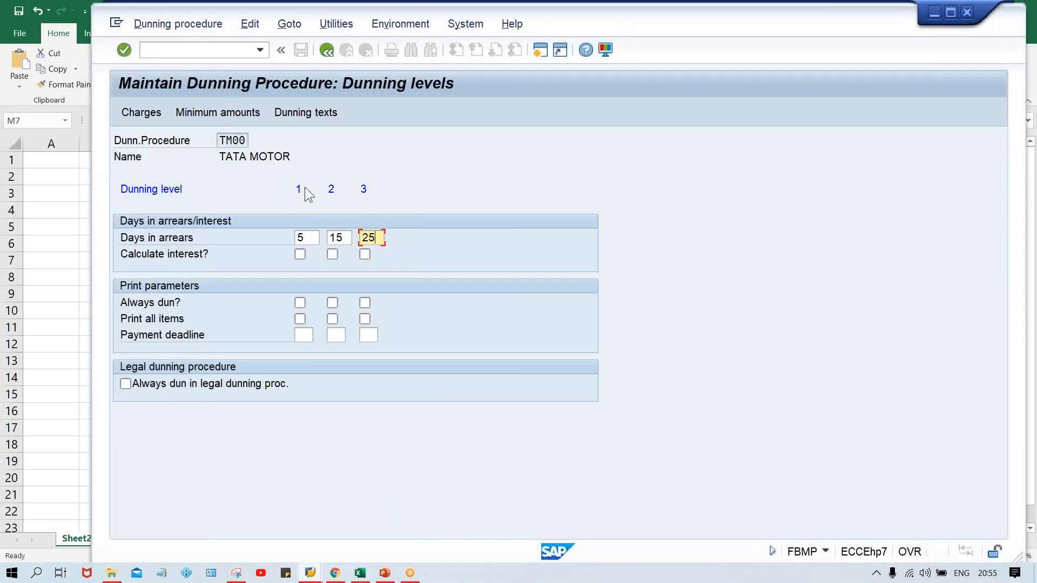
click(306, 237)
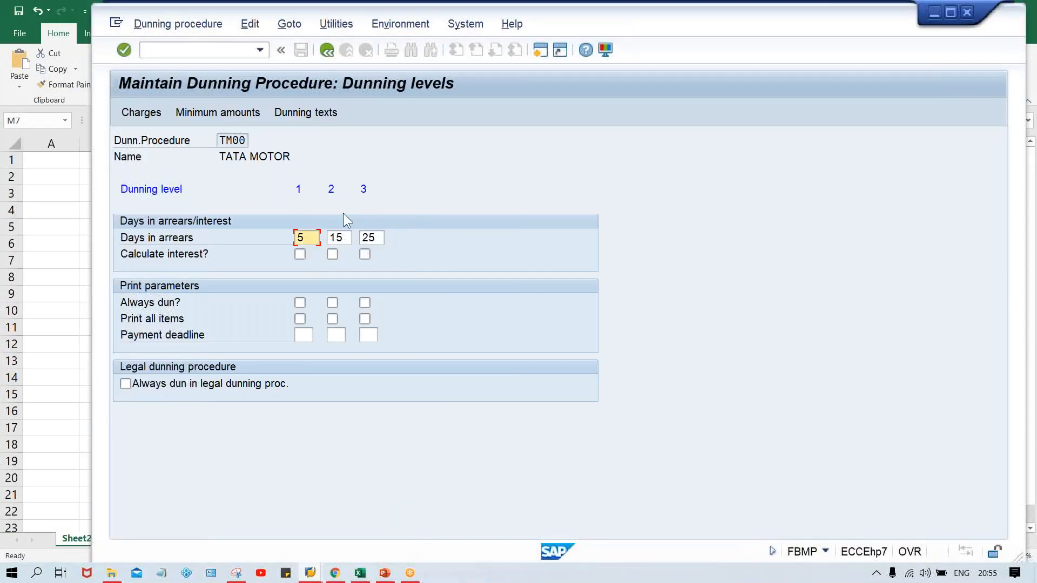
click(346, 239)
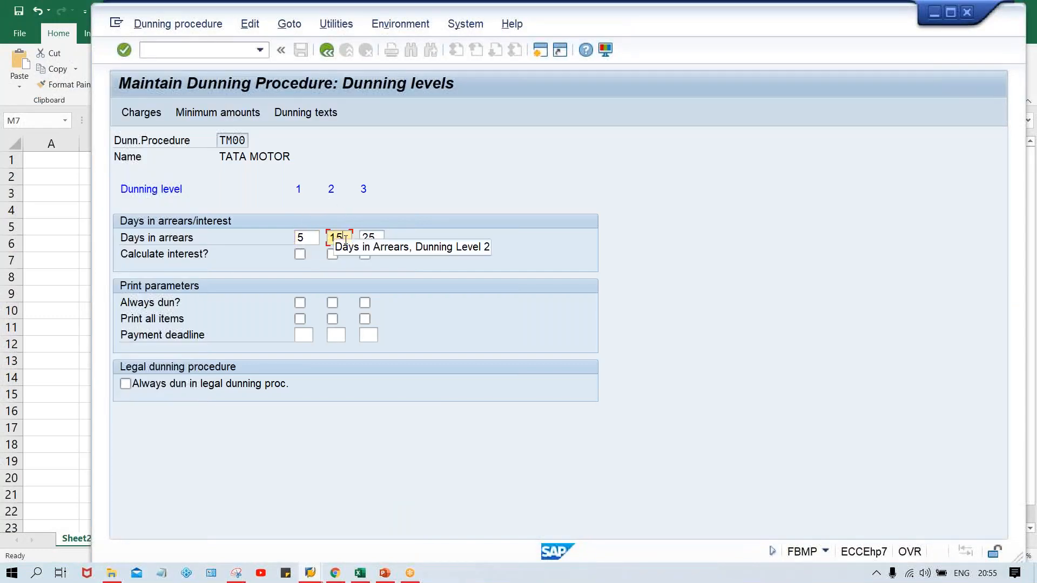
click(380, 239)
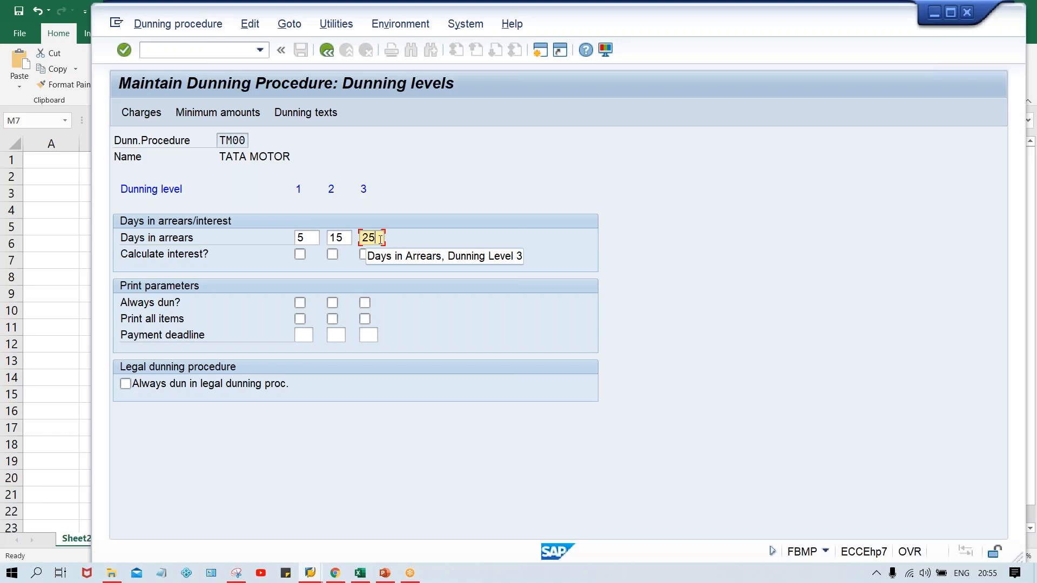
- Open the dunning charges of procedure TM00 for currency INR
click(144, 112)
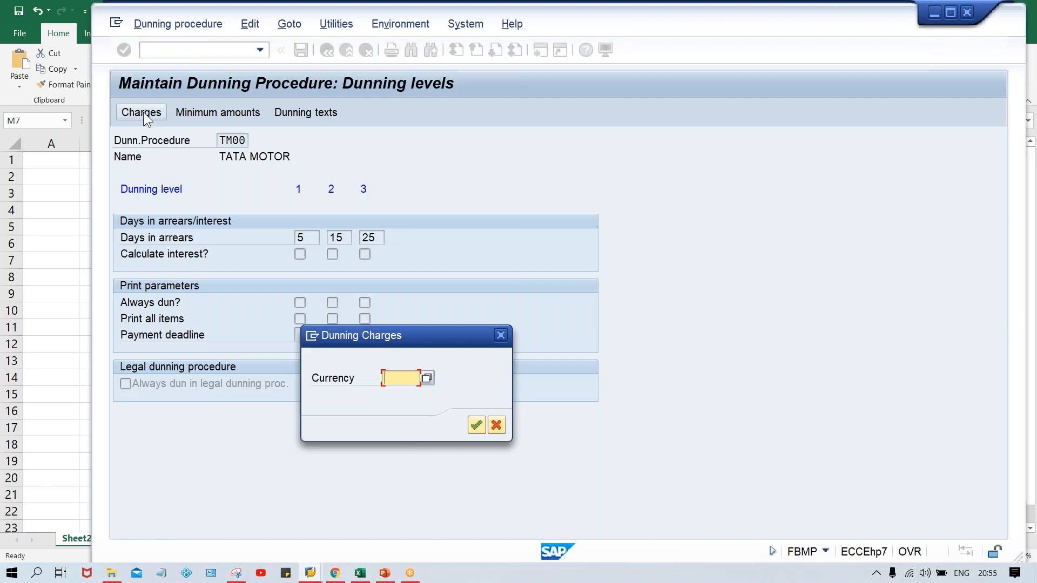
text(INR)
key(Return)
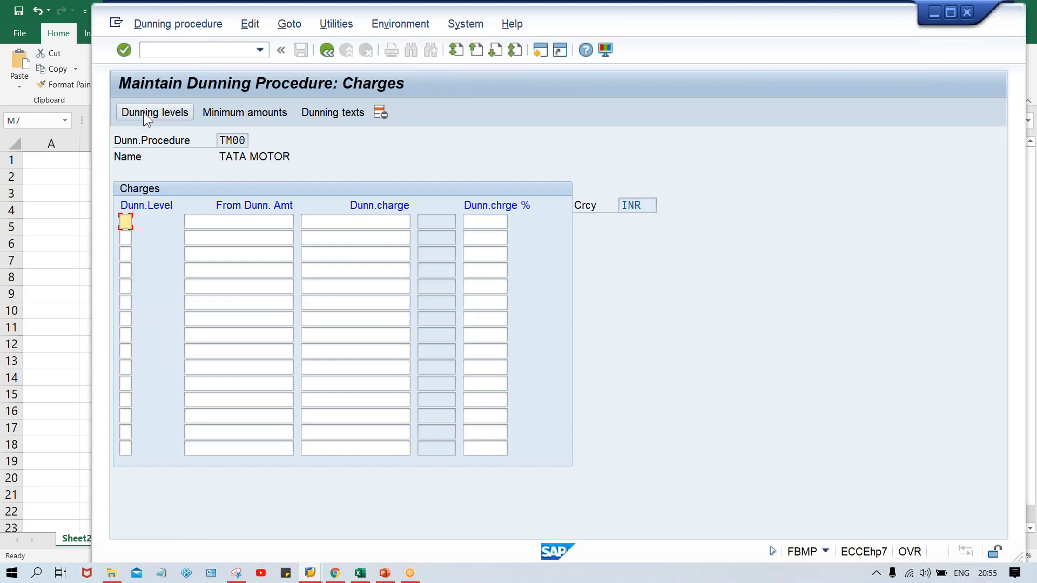
- Enter a dunning charge of 50 in the first row and number the charge rows as dunning levels 1, 2 and 3
click(362, 220)
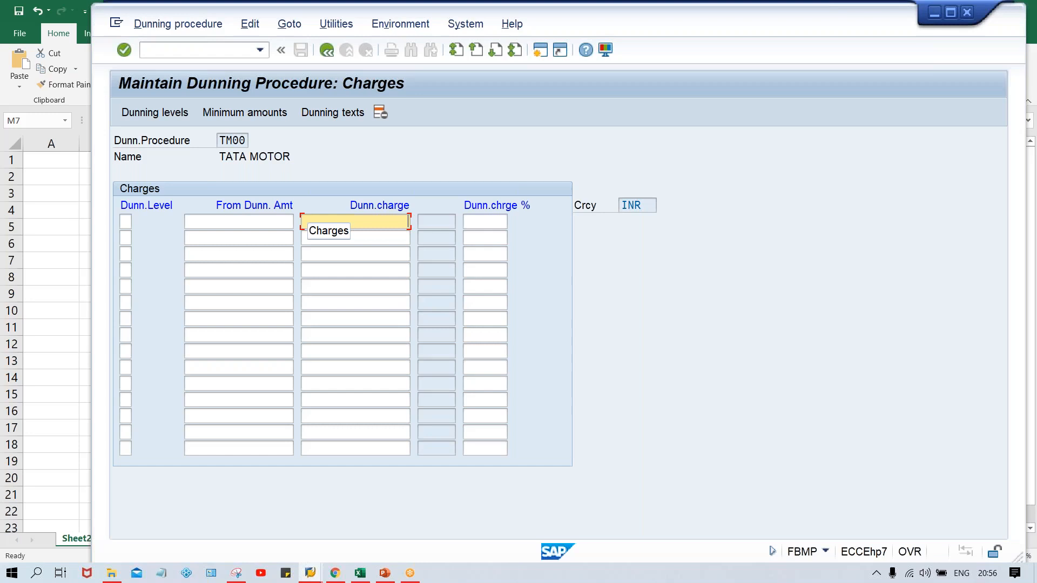
text(50)
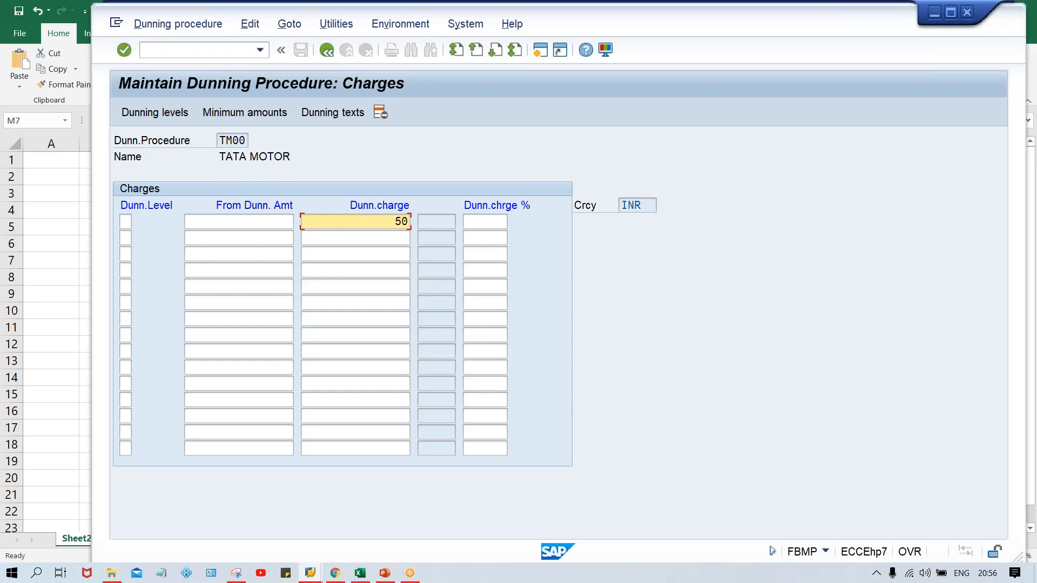
key(Down)
click(373, 219)
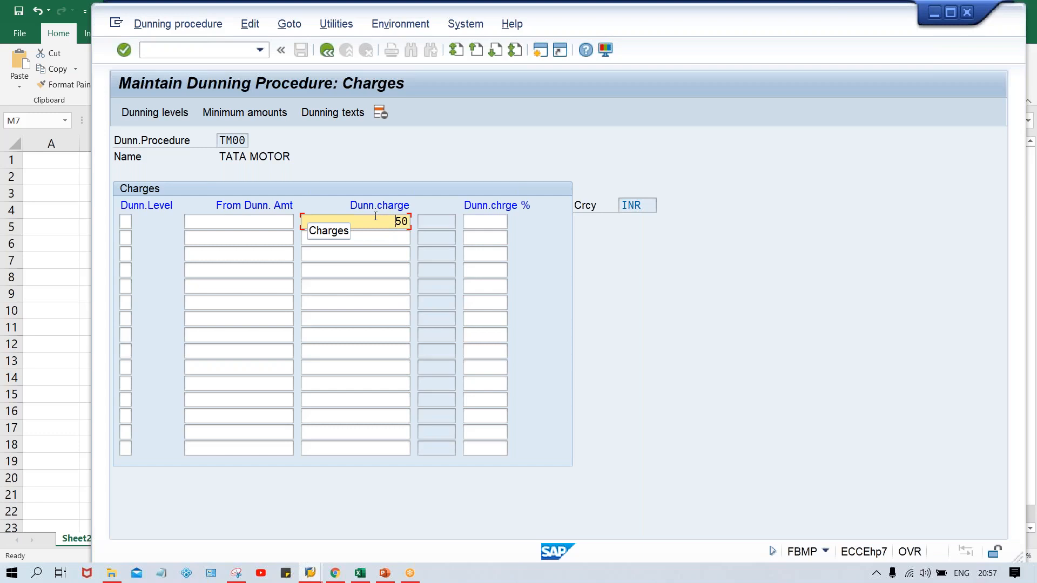
click(122, 215)
text(1)
key(Down)
text(2)
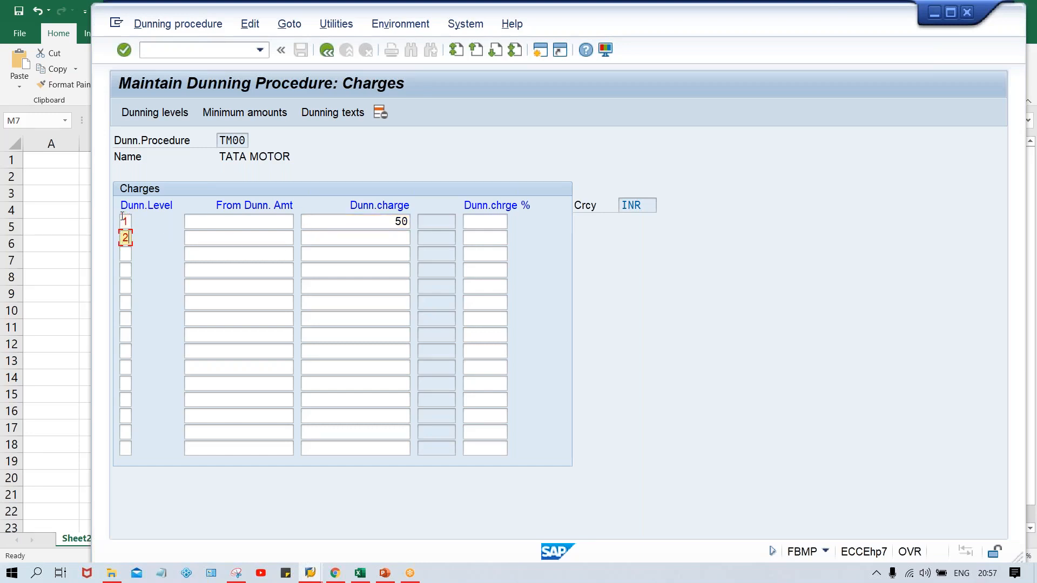
key(Down)
text(3)
- Enter dunning charges of 100 for level 2 and 200 for level 3, and review the charges
click(381, 221)
click(394, 239)
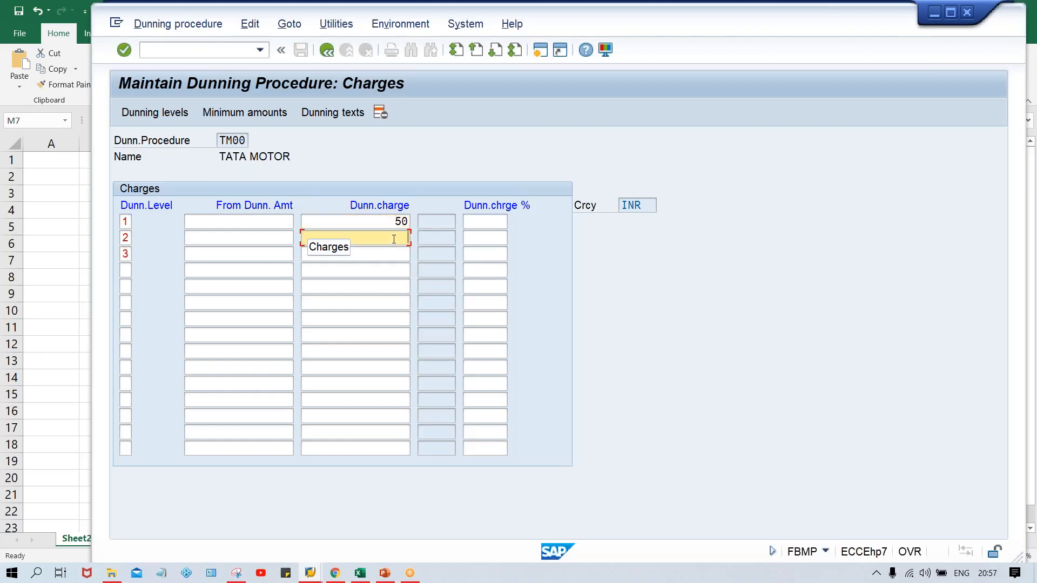
text(100)
key(Down)
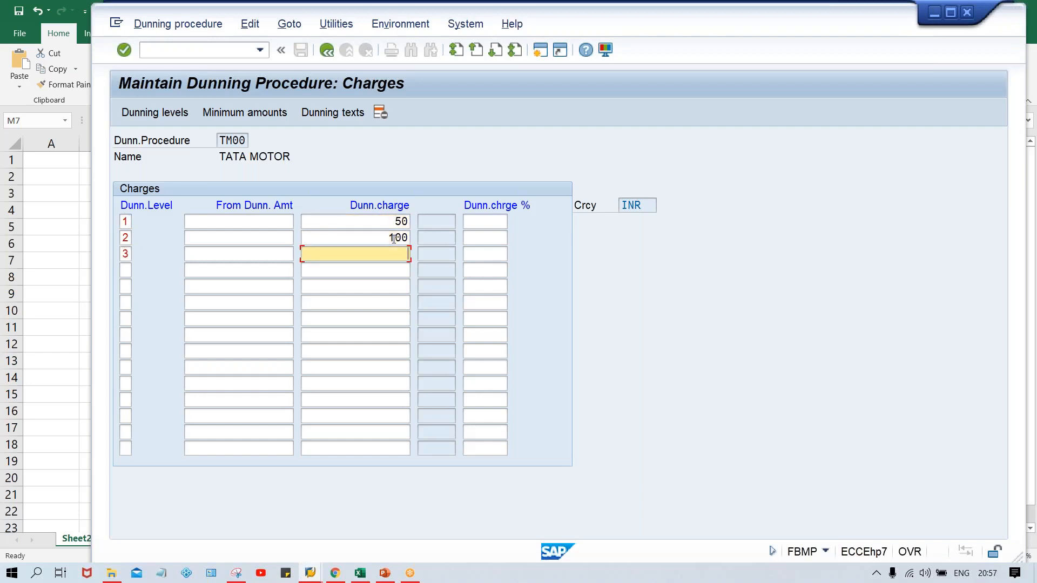
text(200)
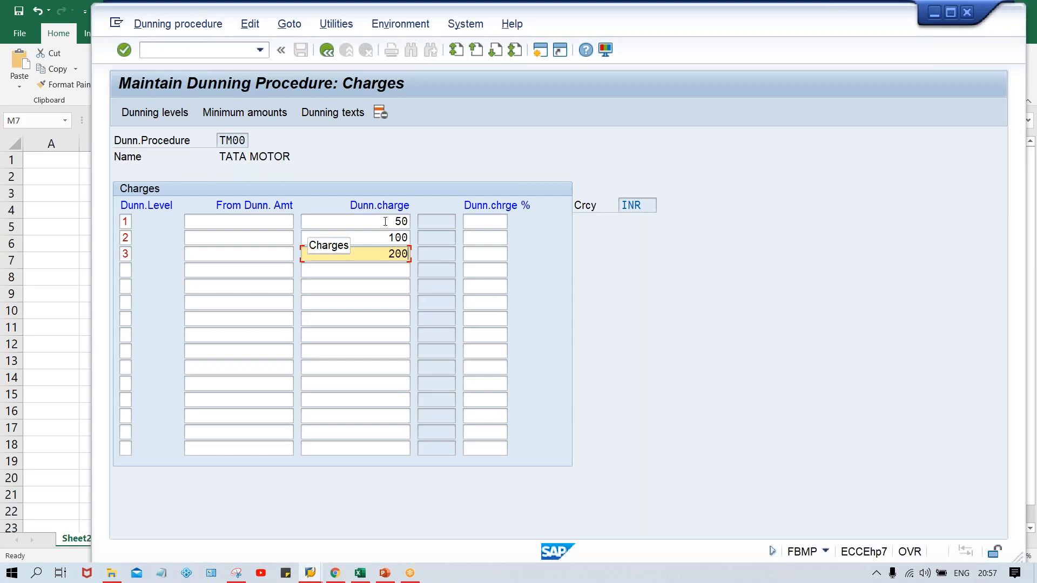
click(385, 221)
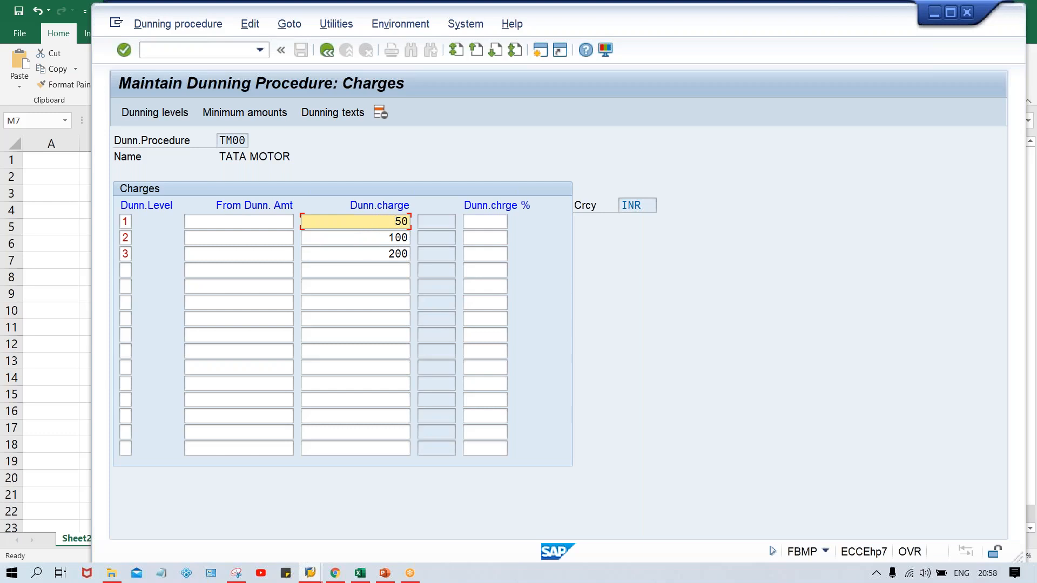
click(377, 238)
click(377, 255)
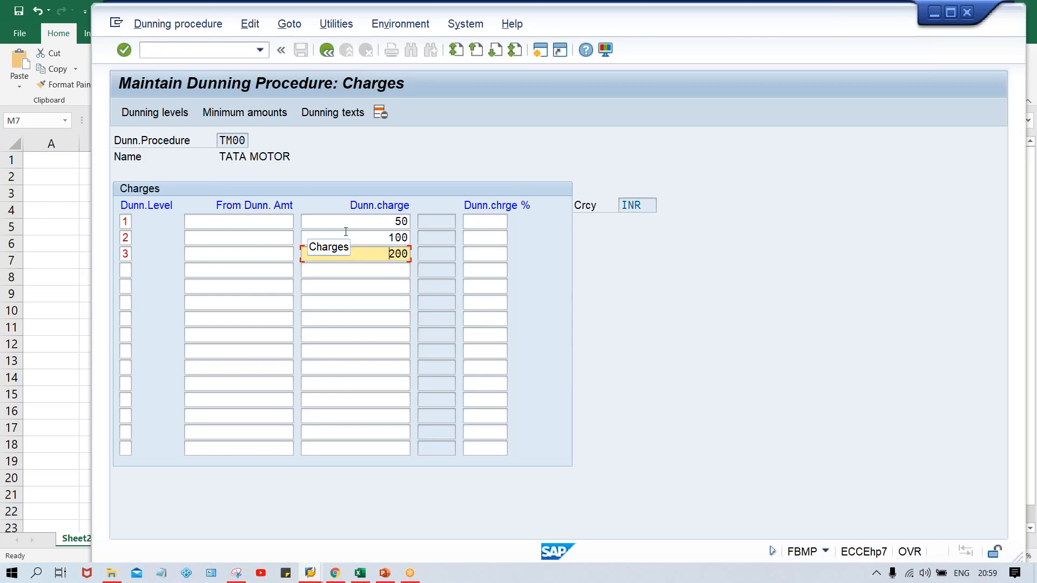
- Enter 500 as the from dunning amount for dunning levels 1, 2 and 3
click(258, 221)
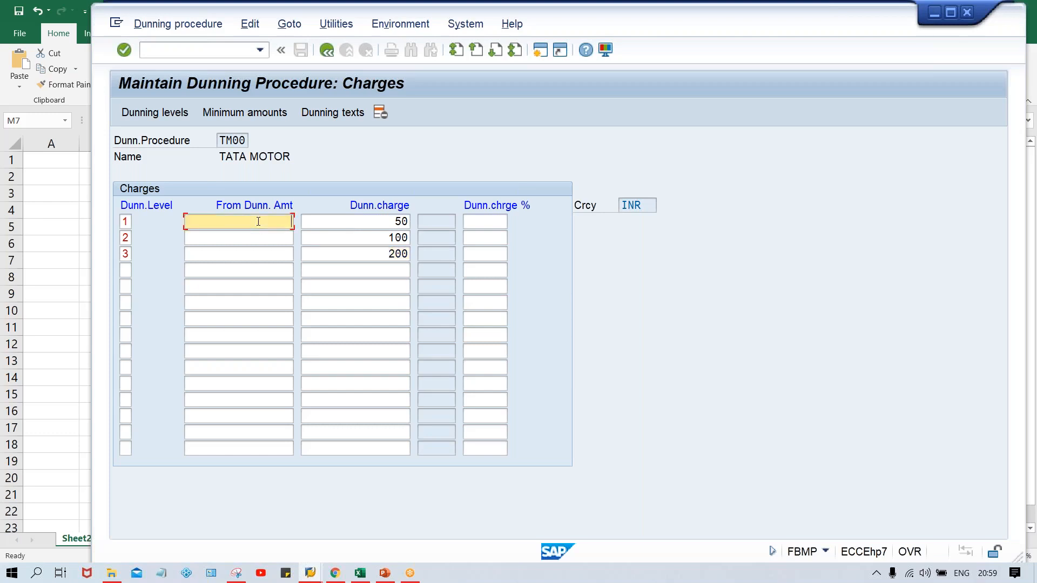
text(500)
key(Down)
text(500)
key(Down)
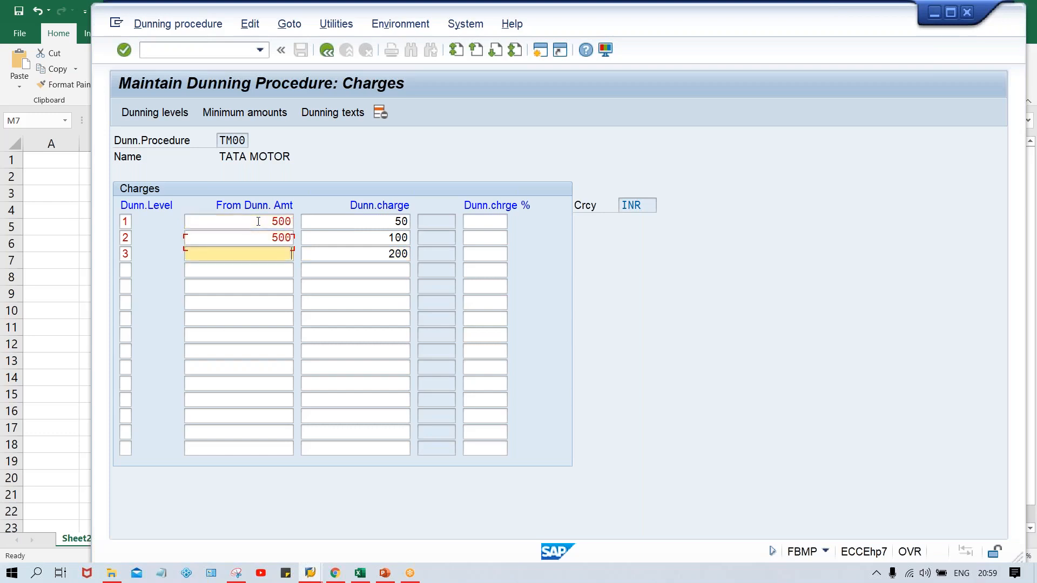
text(500)
- Change the from dunning amount of dunning levels 1 and 2 to 1000
click(258, 226)
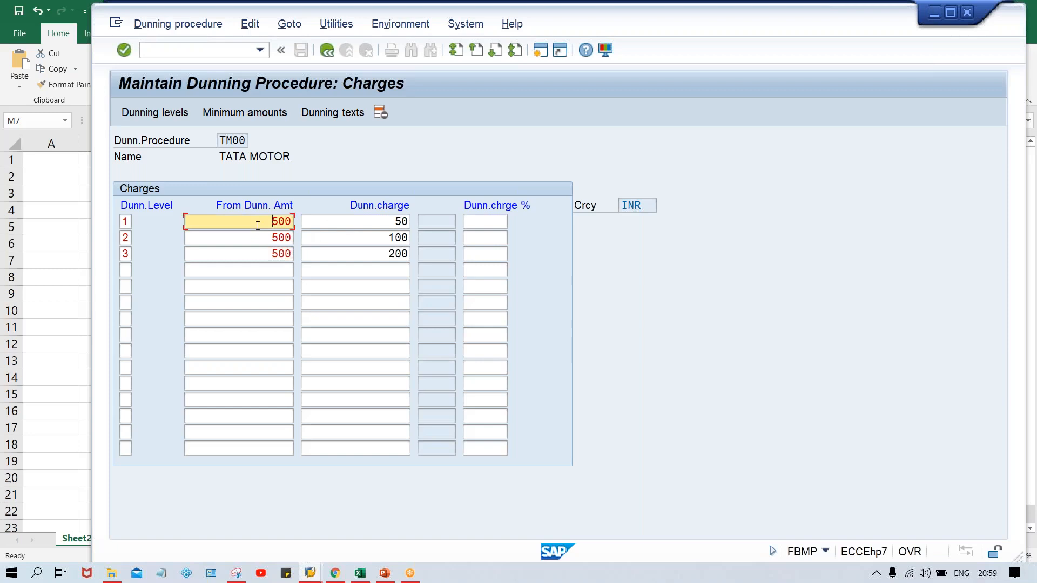
key(Delete)
key(Delete)
key(Delete)
text(1000)
key(Down)
key(Delete)
key(Delete)
key(Delete)
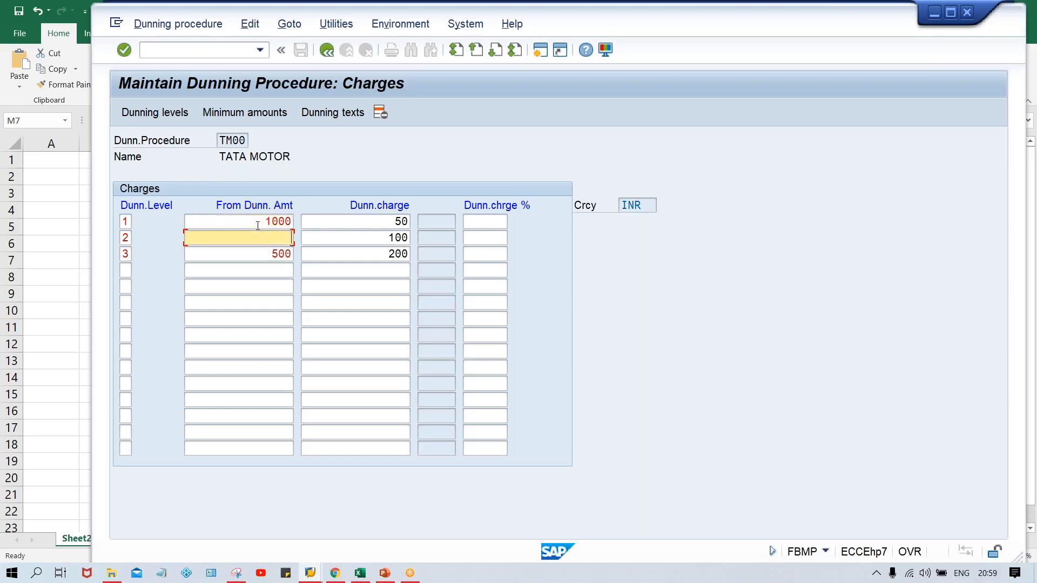
text(1000)
key(Down)
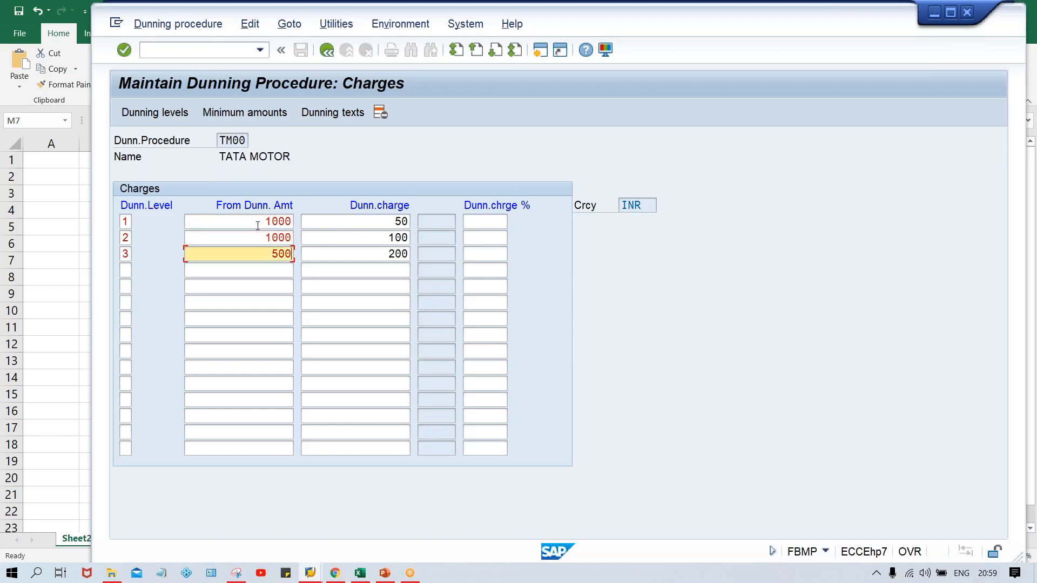
- Change the from dunning amount of dunning level 3 to 1000 and confirm the charges entries
text(1)
key(BackSpace)
key(BackSpace)
key(BackSpace)
key(BackSpace)
text(1000)
click(370, 235)
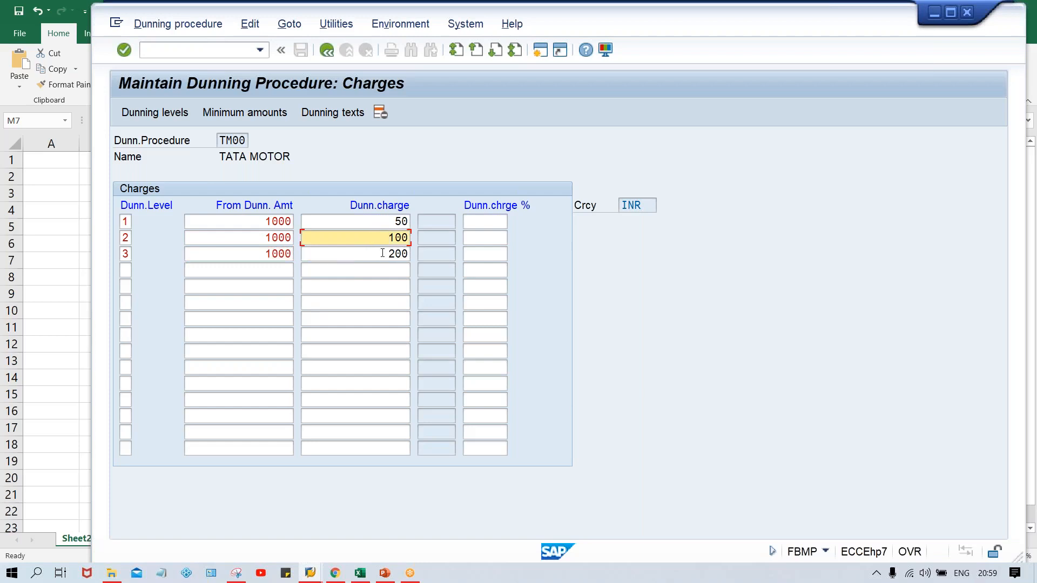
click(383, 253)
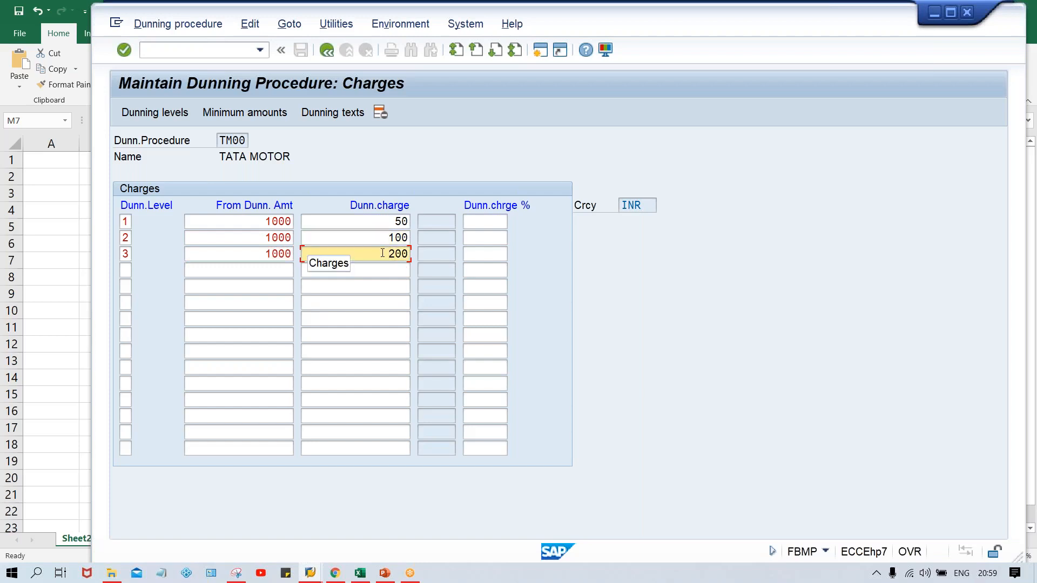
key(Return)
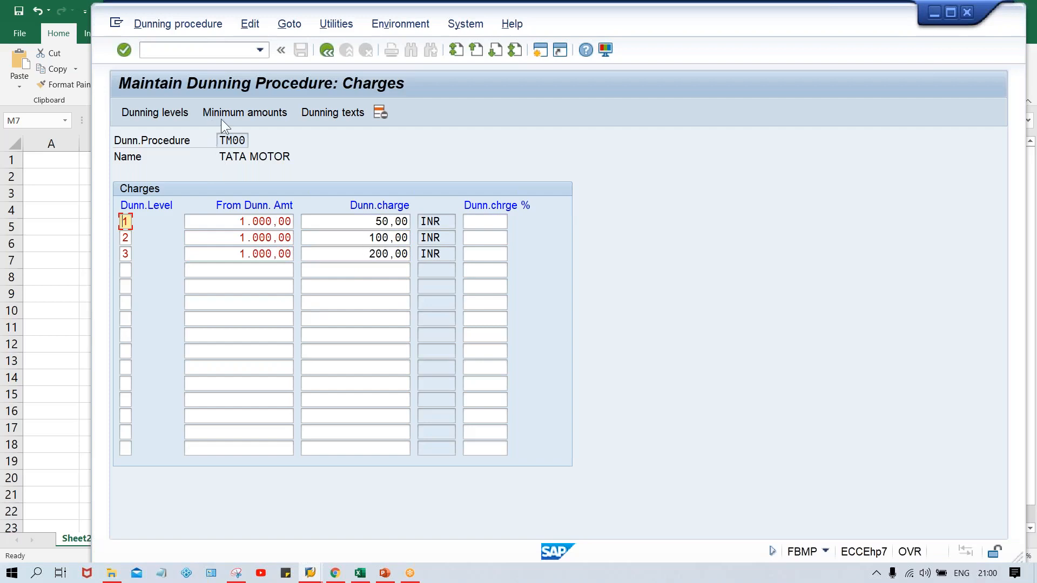
- Open the procedure's minimum amounts for currency INR and enter dunning levels 1, 2 and 3 in the first three rows
click(250, 117)
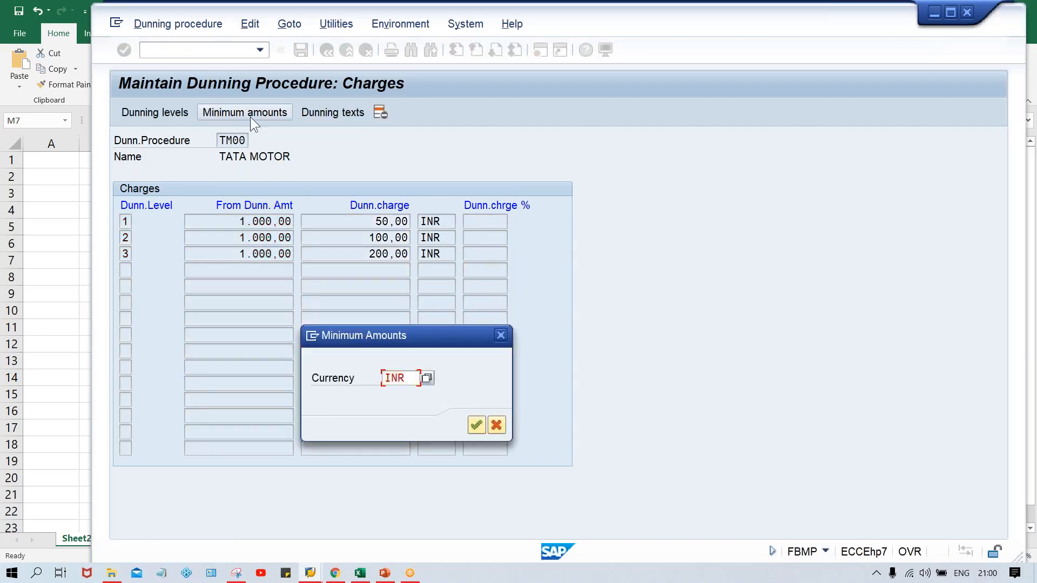
key(Return)
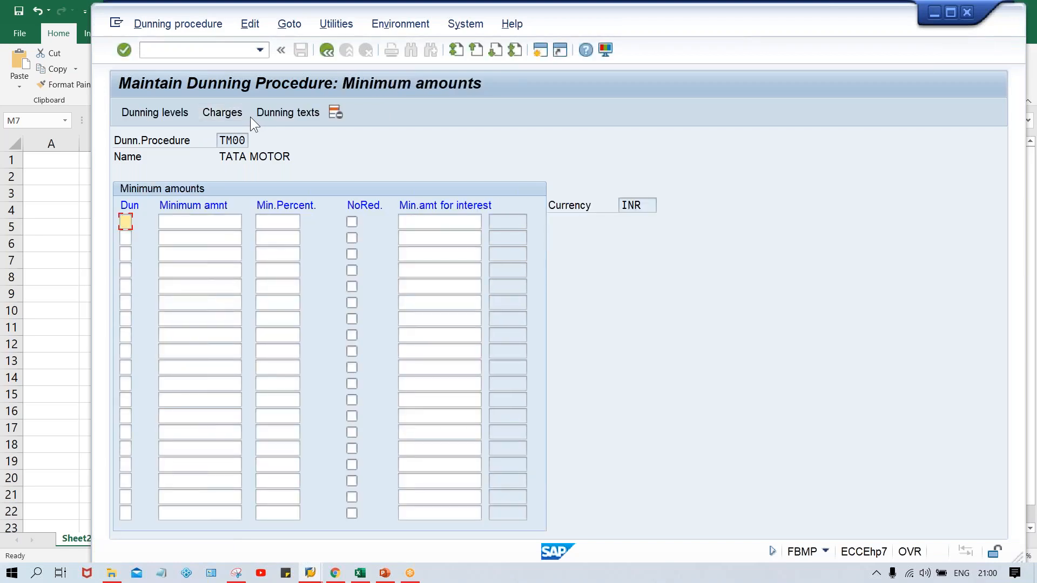
text(1)
key(Down)
text(2)
key(Down)
text(3)
click(188, 225)
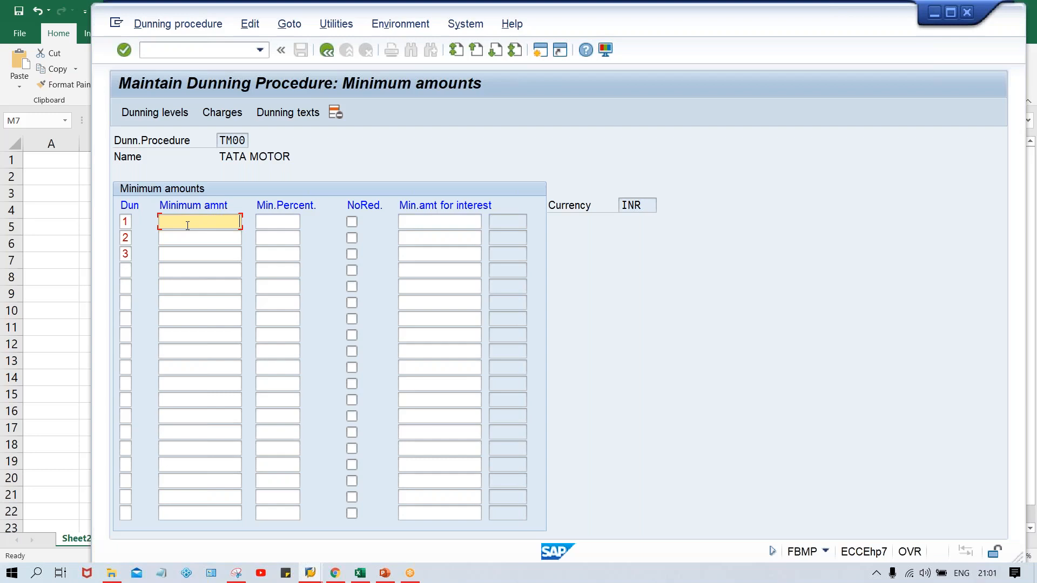
- Enter 500 as the minimum amount for dunning levels 1, 2 and 3
text(500)
key(Down)
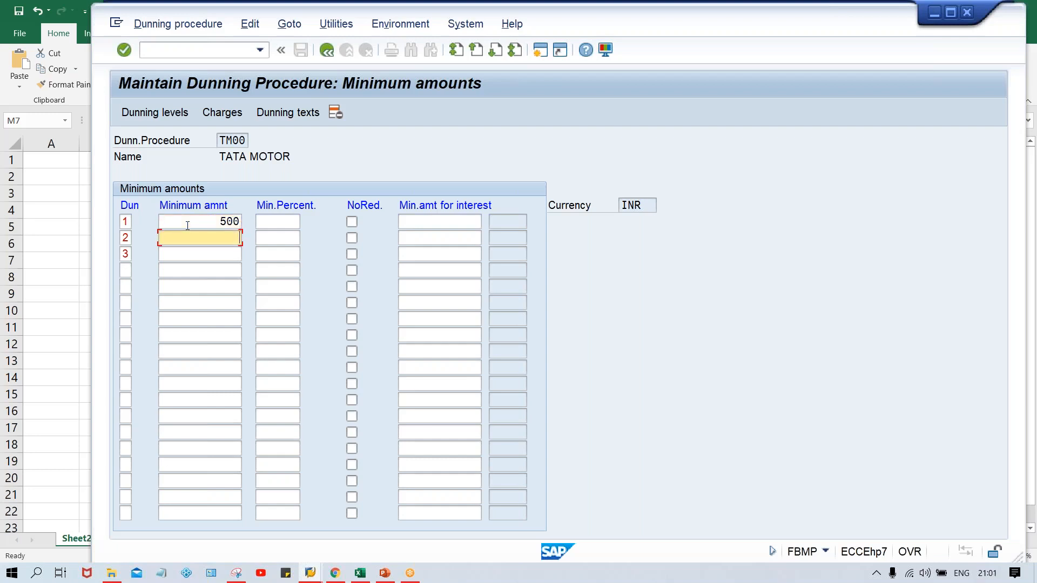
text(500)
key(Down)
text(500)
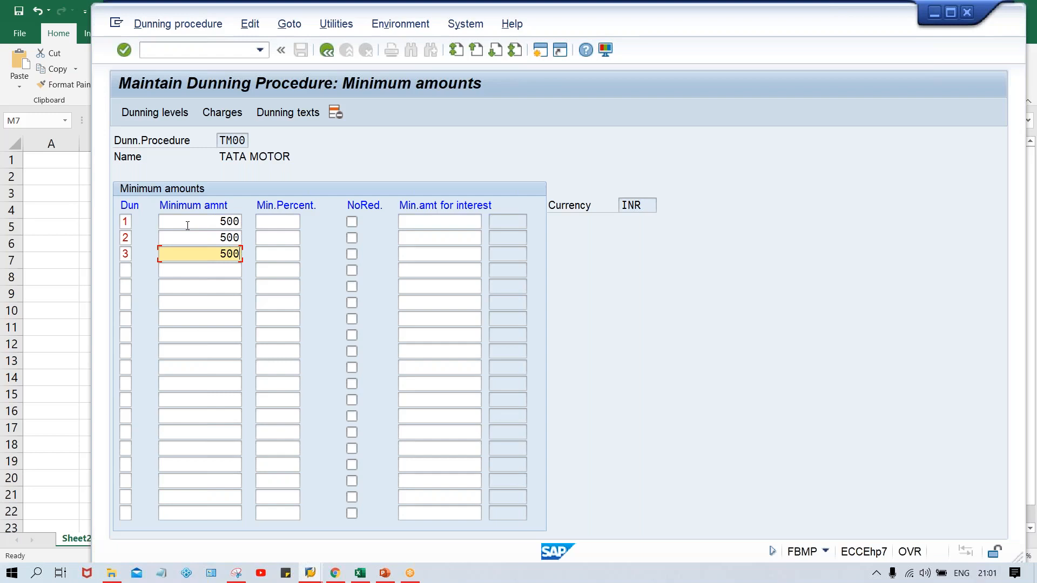
click(207, 219)
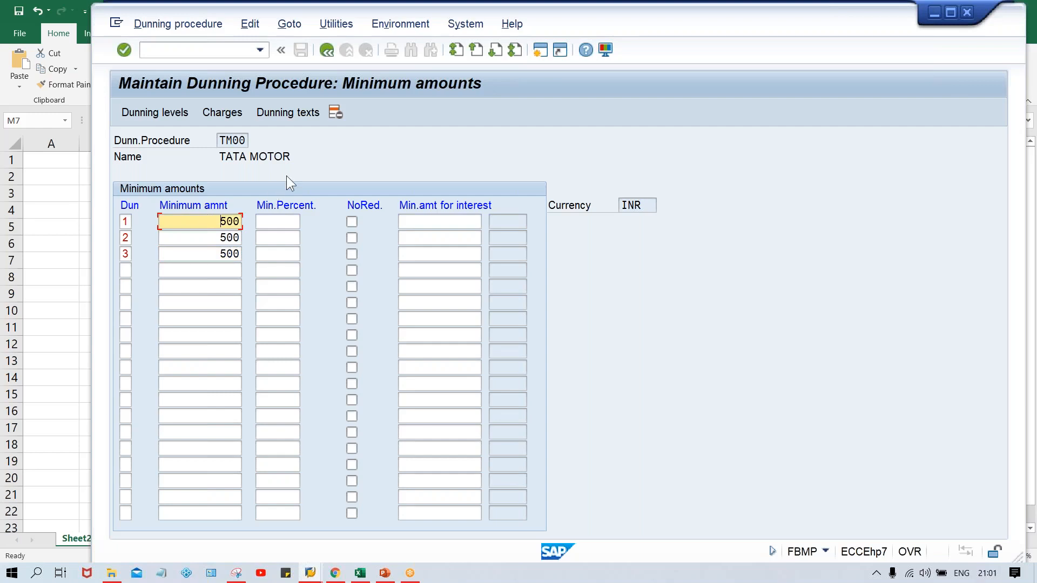
- Request the customer dunning texts for company code TM00 and add TM00 as a new company code in the company code data
click(292, 112)
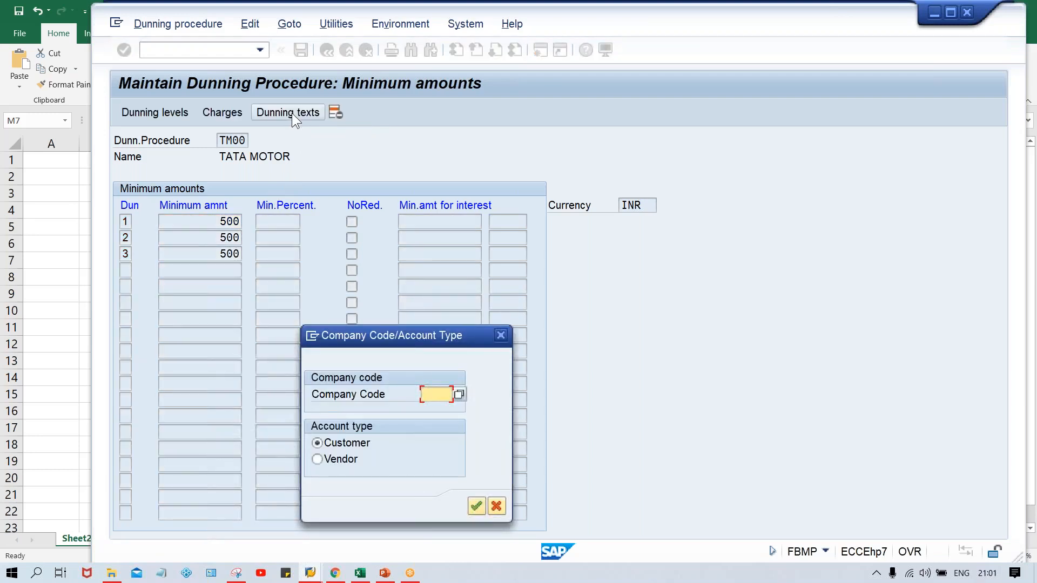
text(TM00)
key(Return)
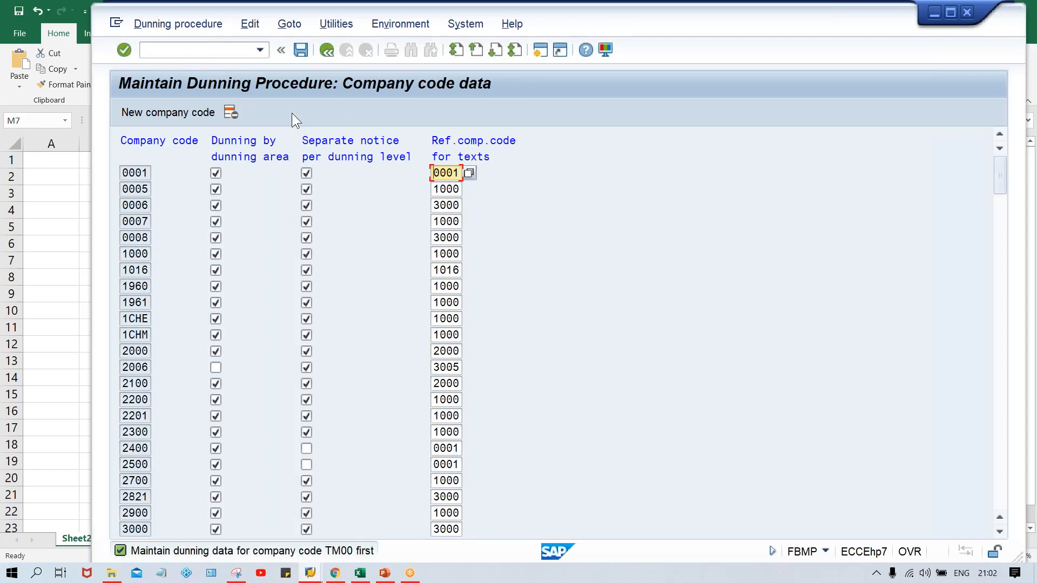
click(176, 119)
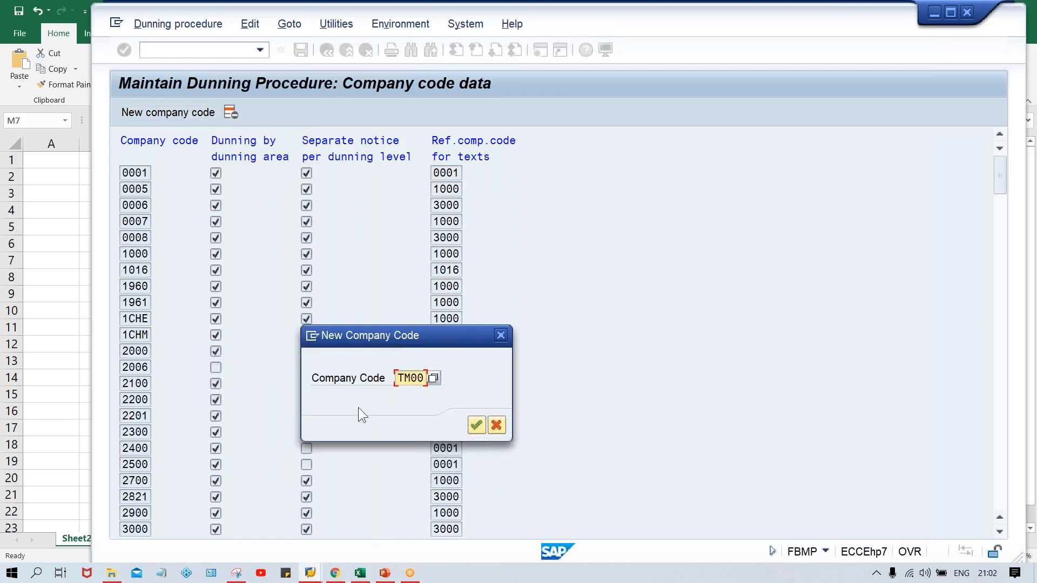
key(Return)
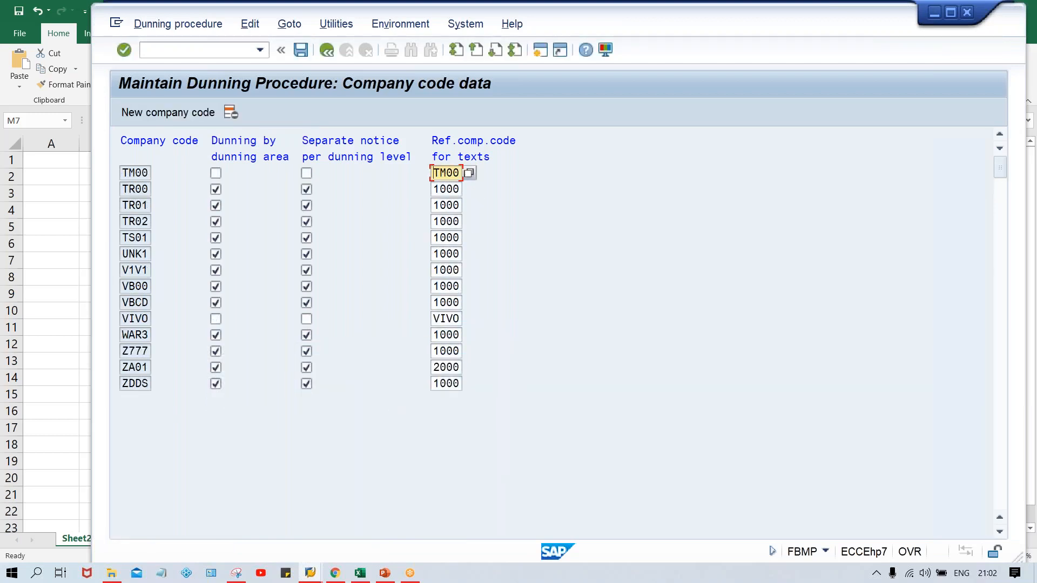
- Enable dunning by dunning area and separate notice per dunning level for TM00, and save to the TATA MOTOR customizing request
click(219, 170)
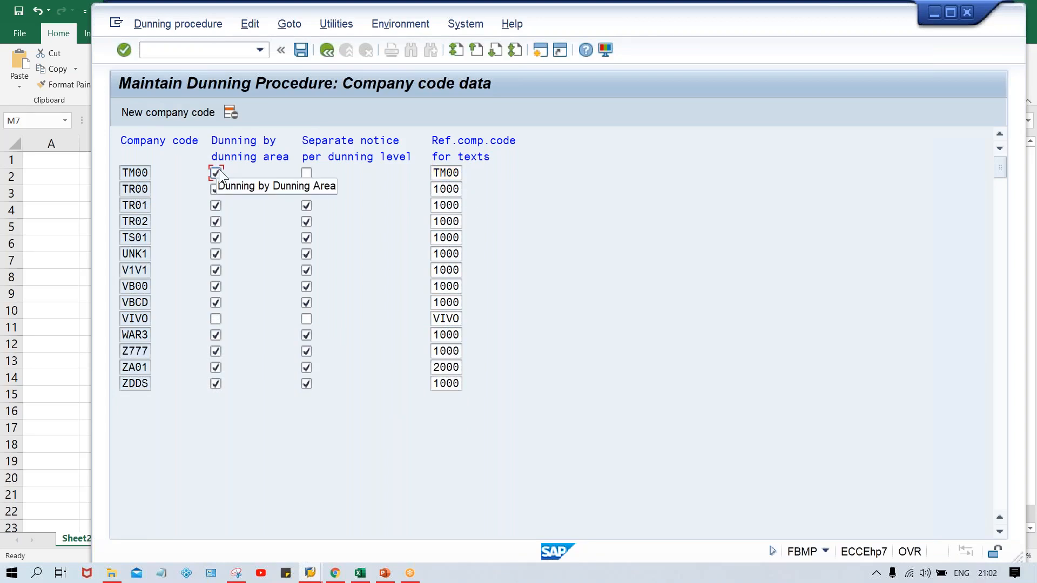
click(307, 171)
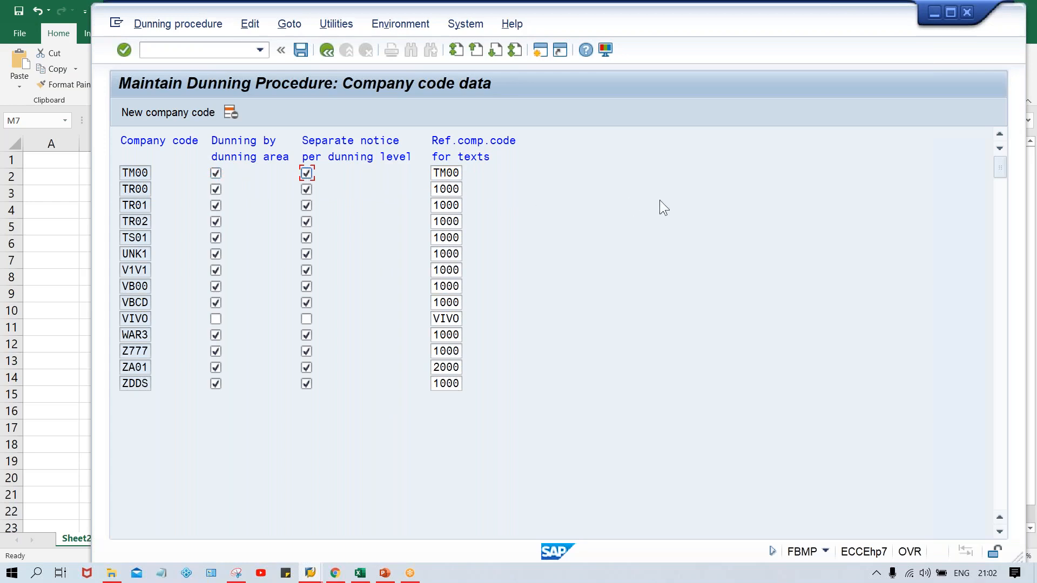
key(Return)
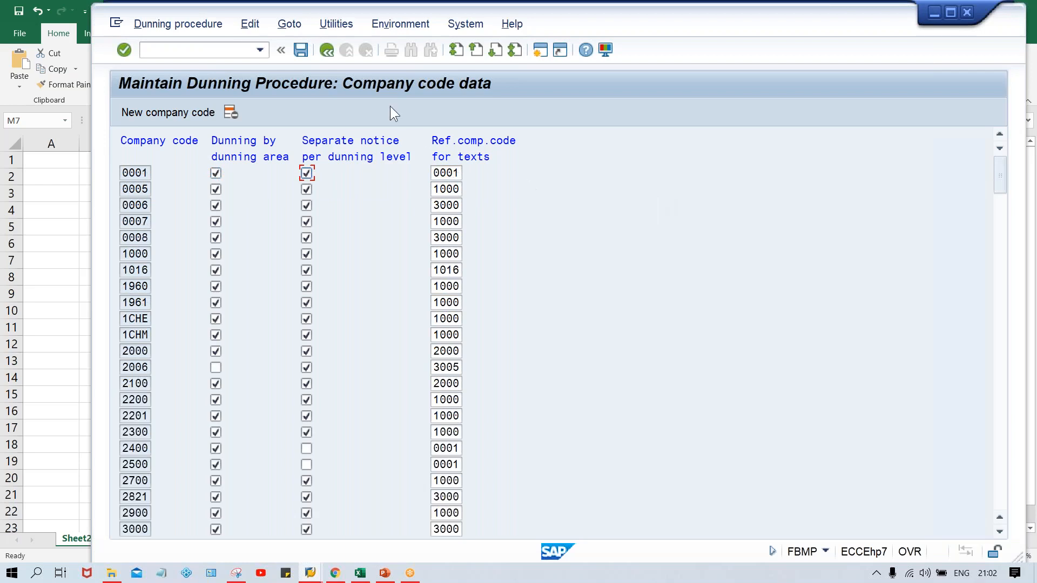
click(324, 52)
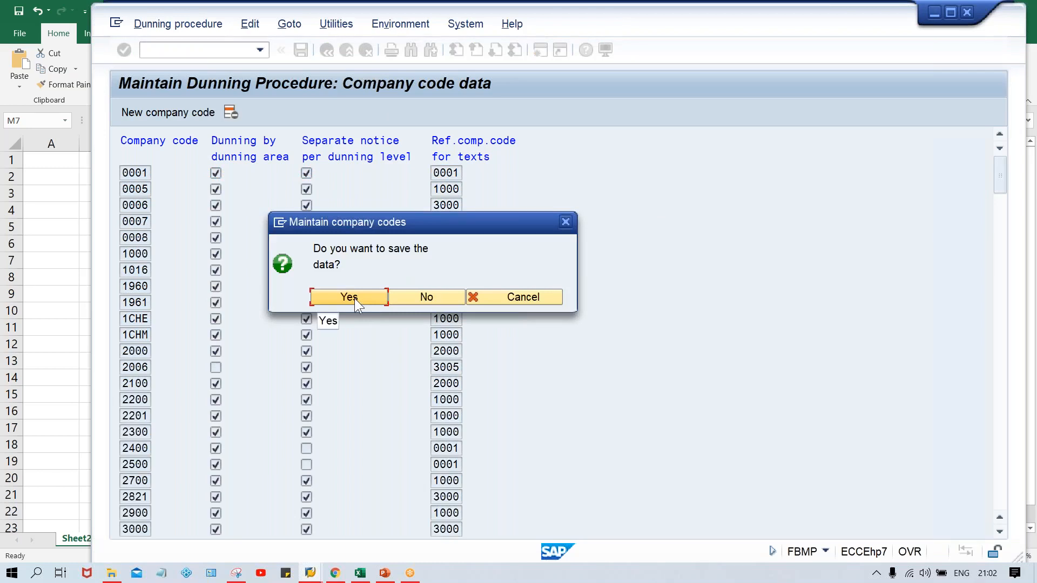
click(354, 298)
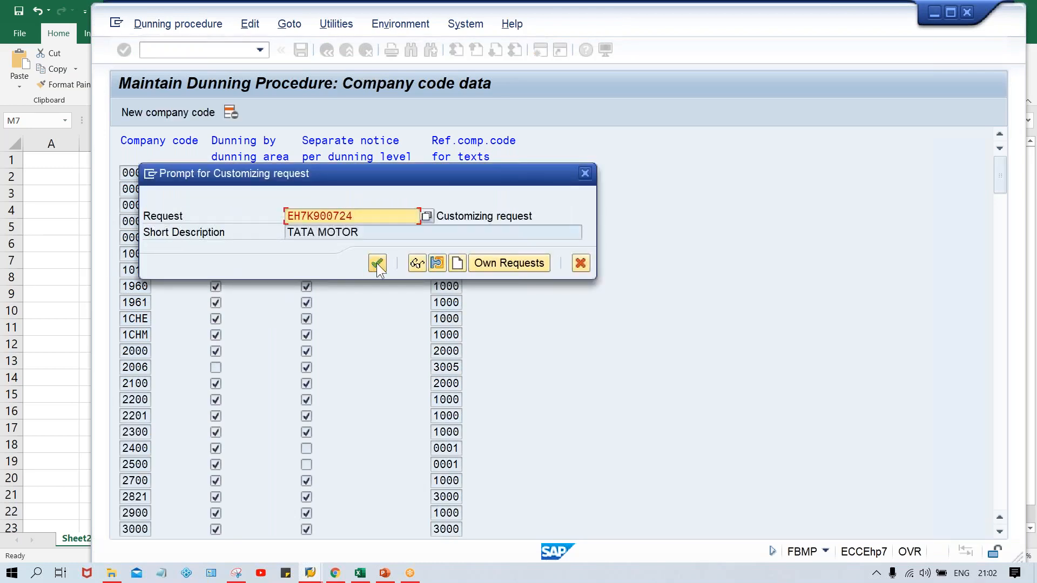
click(377, 264)
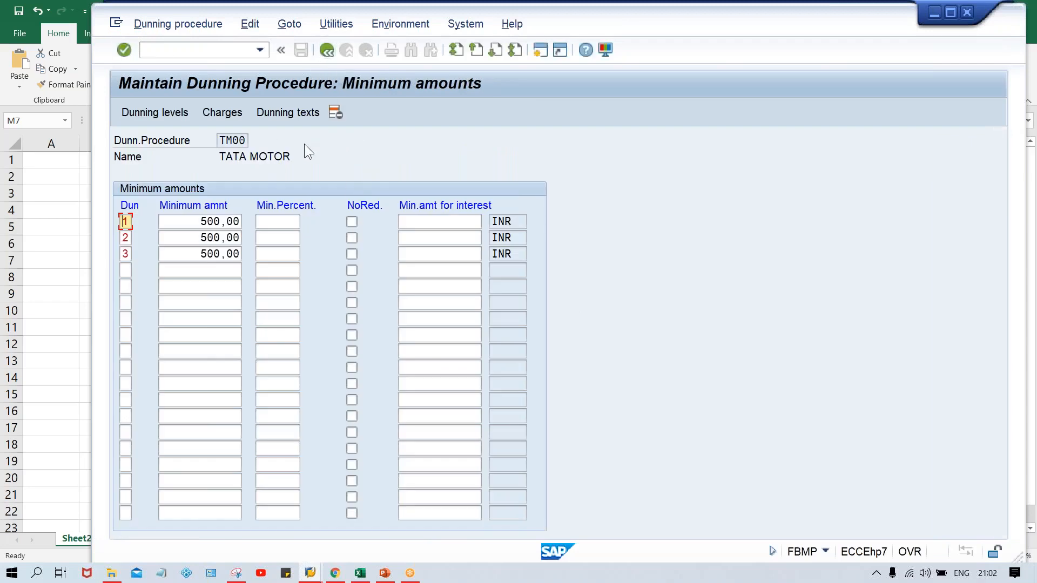
- Open the customer dunning texts for company code TM00 and enter dunning levels 1, 2 and 3 in the first three rows
click(283, 112)
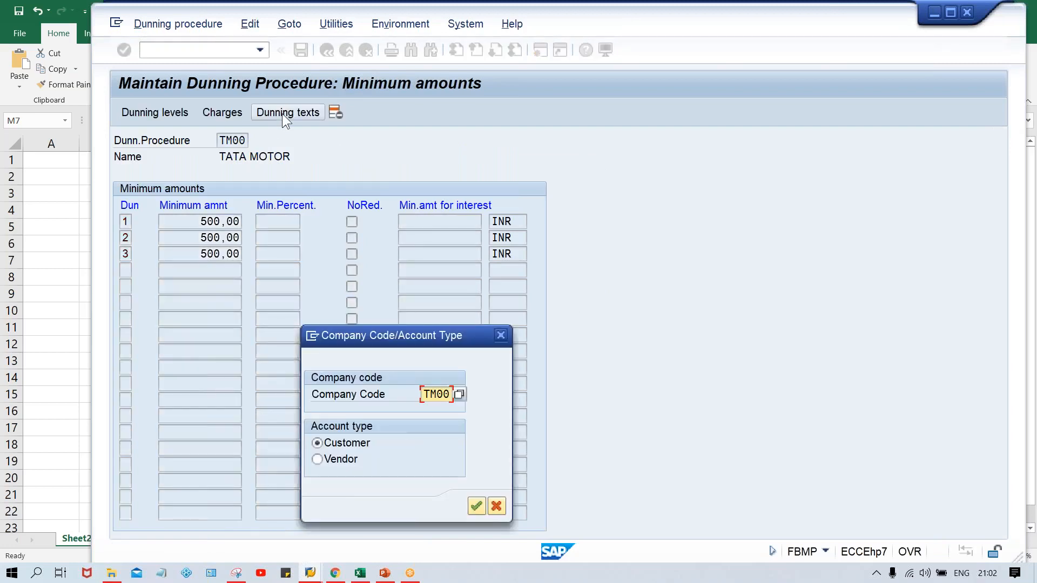
key(Return)
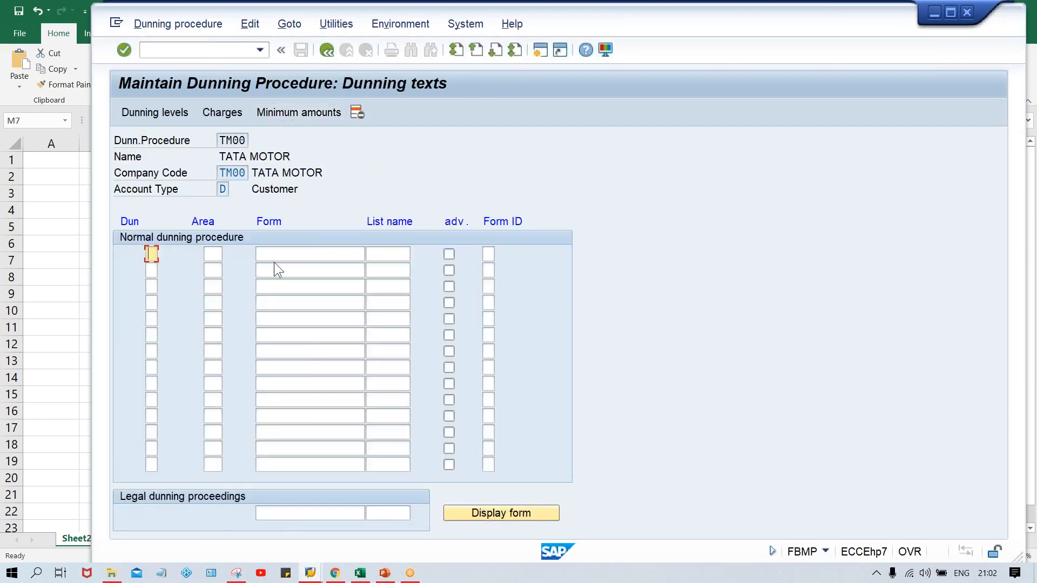
text(1)
key(Down)
text(2)
key(Down)
text(3)
click(302, 254)
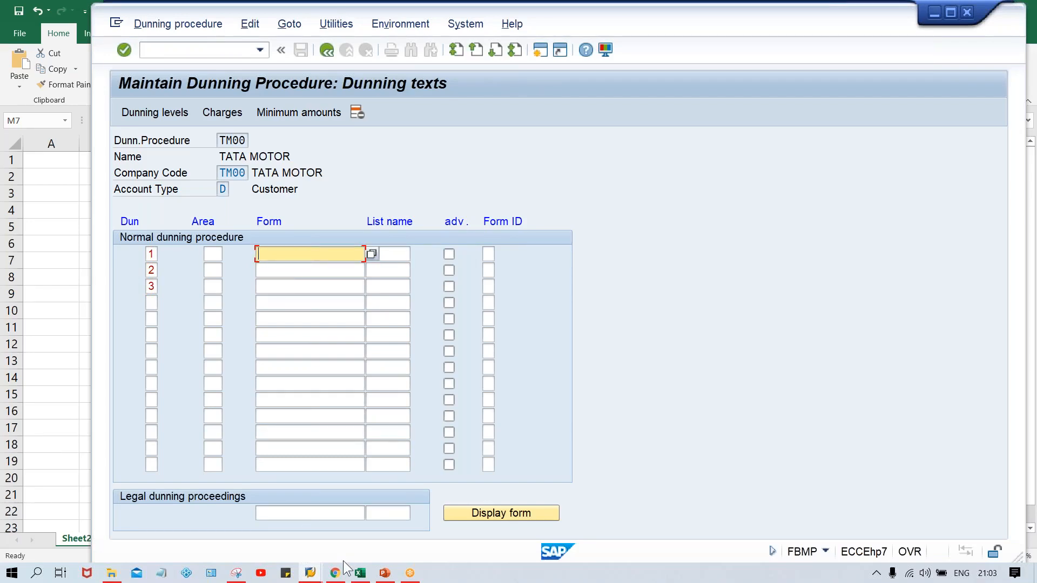
click(359, 574)
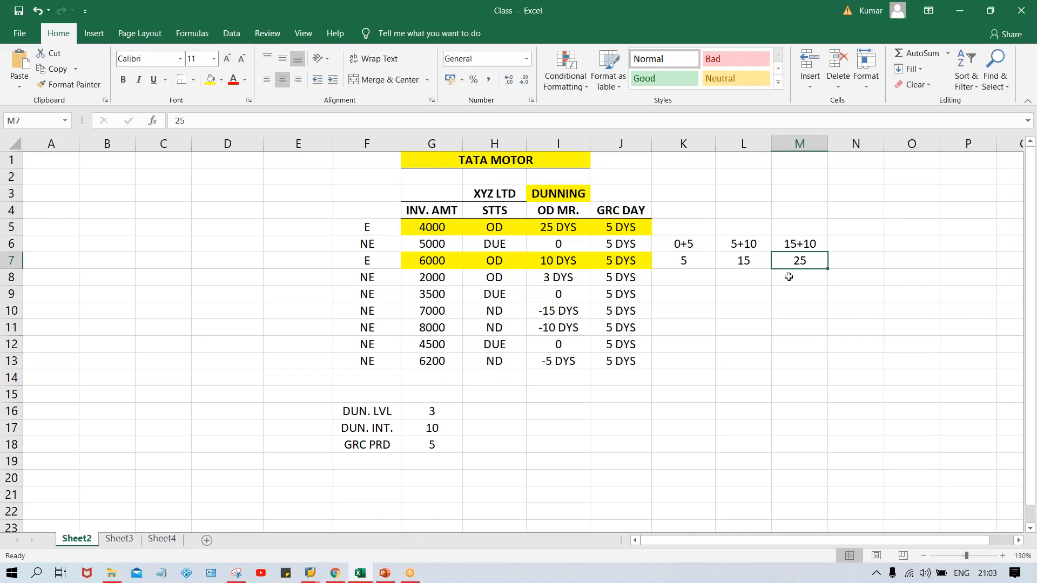
click(788, 276)
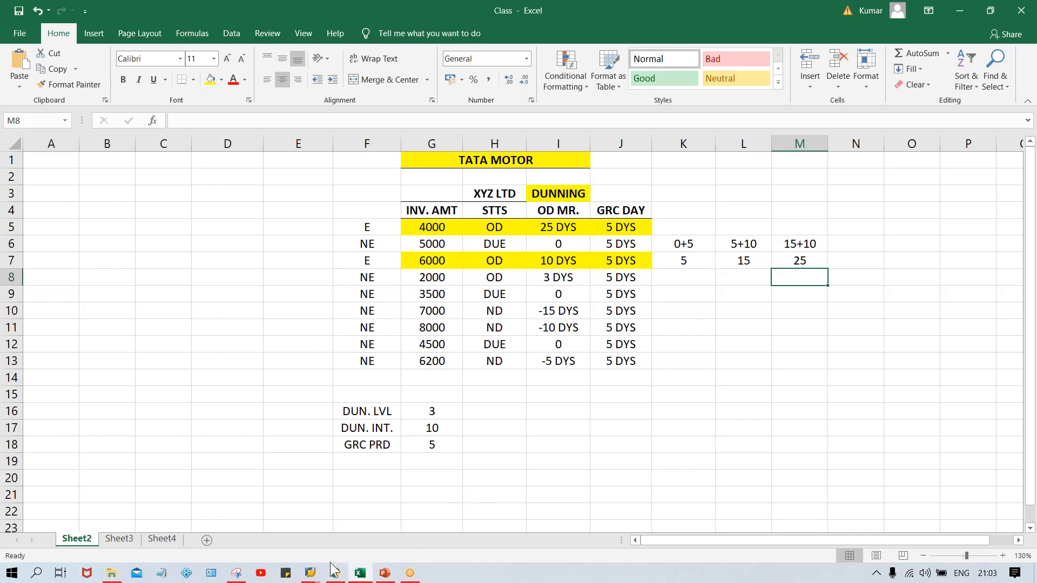
click(310, 573)
click(374, 526)
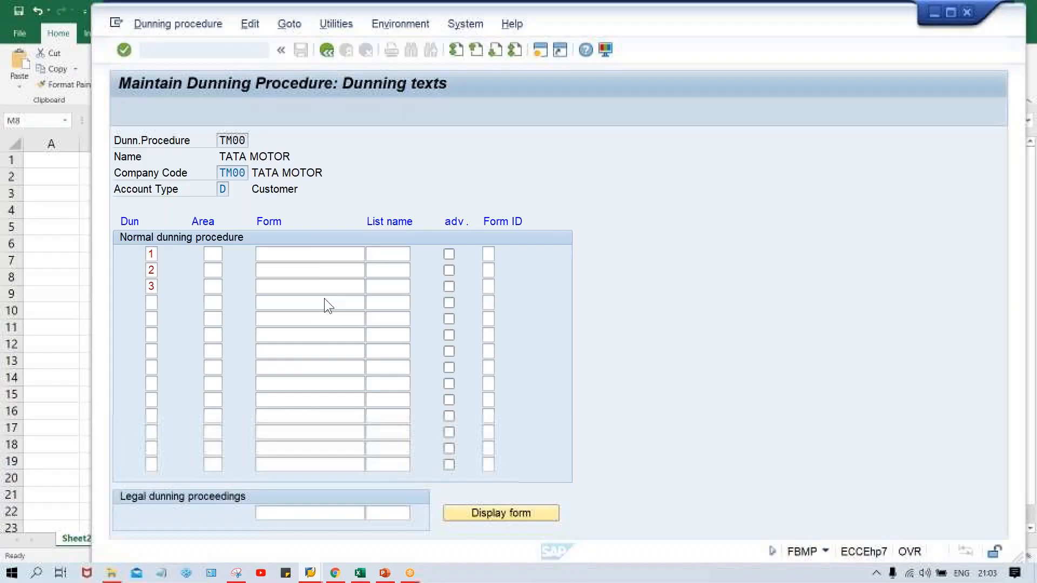
click(317, 252)
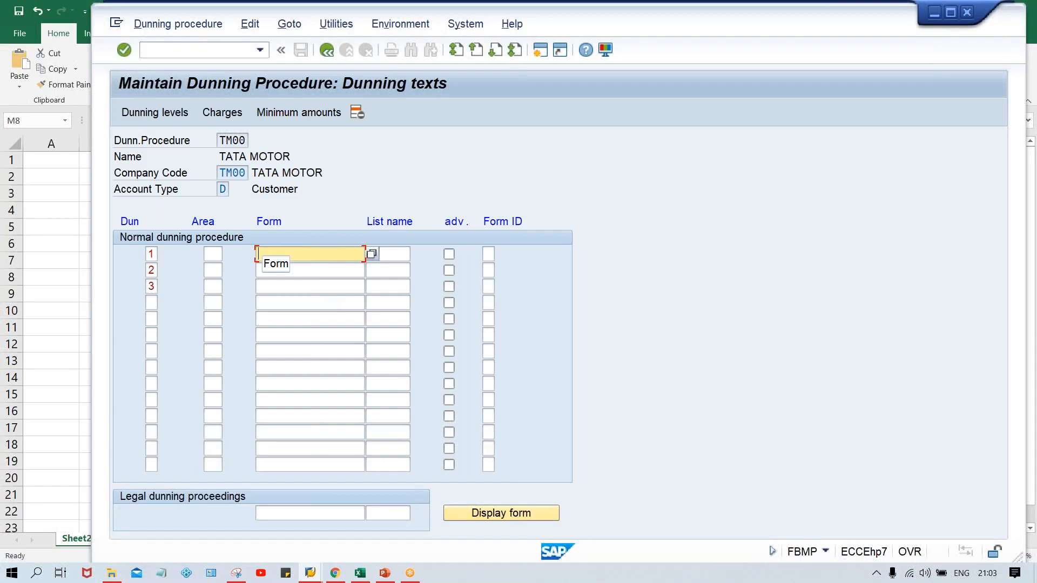
- Switch to the Excel workbook and enter ABAP in cell E5 of Sheet2
click(360, 573)
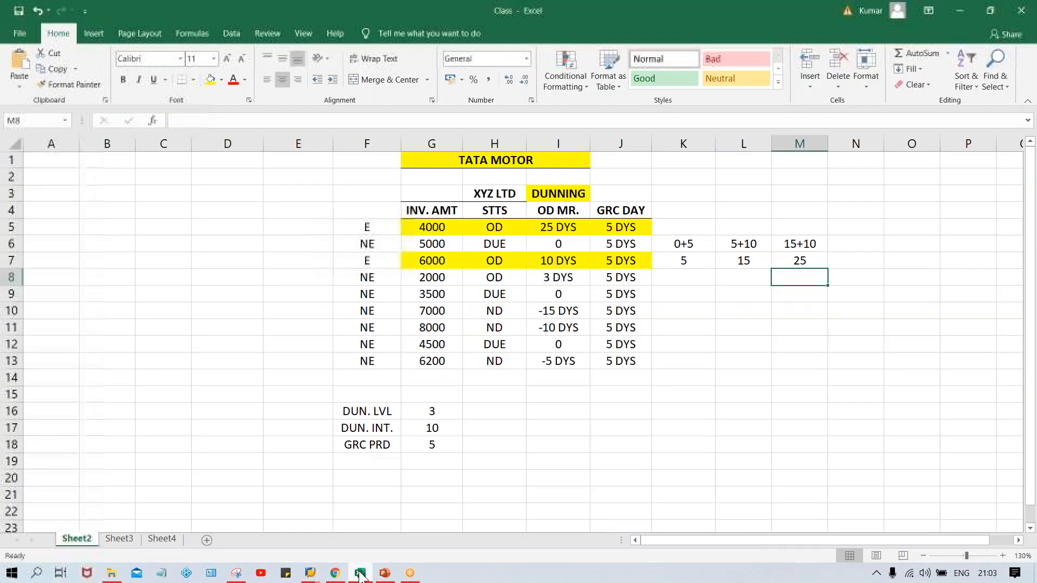
click(284, 230)
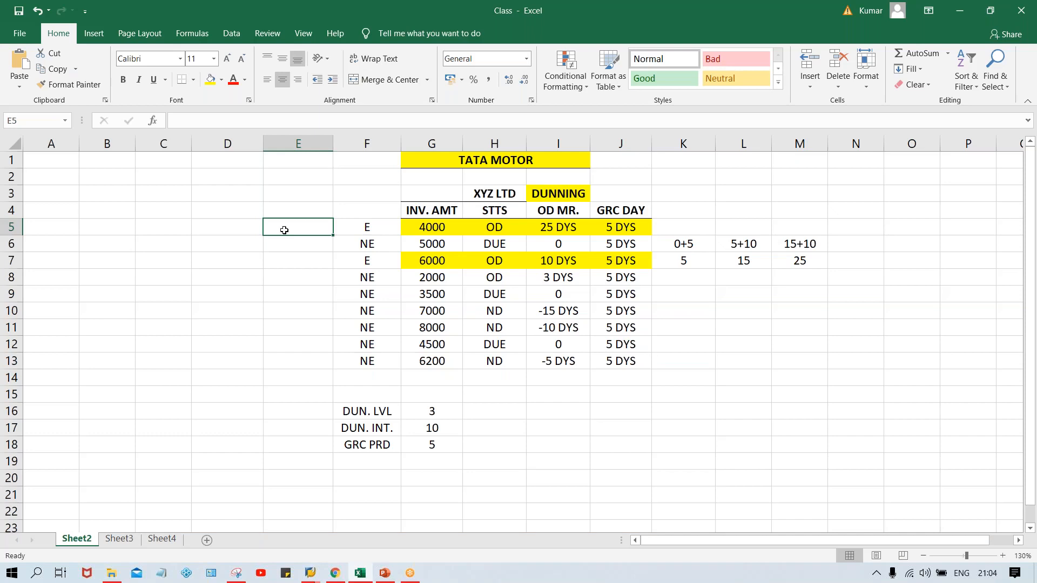
text(A)
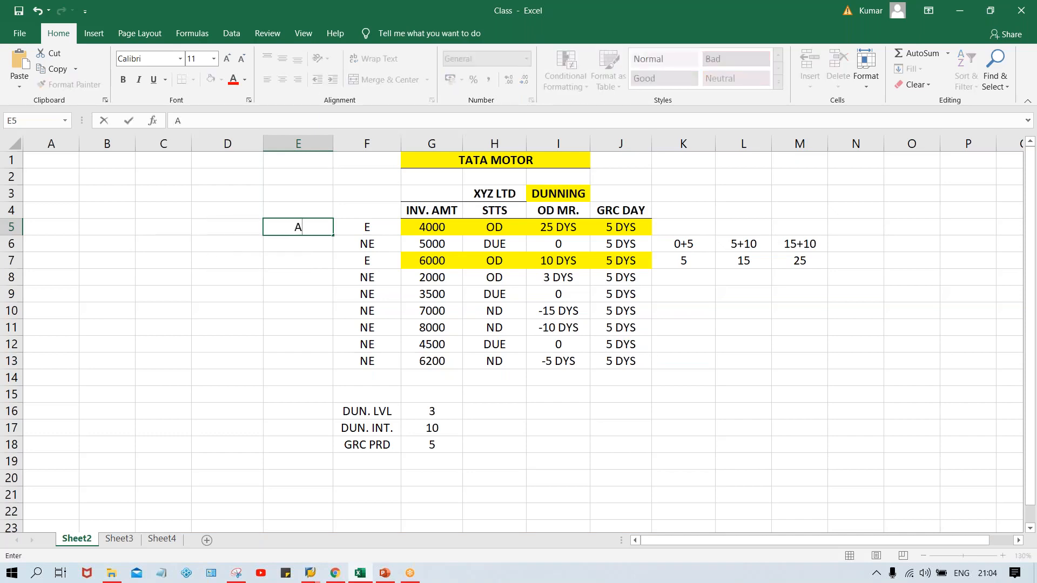
text(BAP)
key(Return)
click(310, 225)
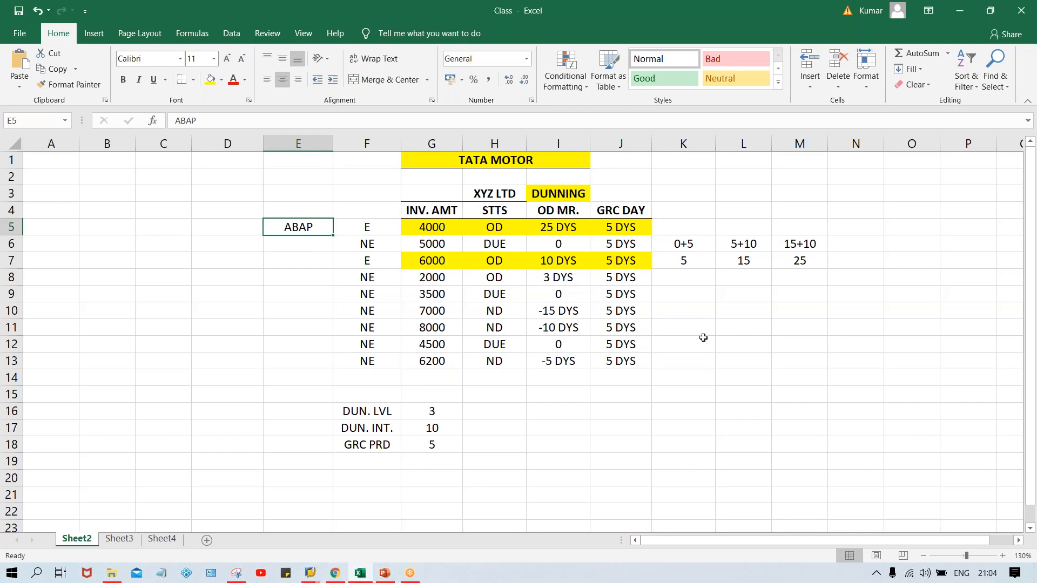
- Apply thick outside borders to the range K8:O20 to frame a form layout
click(692, 280)
drag(713, 295, 900, 478)
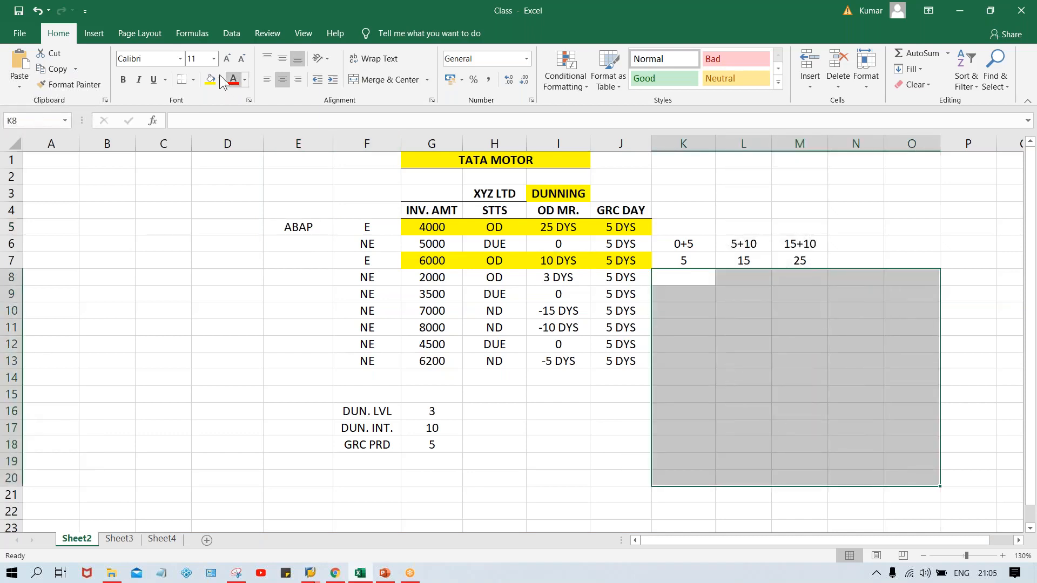
click(192, 78)
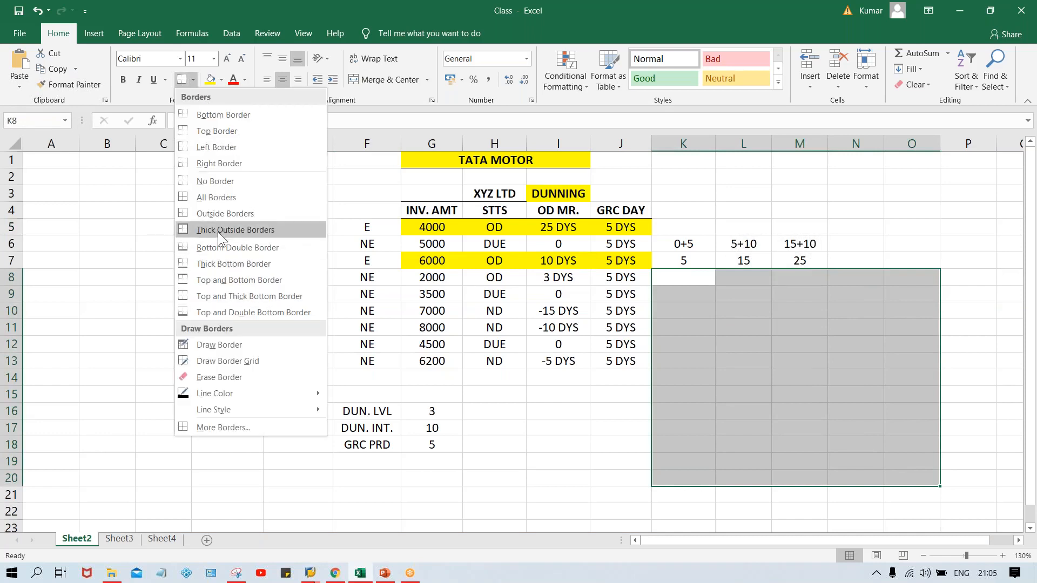
click(218, 231)
click(787, 379)
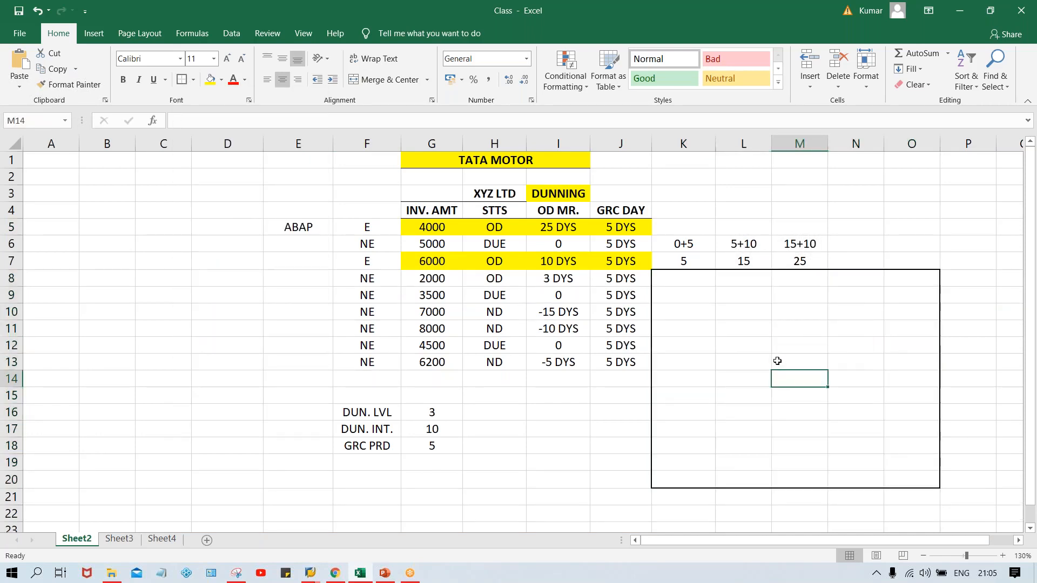
- Apply thick outside borders separately to N8:O10, N11:O11, N12:O12 and N13:O13 inside the form frame
drag(857, 281, 899, 308)
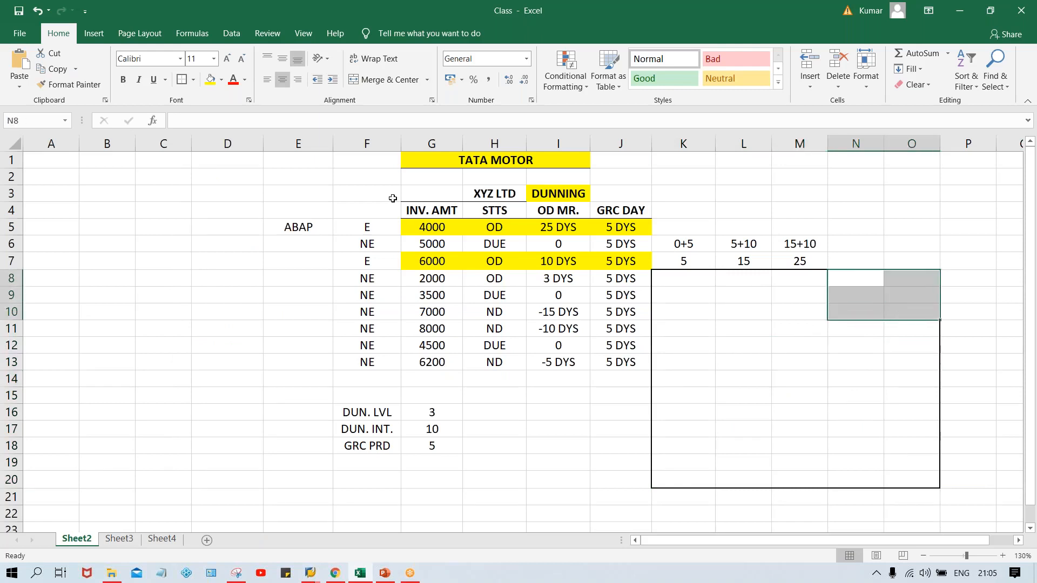
click(182, 80)
drag(875, 325, 912, 329)
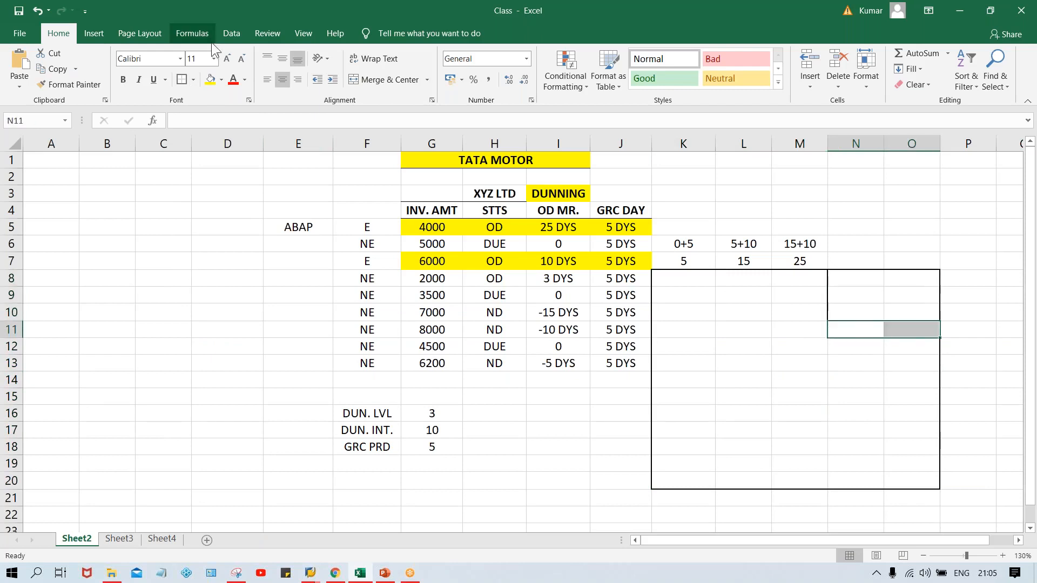
click(182, 80)
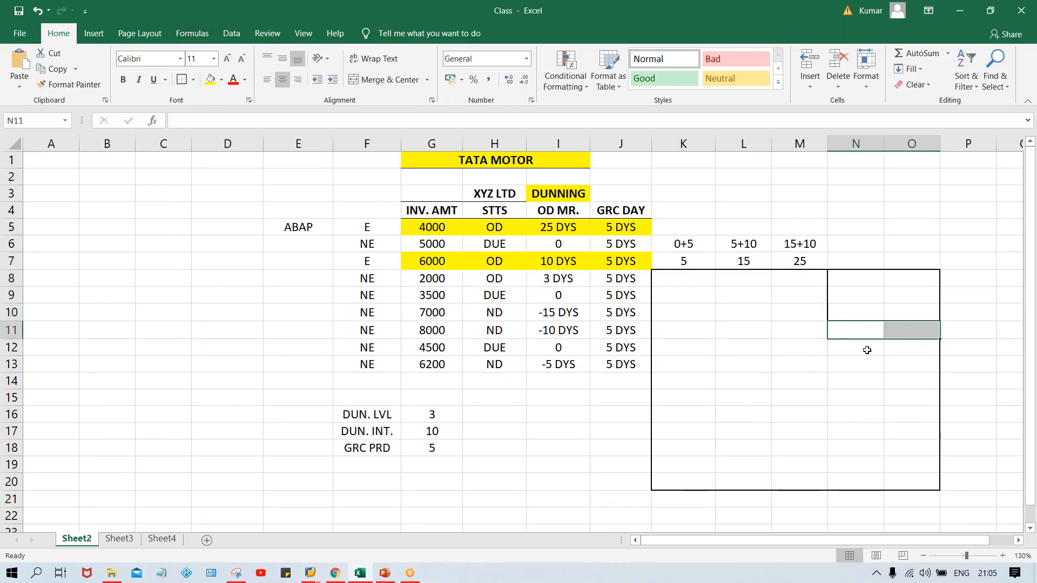
drag(864, 347, 909, 348)
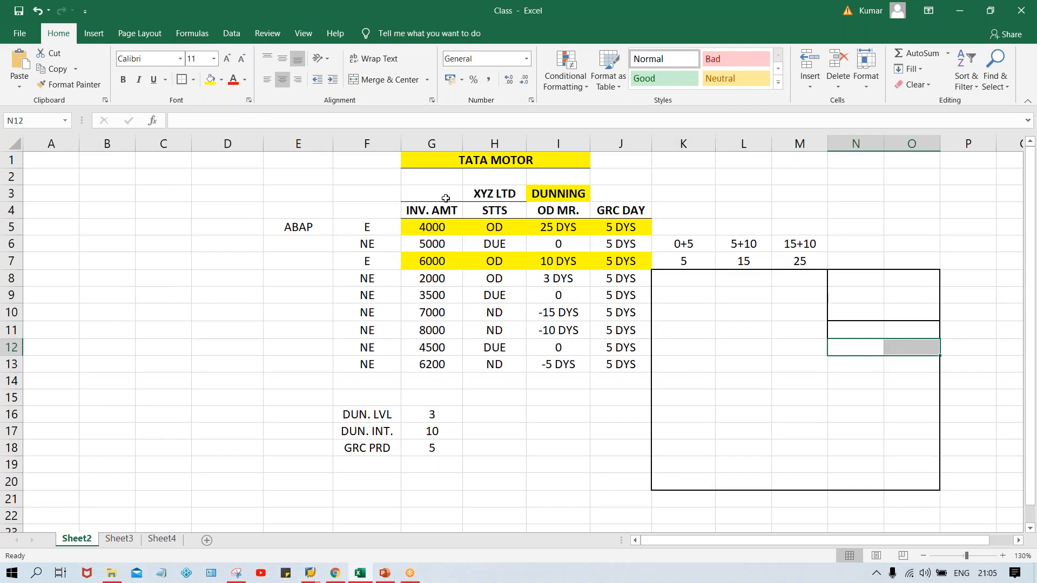
click(177, 80)
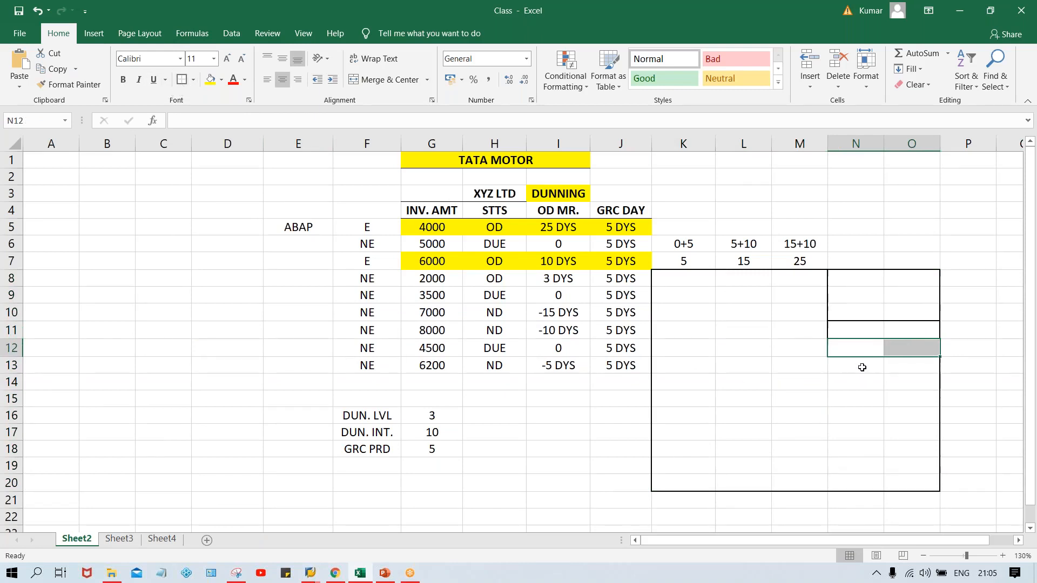
drag(862, 367, 909, 366)
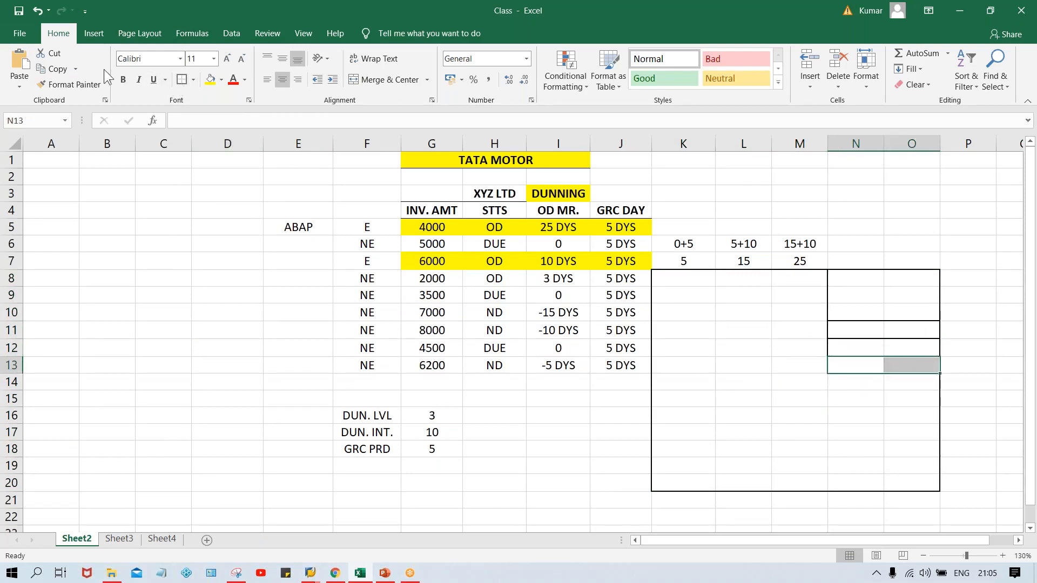
click(179, 82)
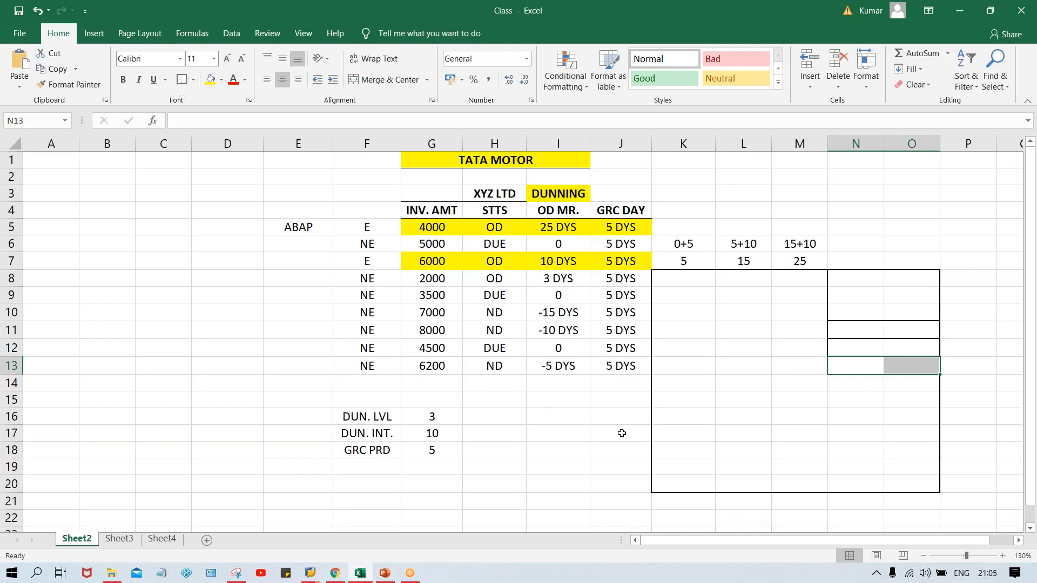
- Apply thick outside borders to K19:O20 as the footer block of the form frame
drag(664, 464, 918, 484)
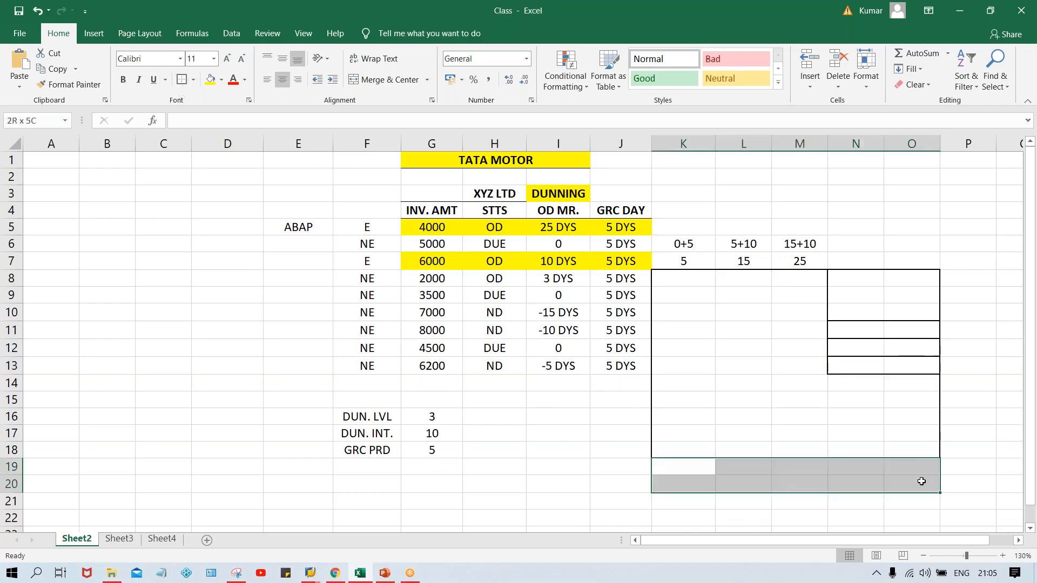
click(181, 82)
click(866, 406)
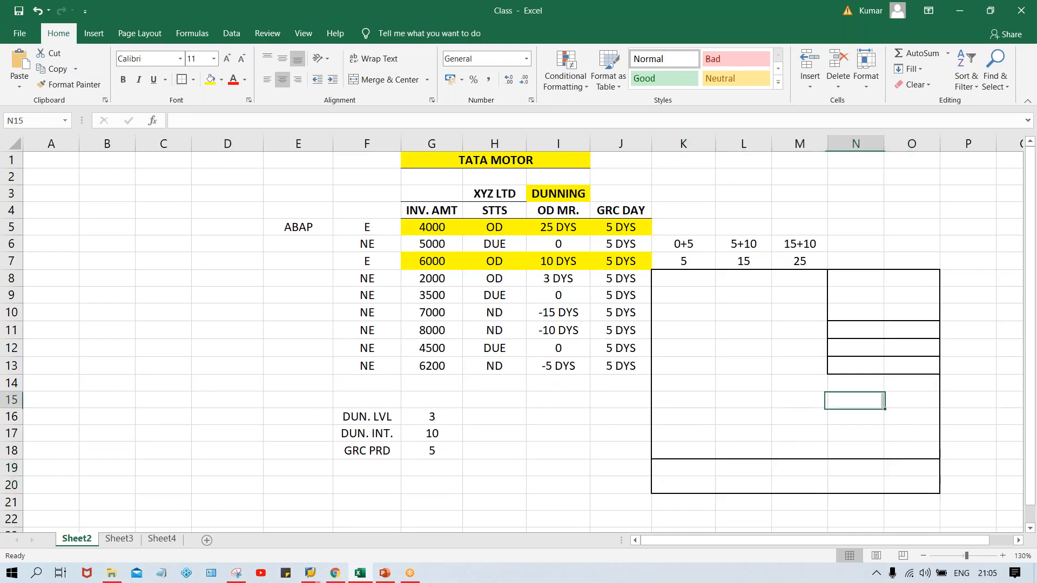
- Apply a thick outside border to K10:L10 inside the form frame
click(710, 303)
drag(710, 303, 726, 306)
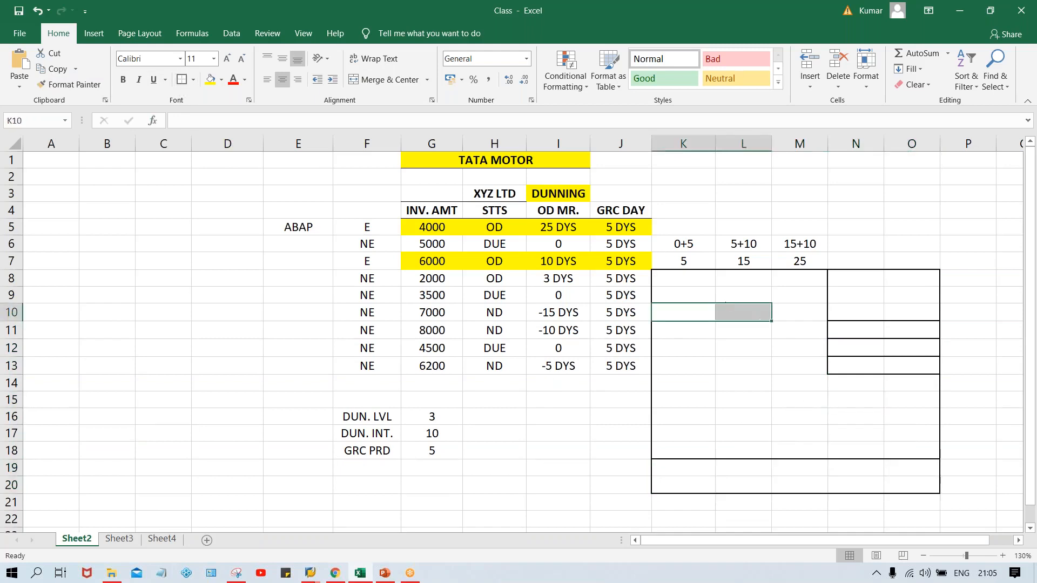
click(180, 77)
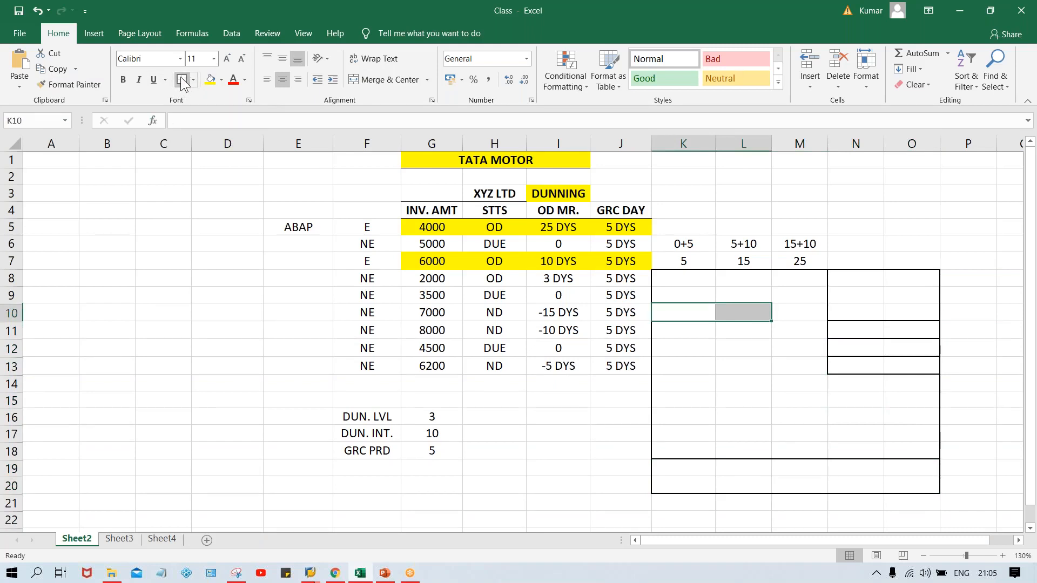
click(735, 335)
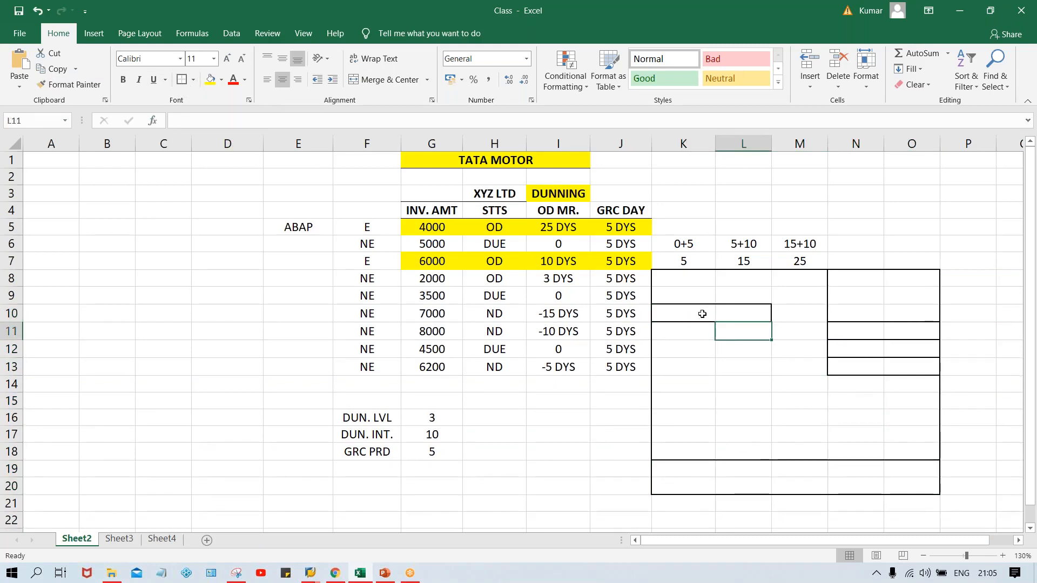
- Examine the bordered K10:L10 field and the boxes in N10:N13 of the form layout
click(706, 315)
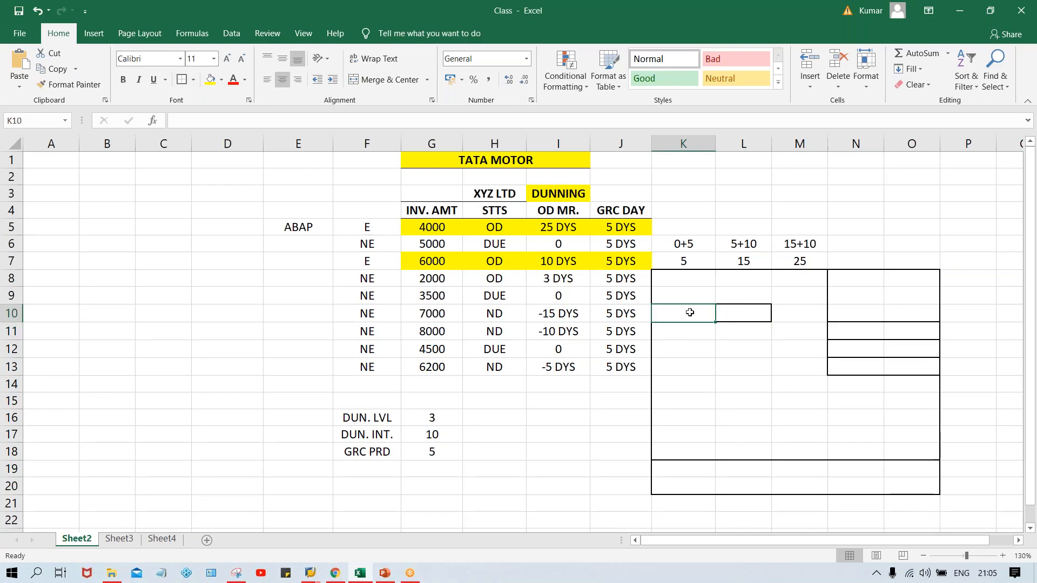
drag(690, 312, 739, 313)
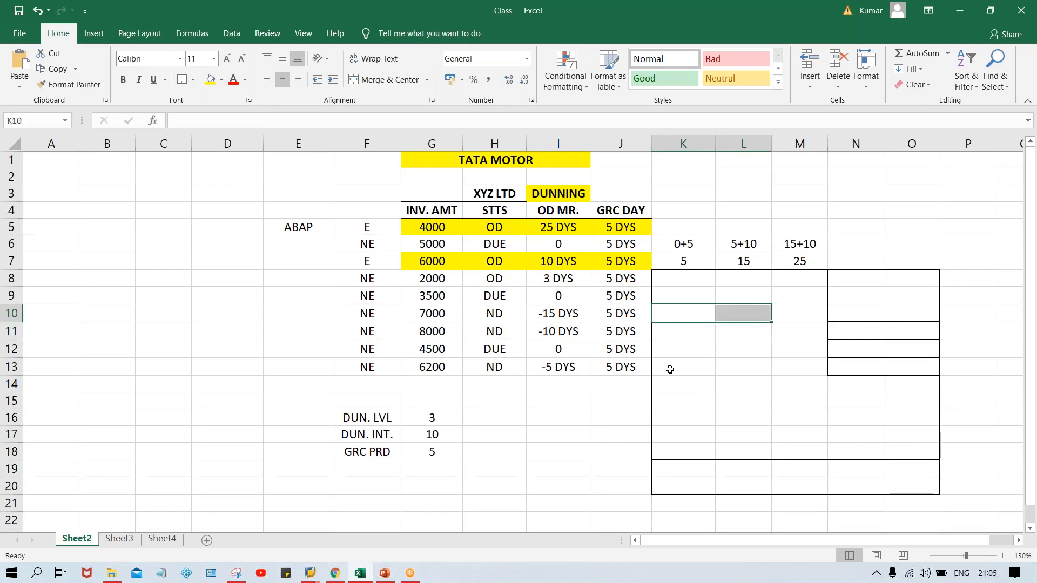
click(713, 354)
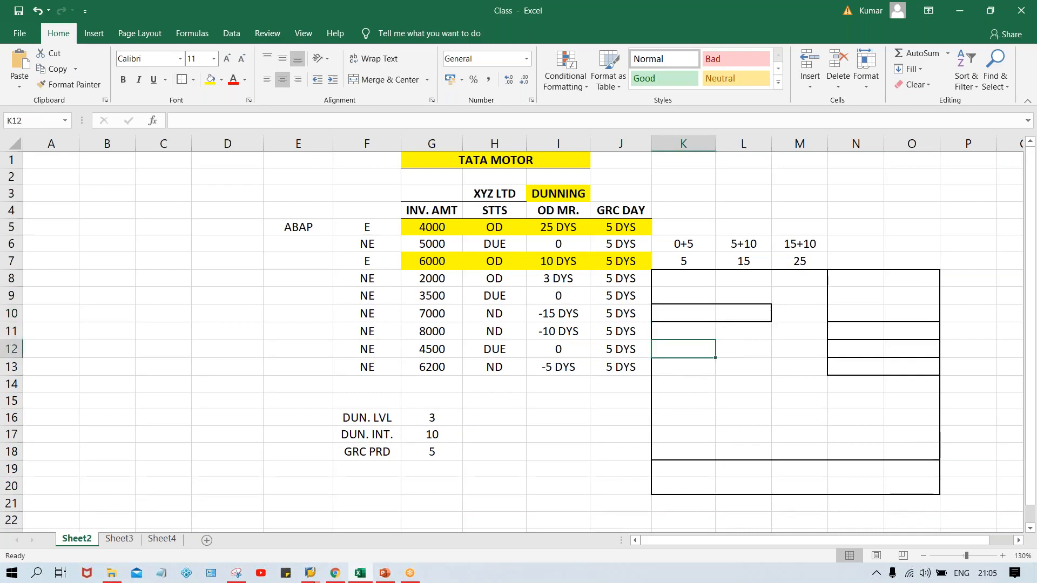
click(879, 312)
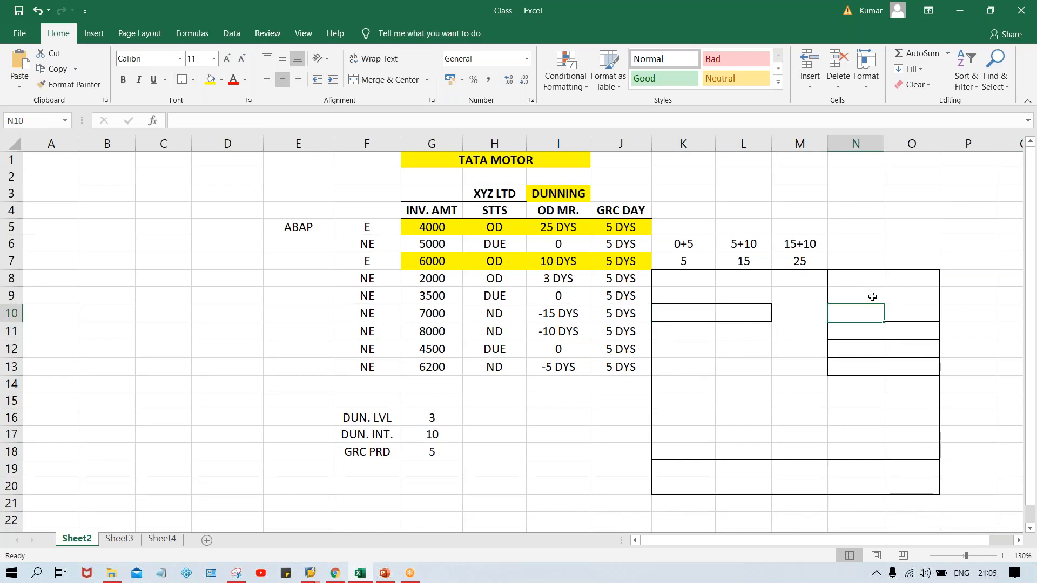
click(865, 330)
click(865, 348)
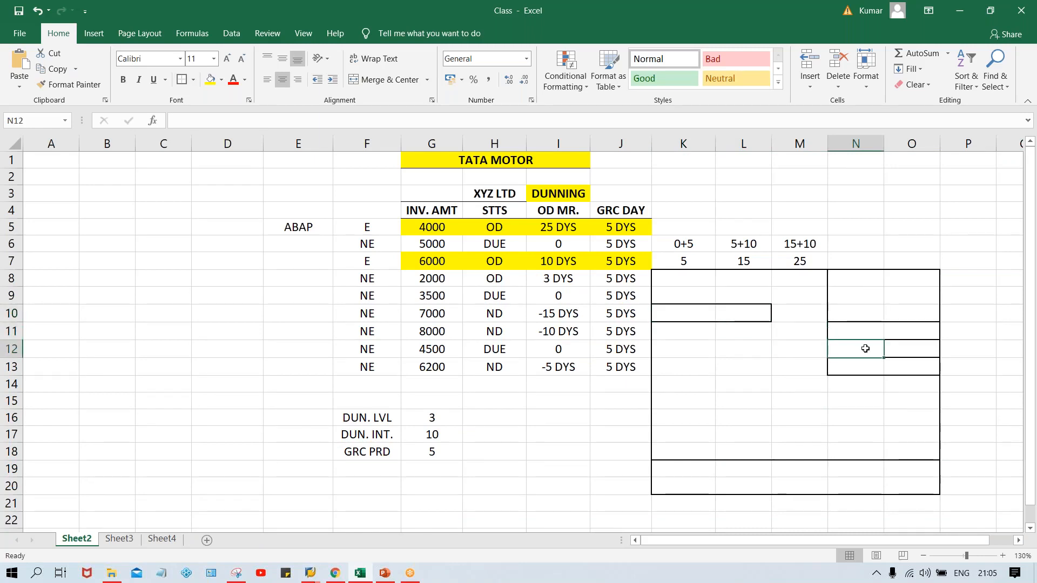
click(859, 369)
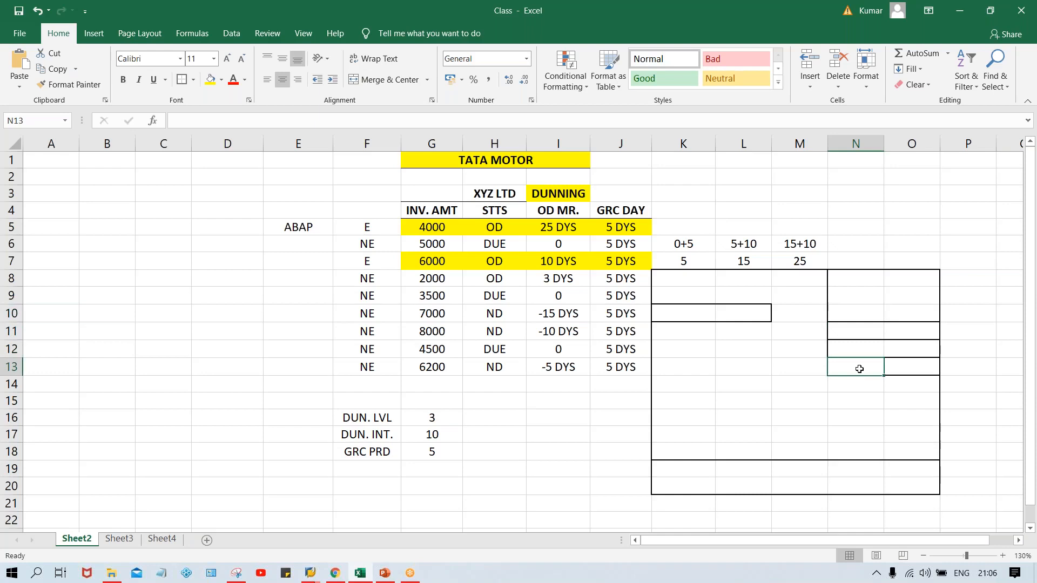
click(697, 308)
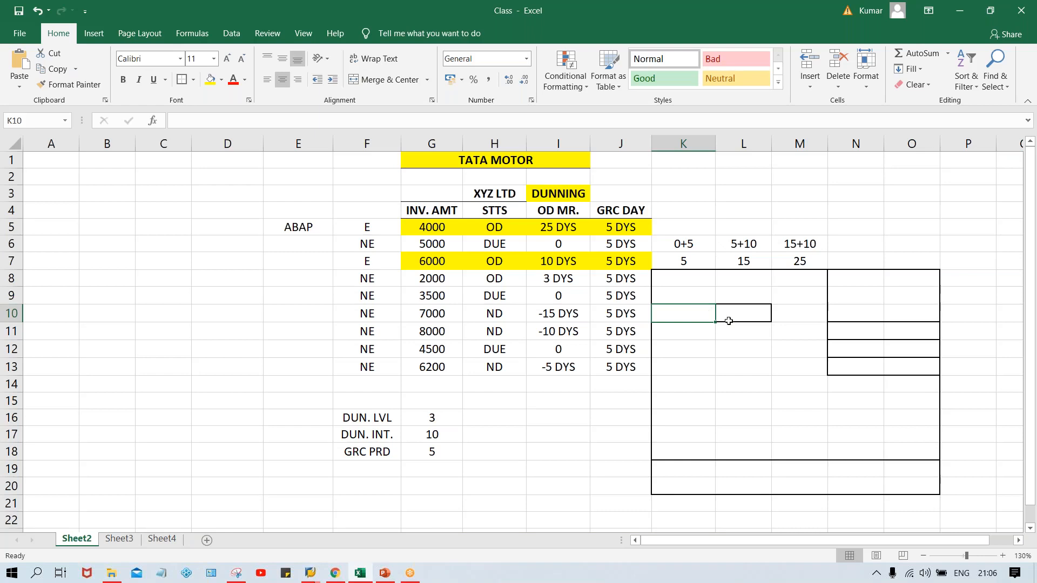
click(761, 359)
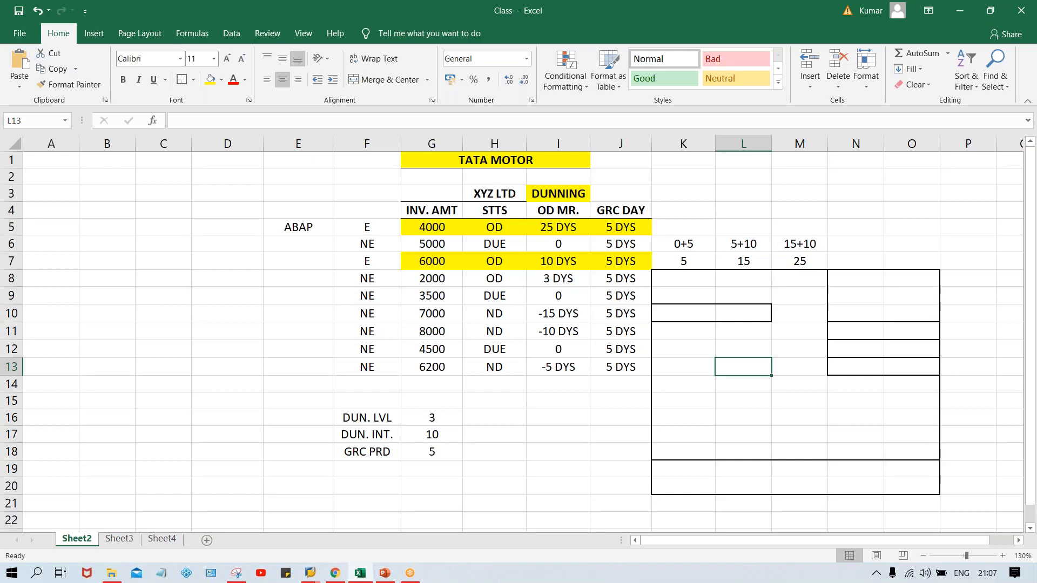
- Merge and center K14:O14 and enter the text "Dear customer, this to notify....." in it
drag(667, 380, 912, 386)
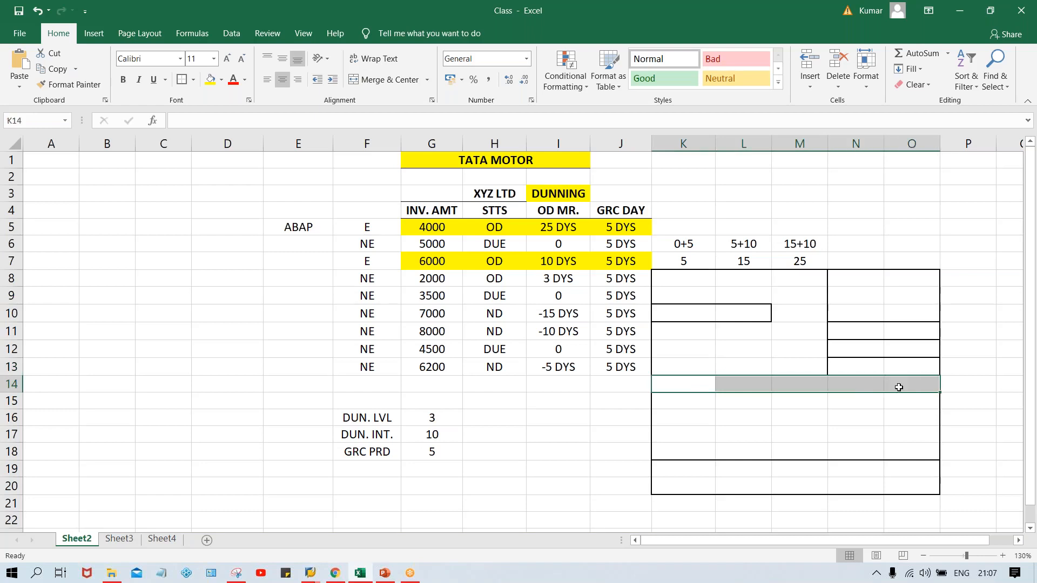
click(397, 79)
key(Caps_Lock)
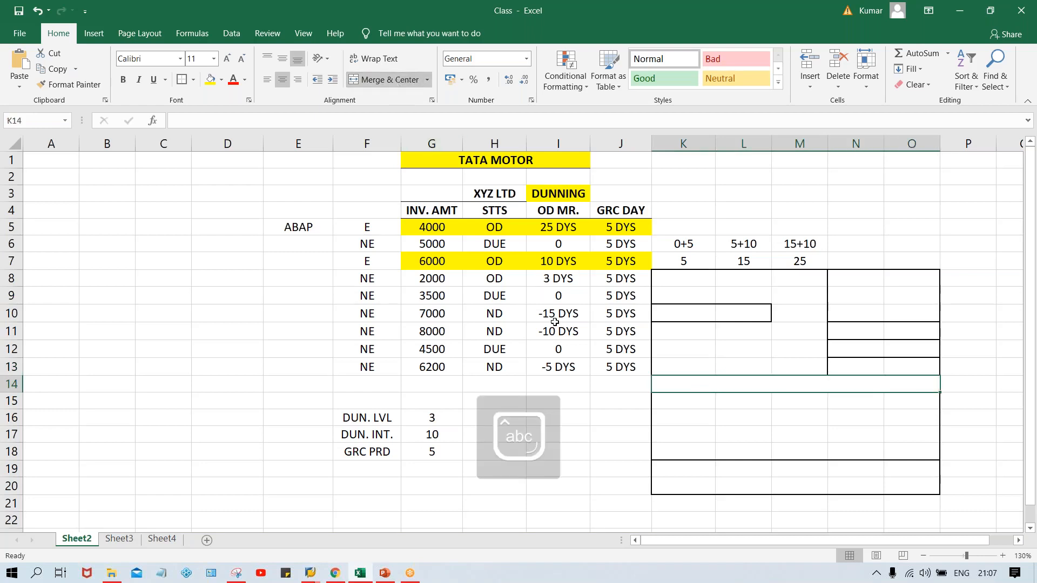
text(Dear)
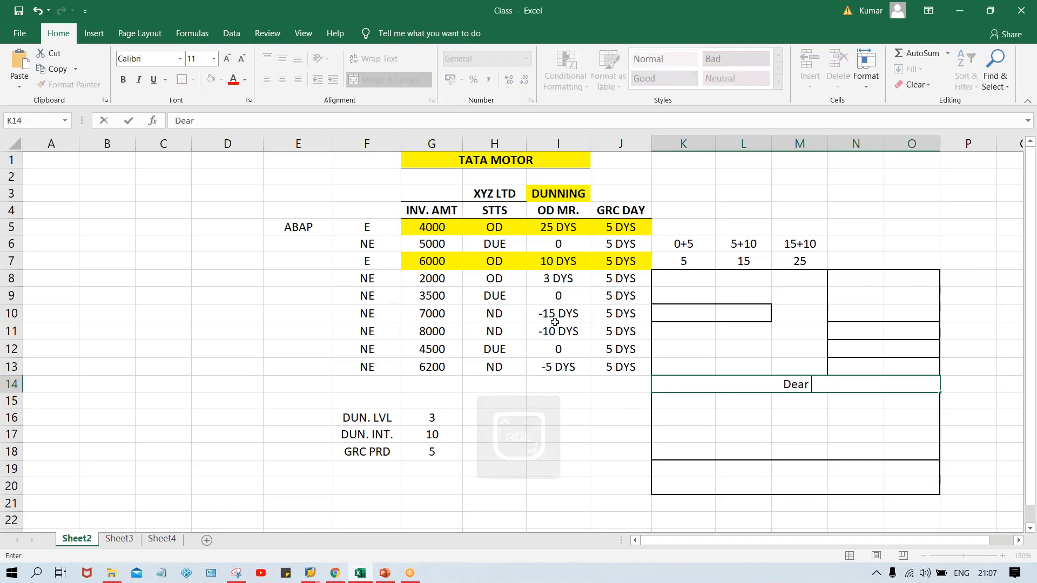
text( customer)
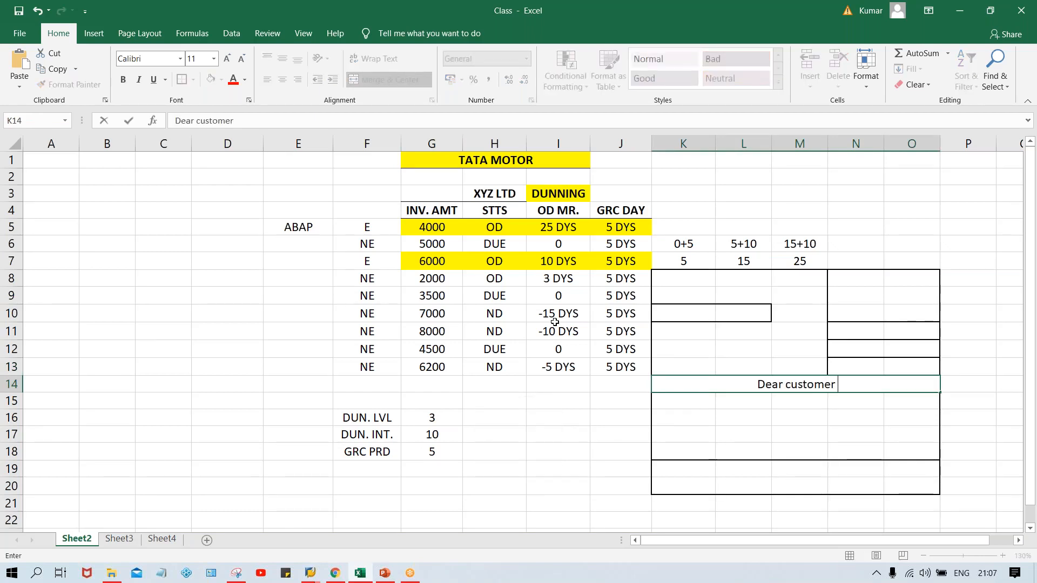
text(, this to)
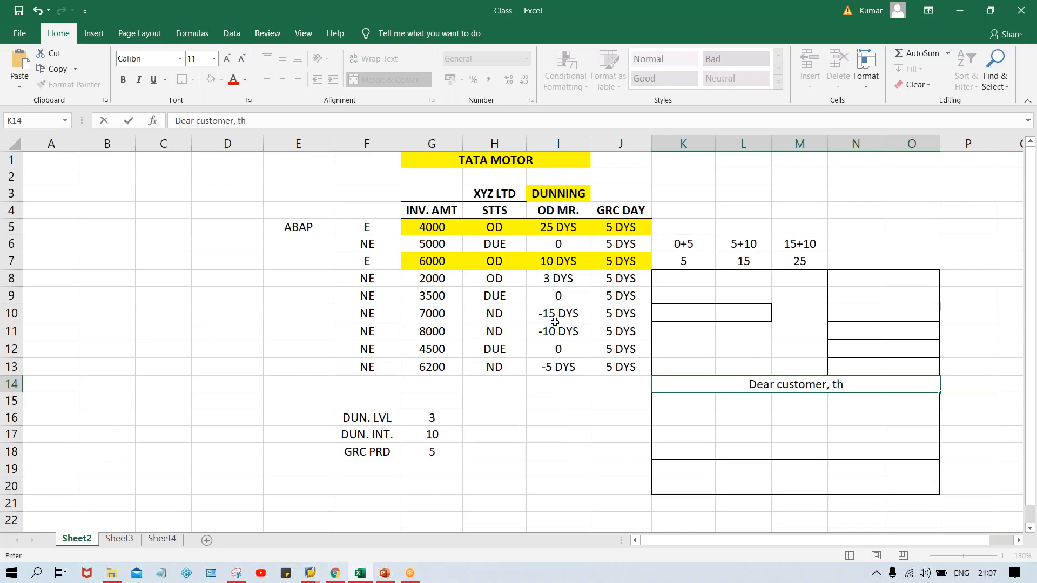
key(BackSpace)
key(BackSpace)
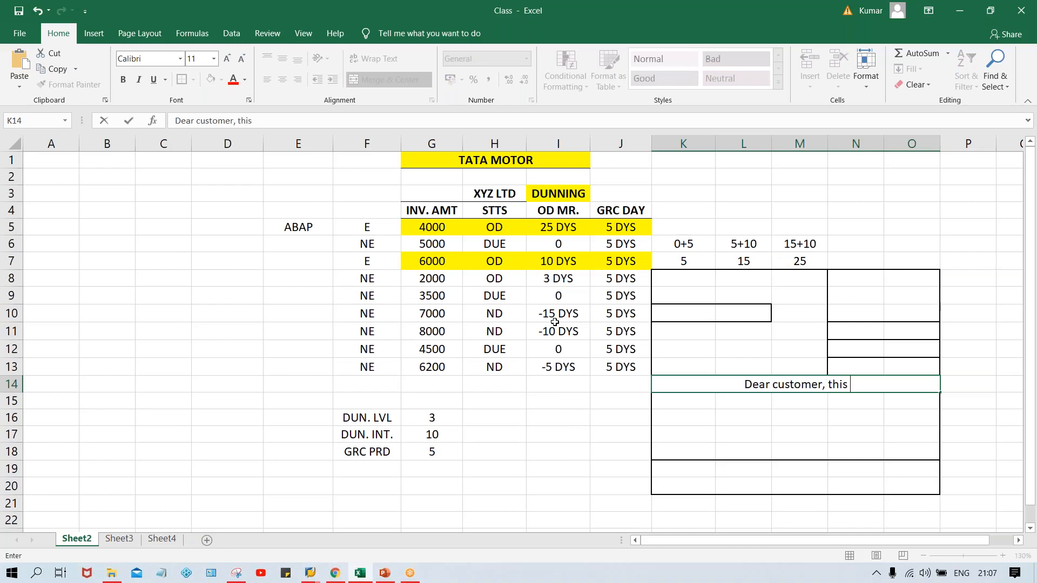
text(to noto)
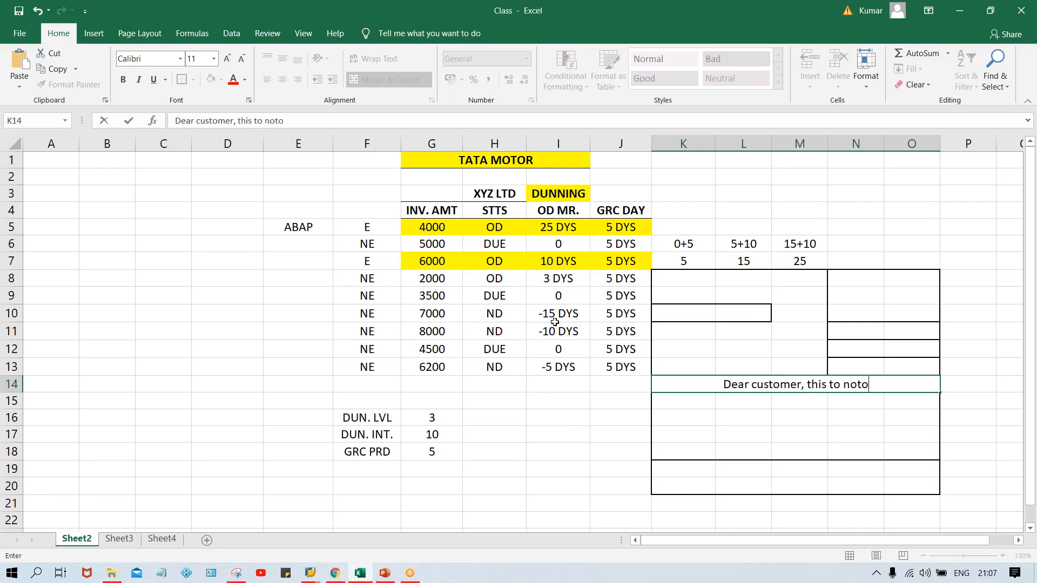
key(BackSpace)
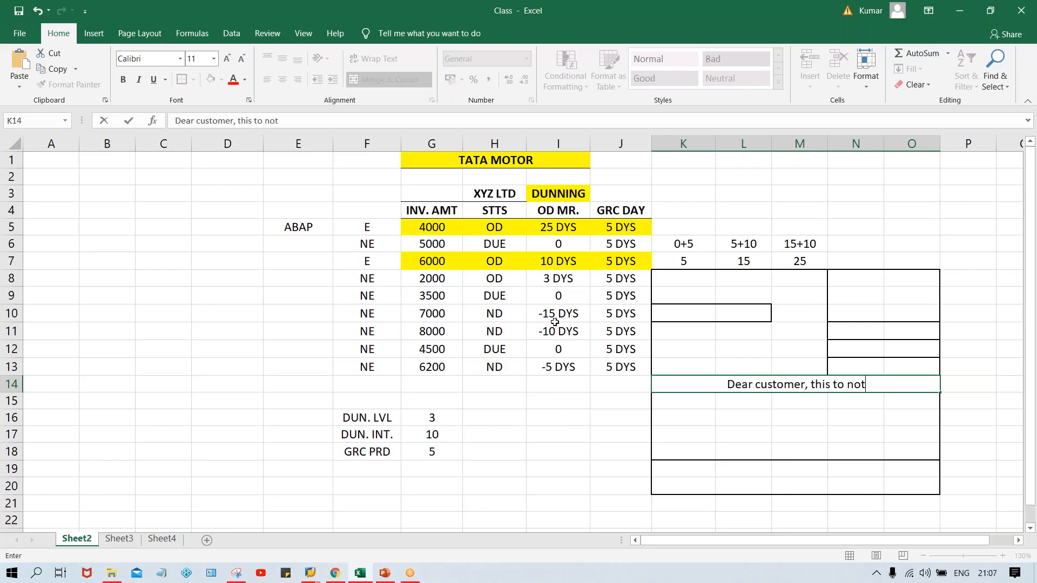
text(ify)
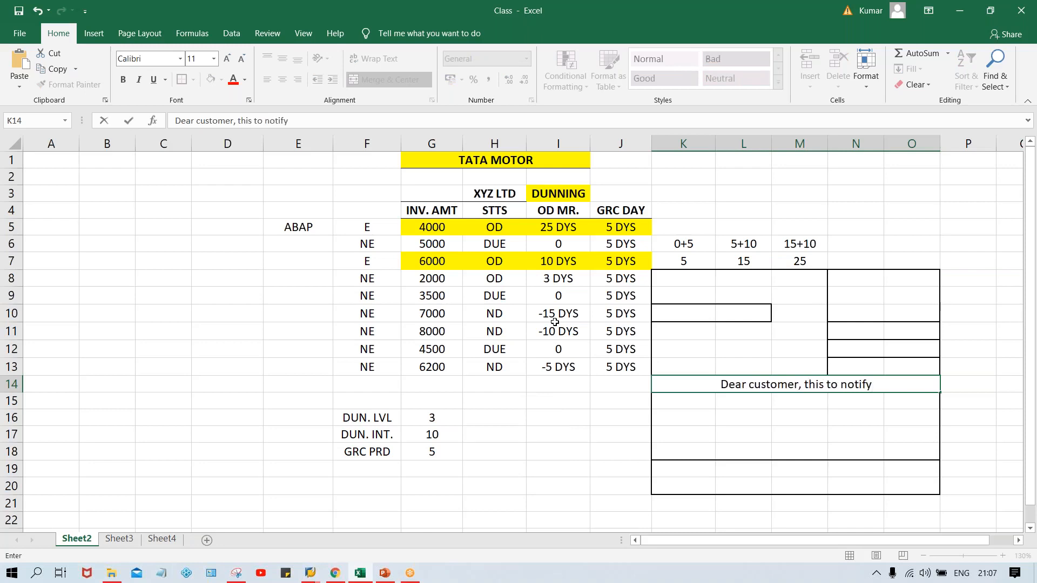
text(.....)
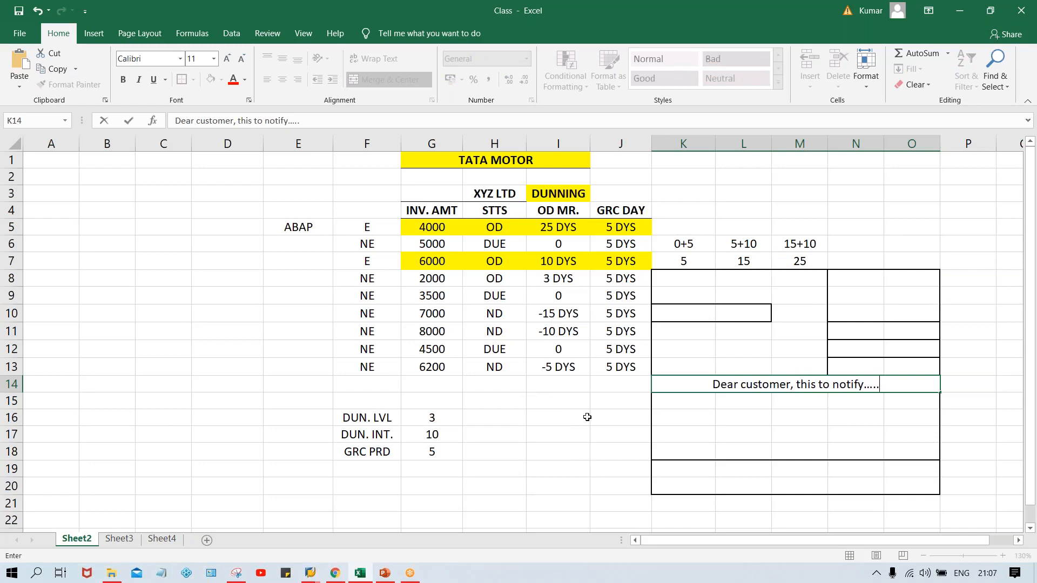
click(682, 429)
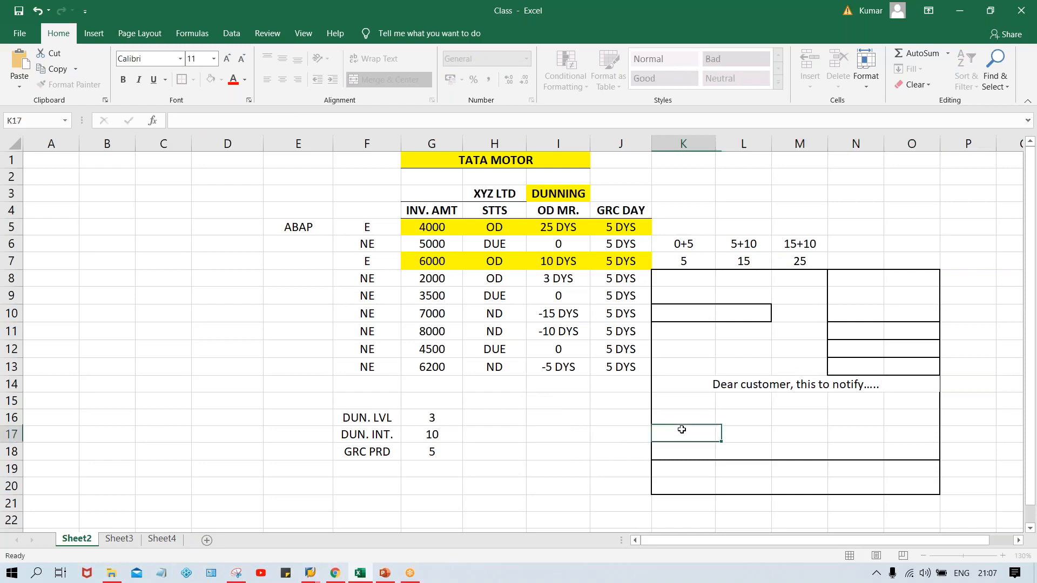
- Review the letter text in K14, the ABAP entry in E5, the K10:L10 field and row 15 of the form
click(719, 387)
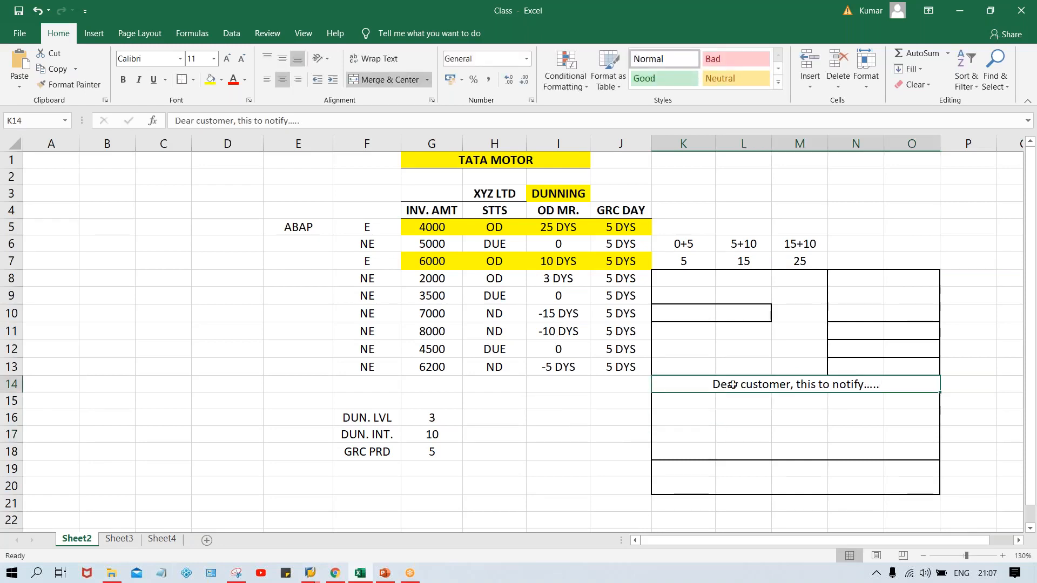
double_click(902, 386)
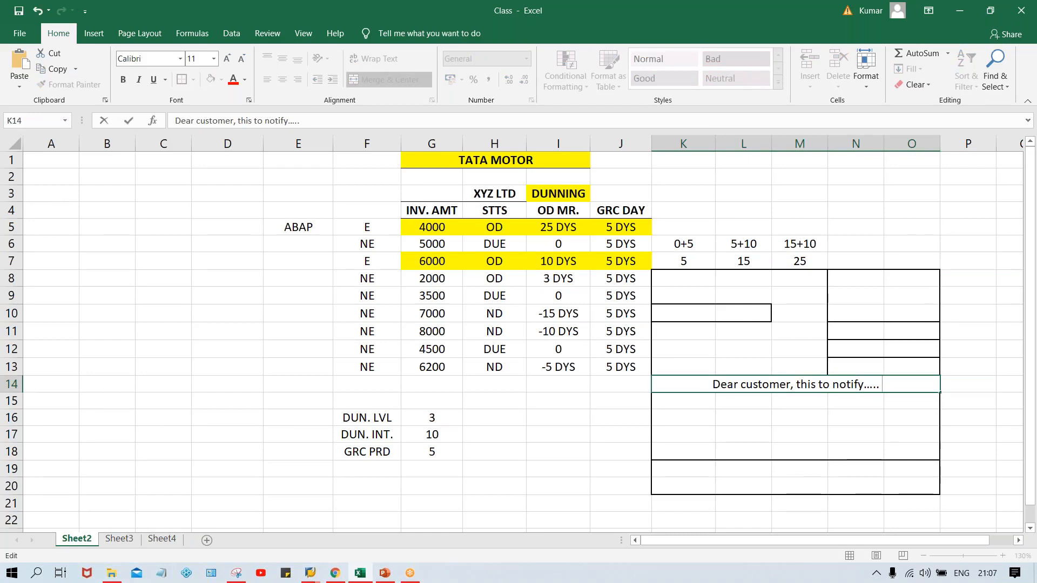
click(718, 406)
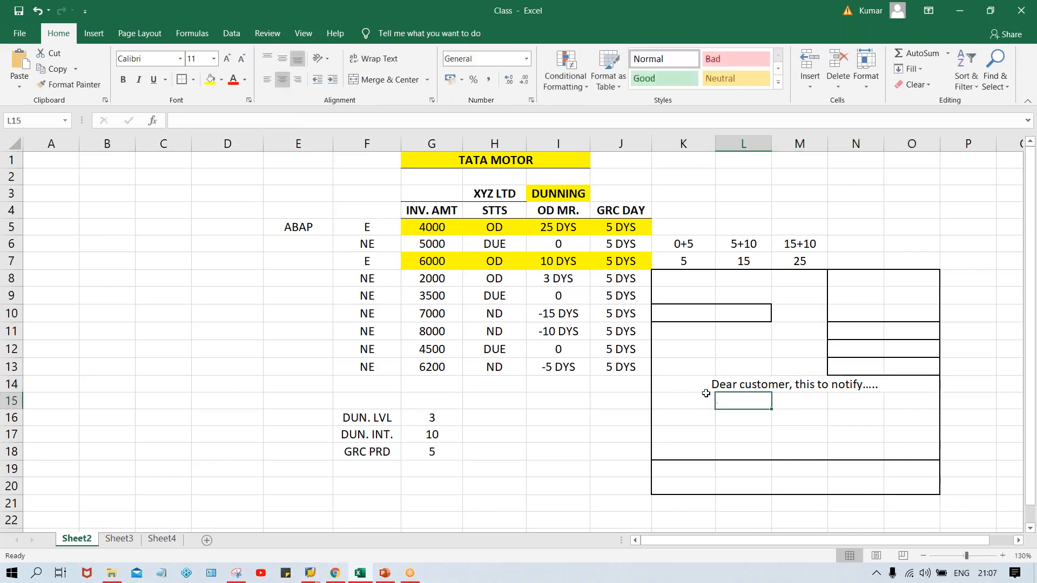
click(697, 387)
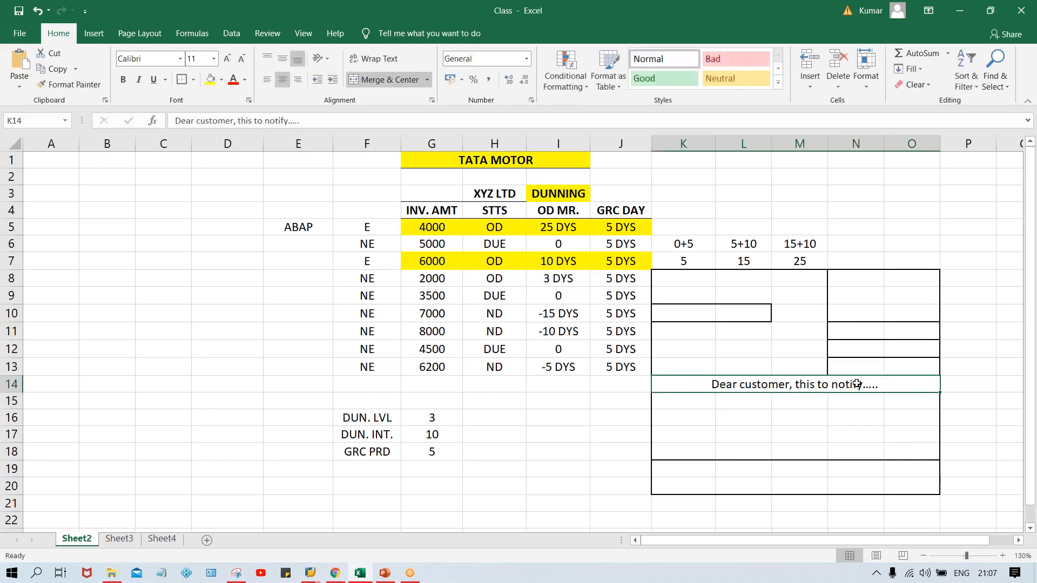
click(288, 228)
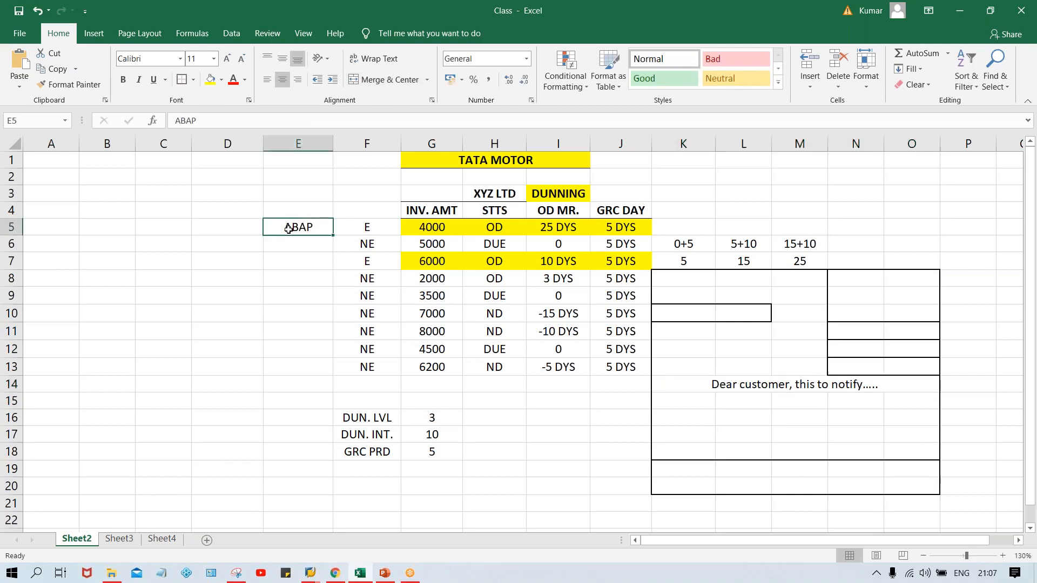
click(711, 388)
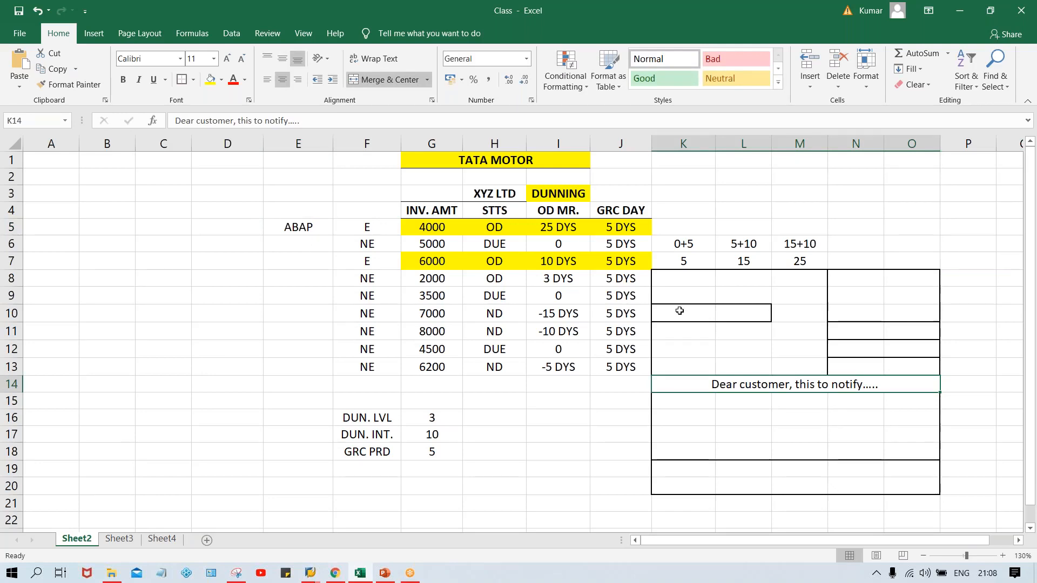
drag(679, 312, 727, 311)
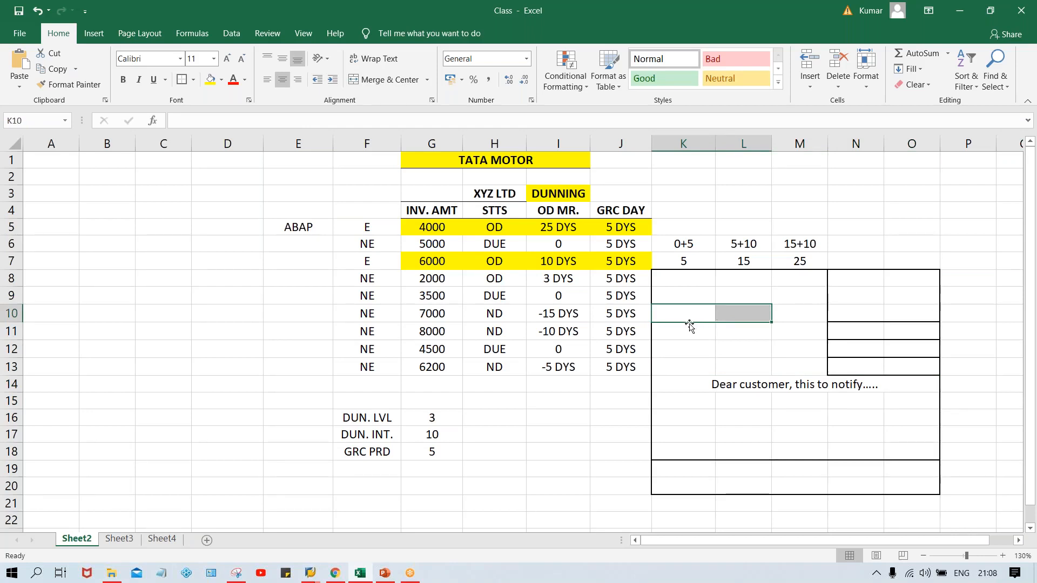
drag(700, 313, 732, 316)
click(691, 388)
drag(682, 404, 891, 403)
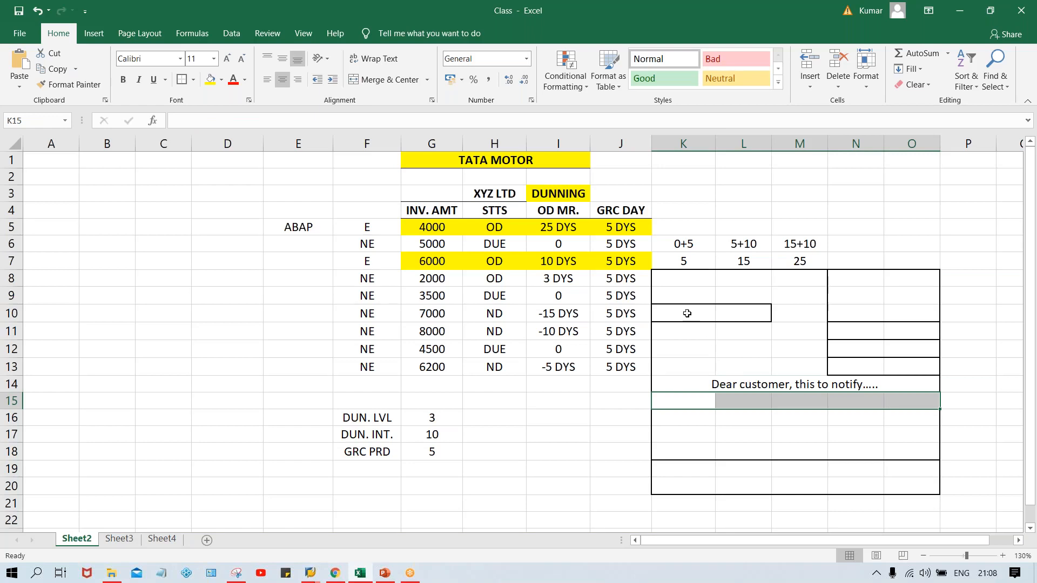
drag(687, 313, 750, 311)
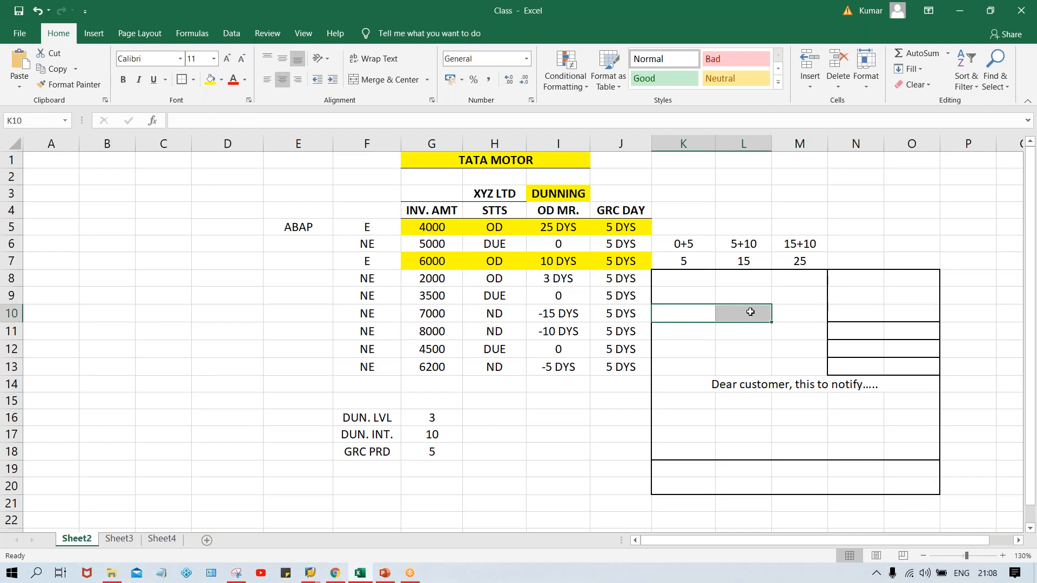
- Apply a thick outside border to K14:O16 to frame the letter text block
drag(691, 388, 853, 422)
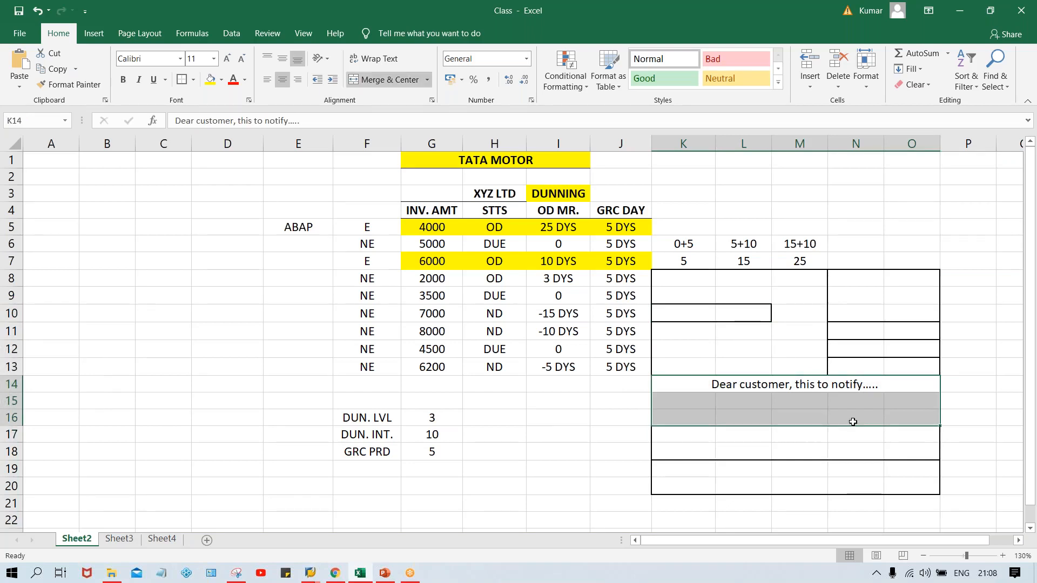
click(181, 80)
click(1015, 402)
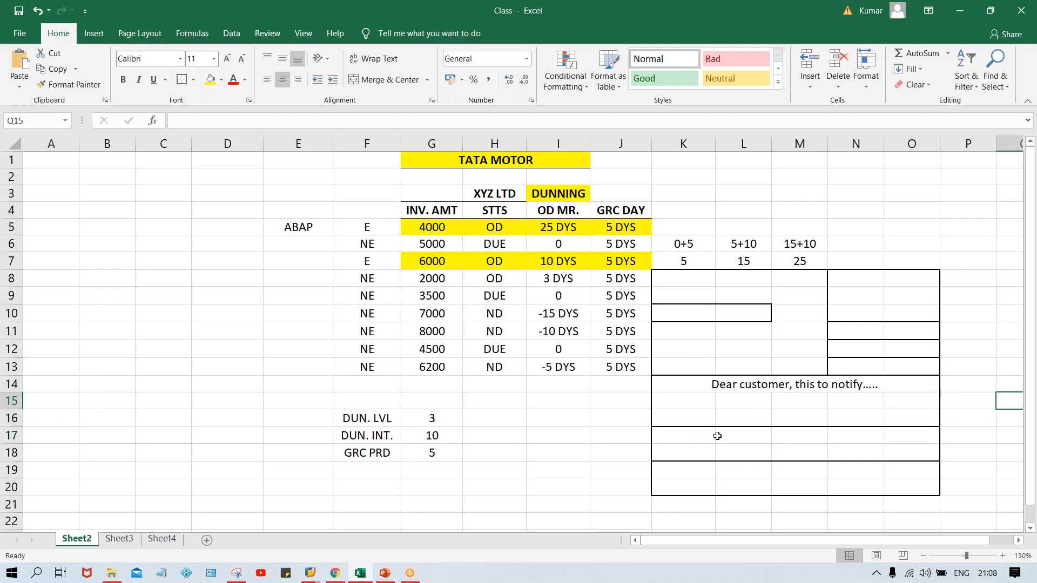
drag(705, 433, 898, 440)
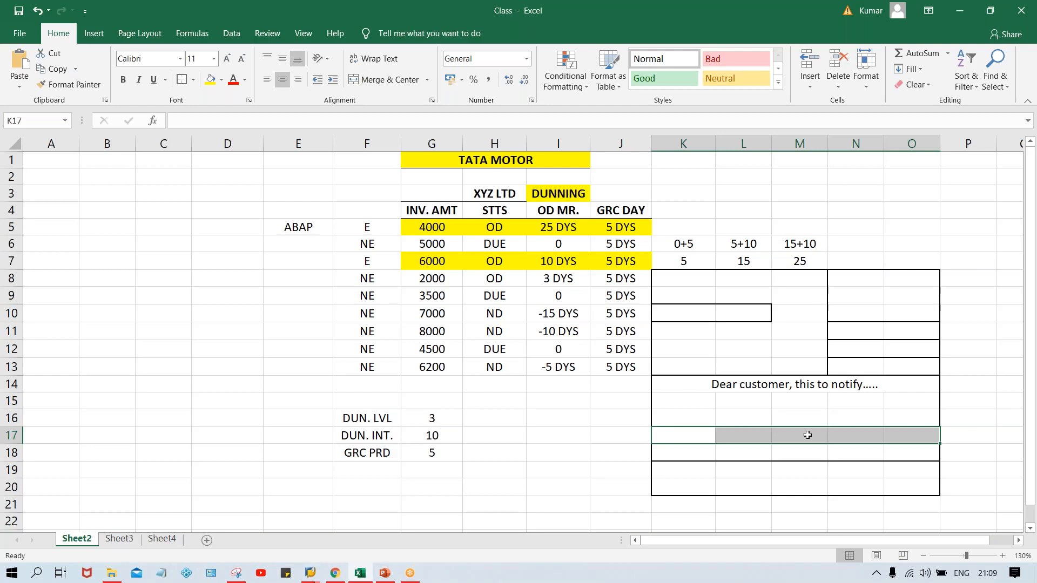
drag(696, 434, 913, 437)
click(697, 433)
click(613, 420)
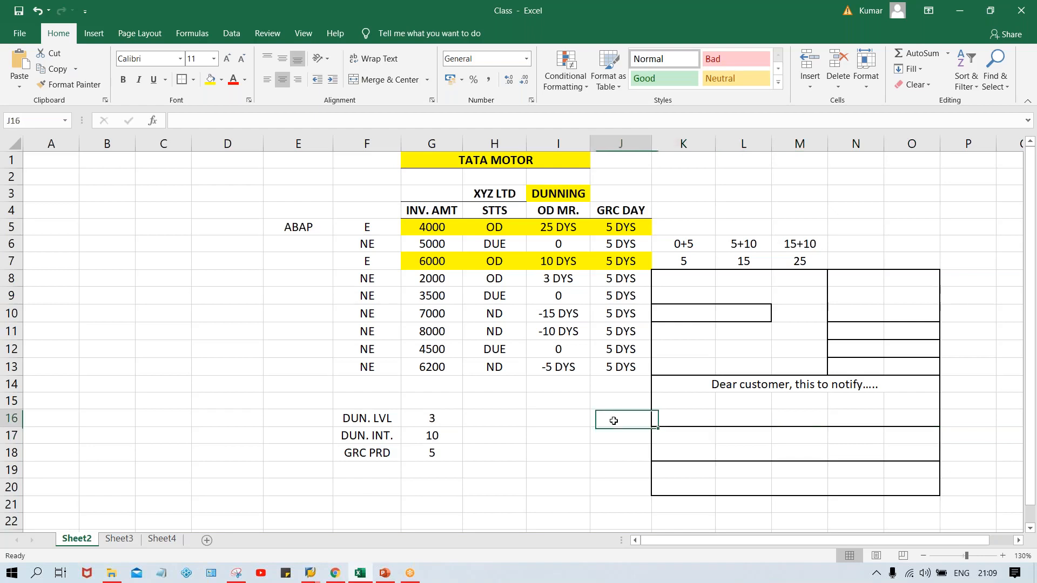
click(700, 437)
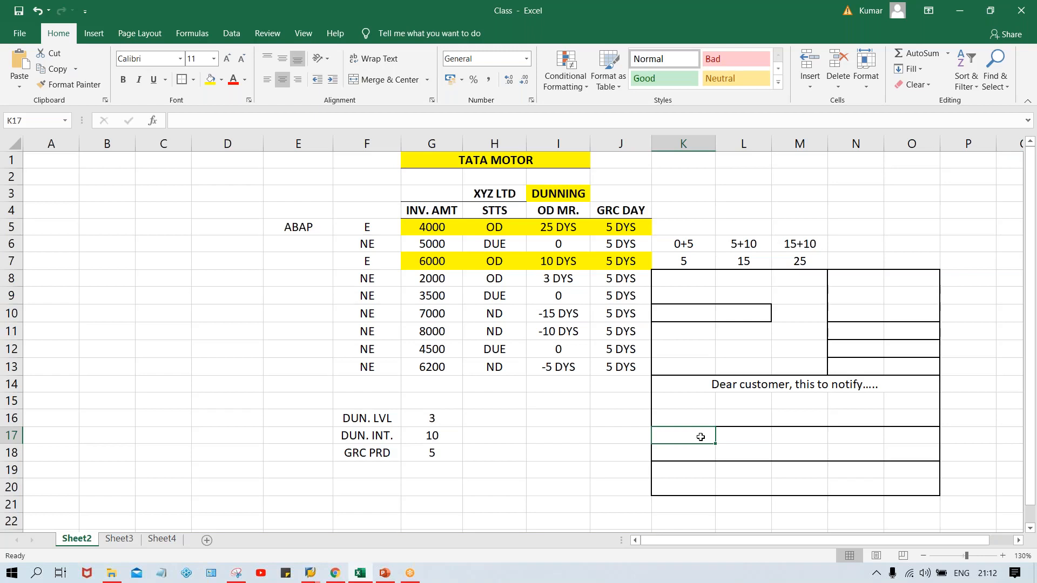
- Switch to SAP, return to the TM00 procedure overview and reopen its dunning texts for company code TM00 and customer accounts
click(763, 297)
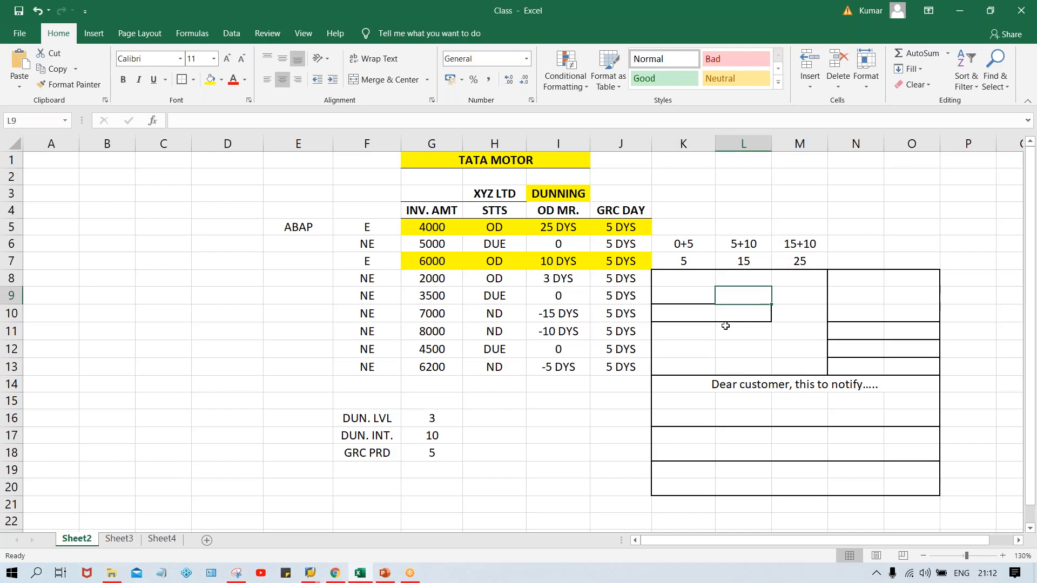
click(310, 573)
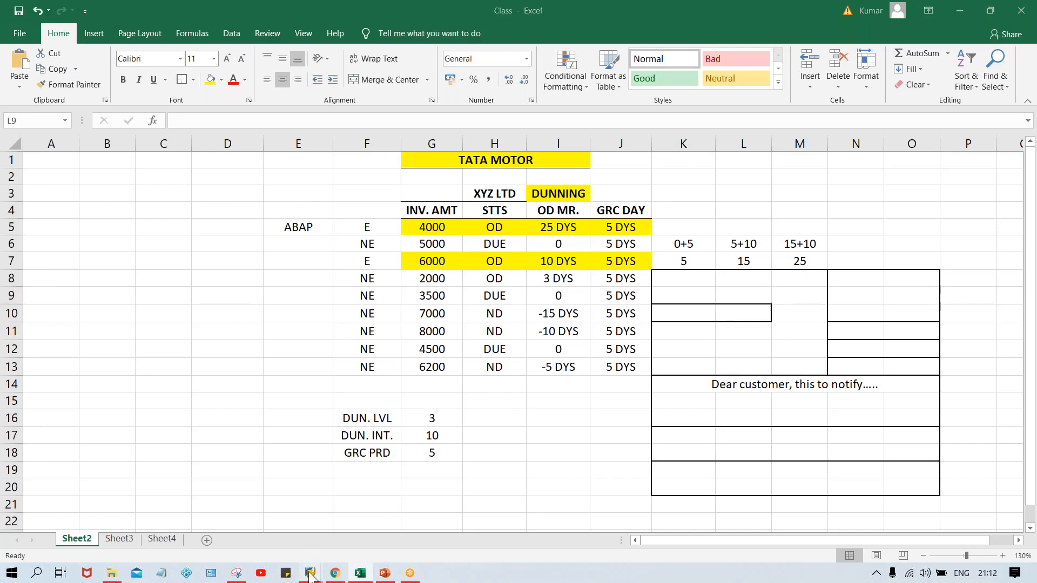
click(379, 526)
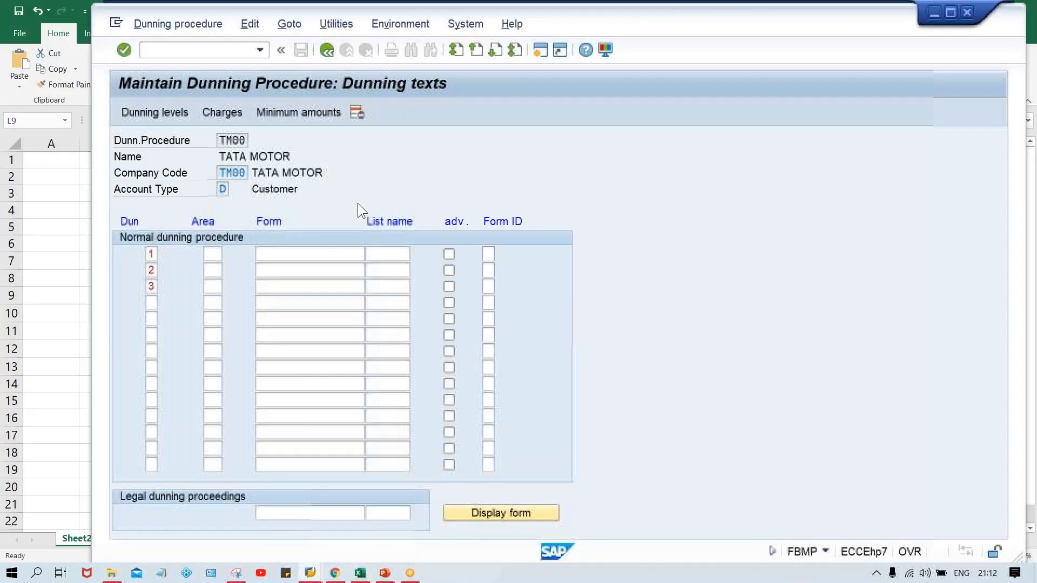
click(317, 252)
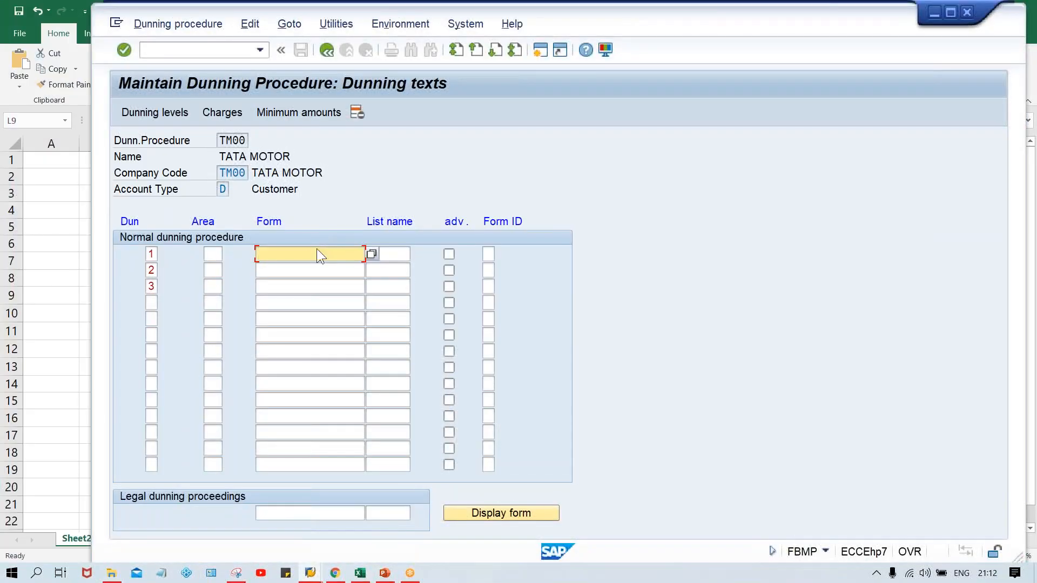
click(327, 49)
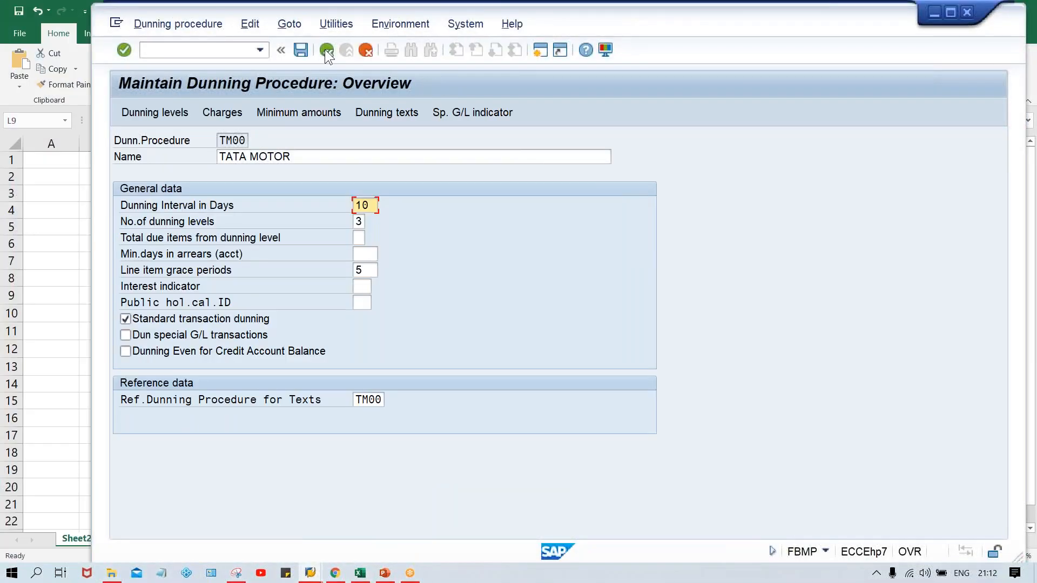
click(378, 113)
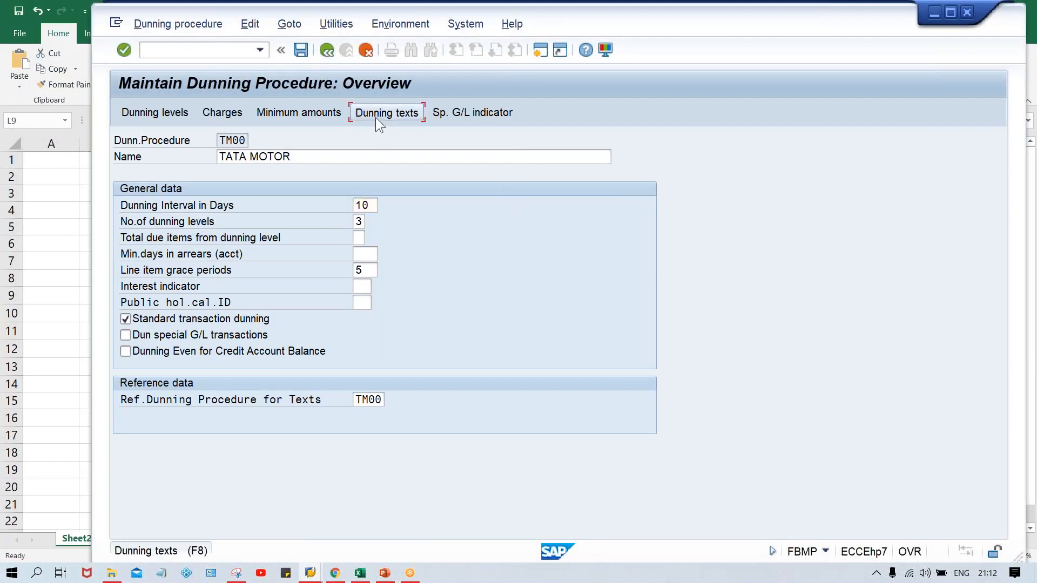
key(Return)
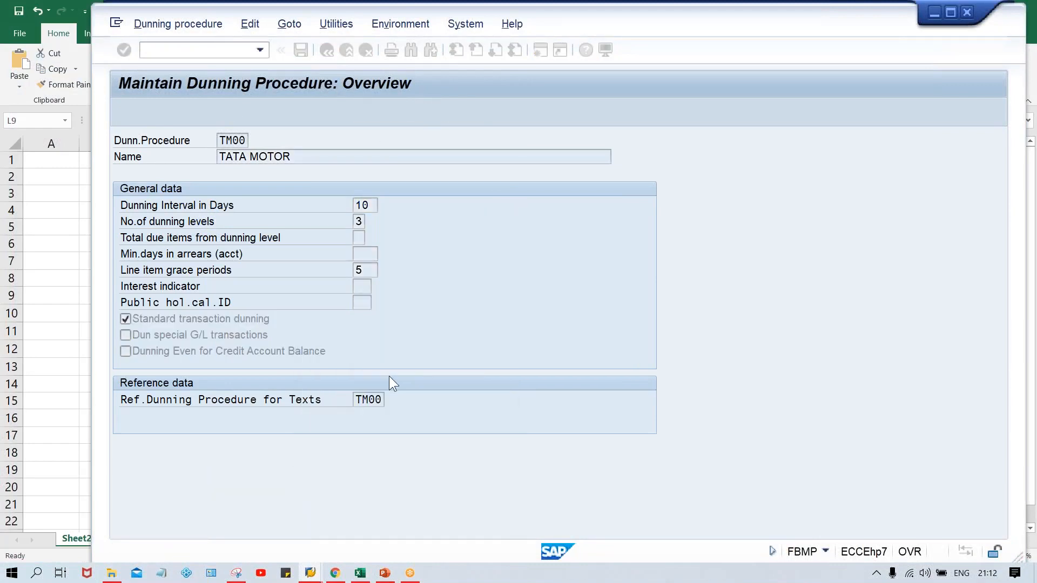
- Assign form F150_DUNN_01 to dunning level 1, choosing its EN language version under client 800 in the form tree
click(295, 254)
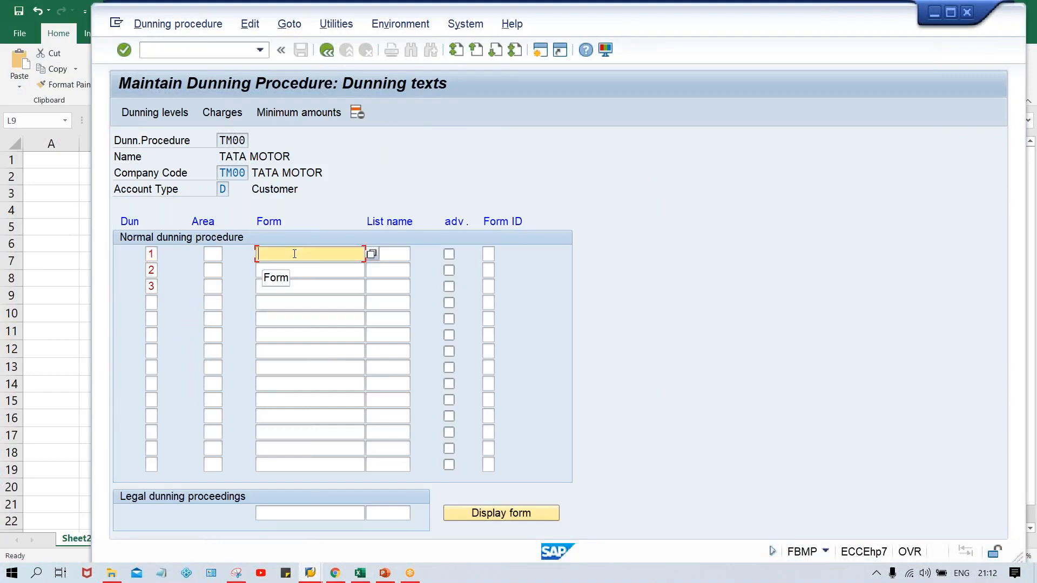
click(371, 254)
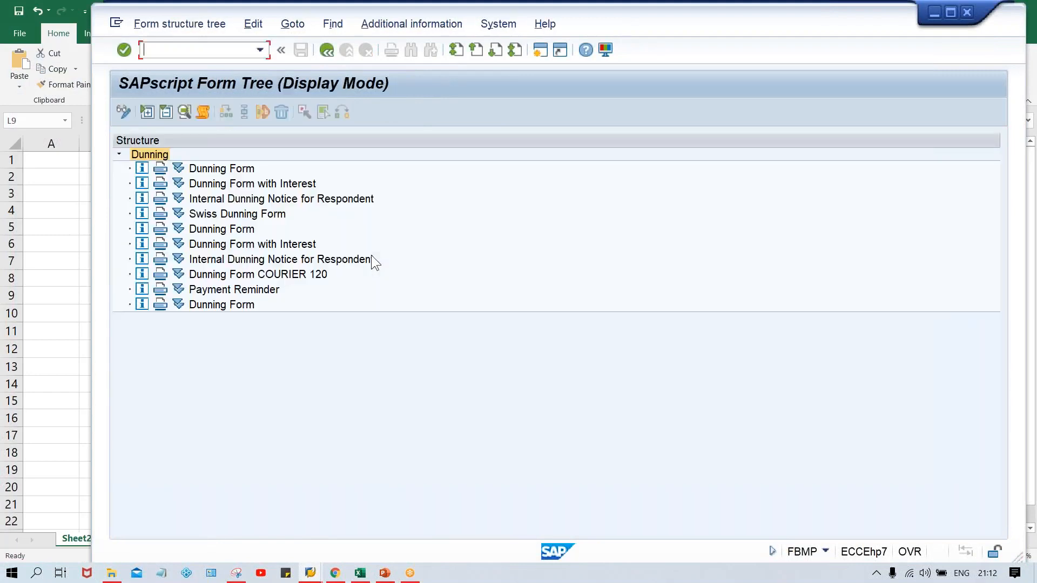
click(218, 229)
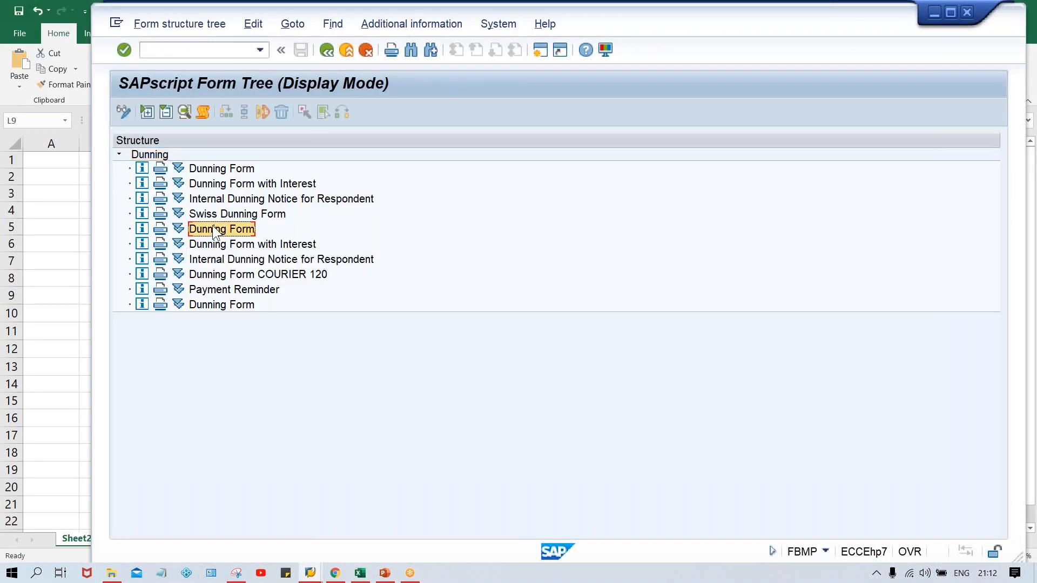
click(181, 231)
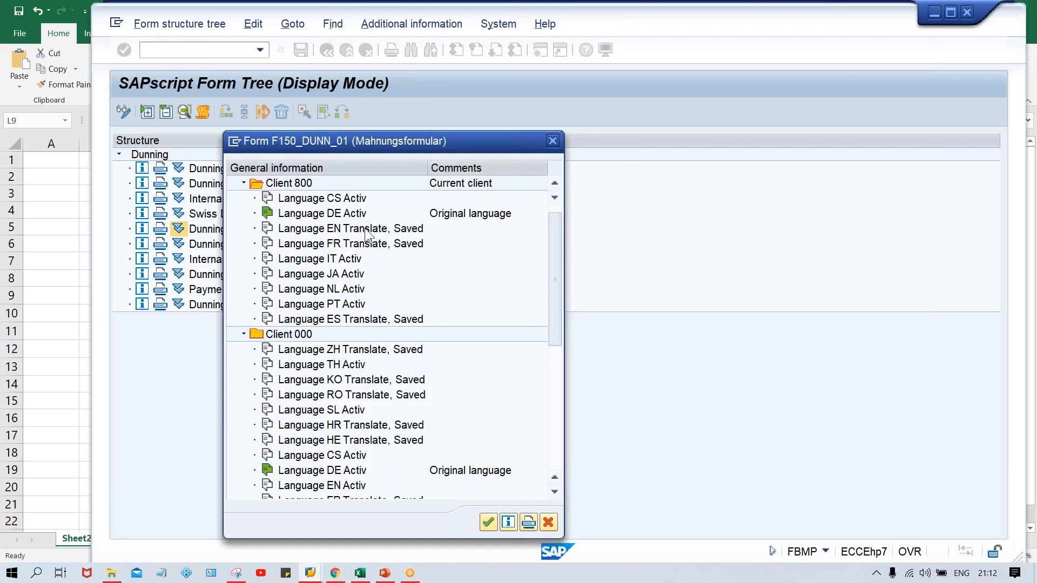
double_click(365, 228)
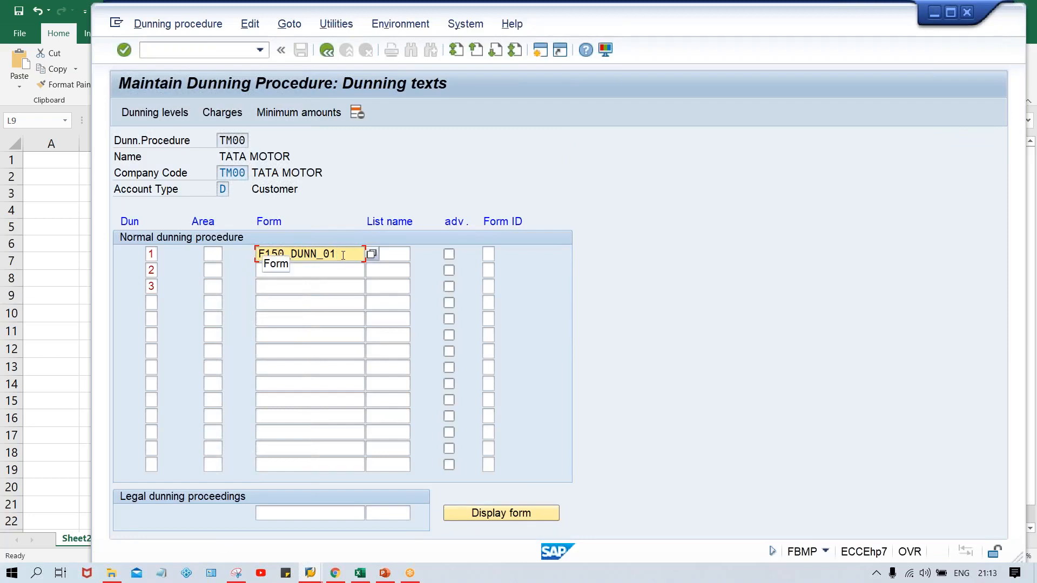
click(366, 158)
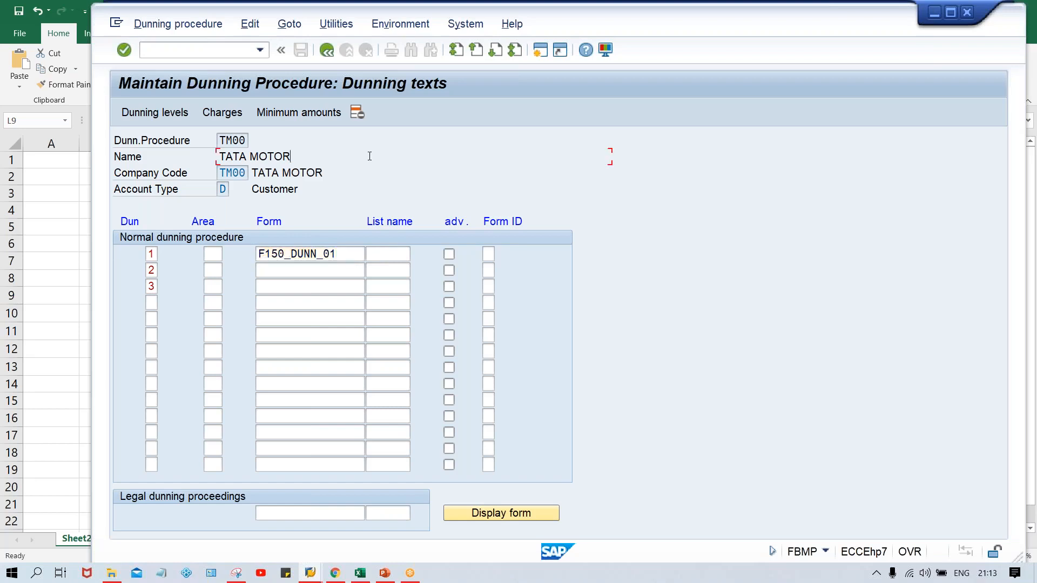
- Copy the form name F150_DUNN_01 from dunning level 1 to levels 2 and 3
click(342, 254)
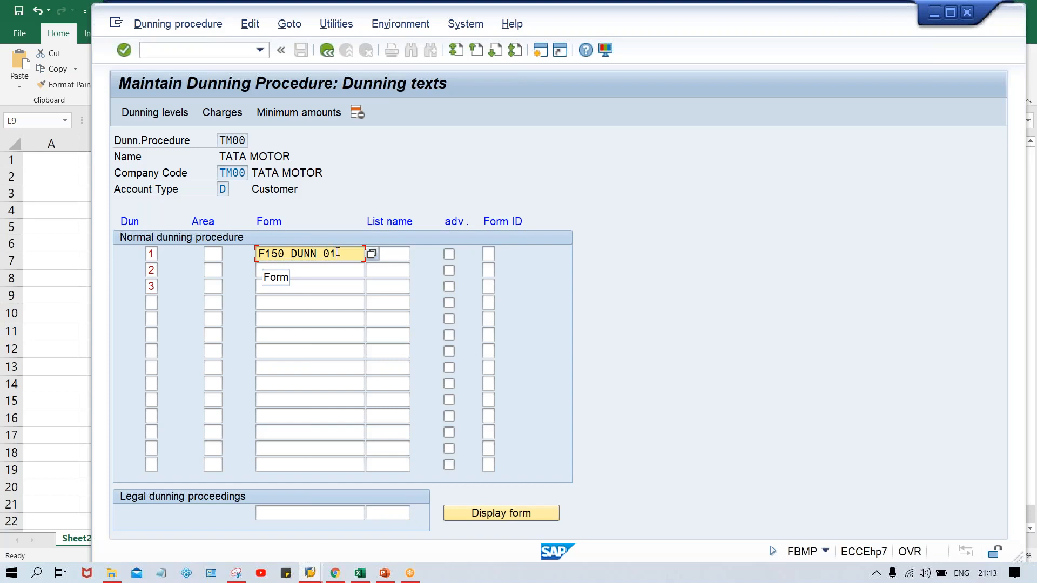
drag(340, 253, 251, 254)
key(ctrl+c)
key(Down)
key(ctrl+v)
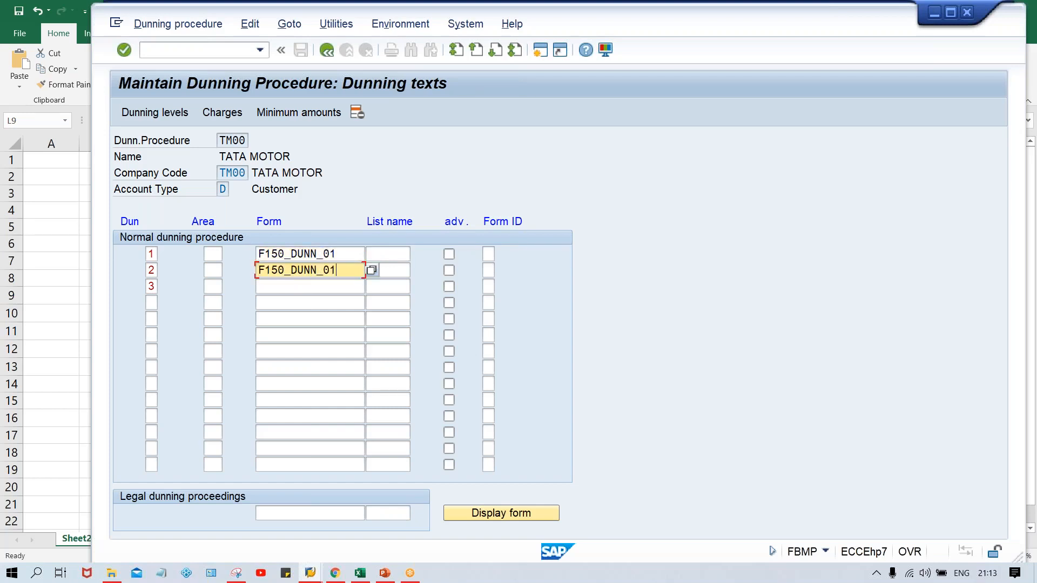
key(Down)
key(ctrl+v)
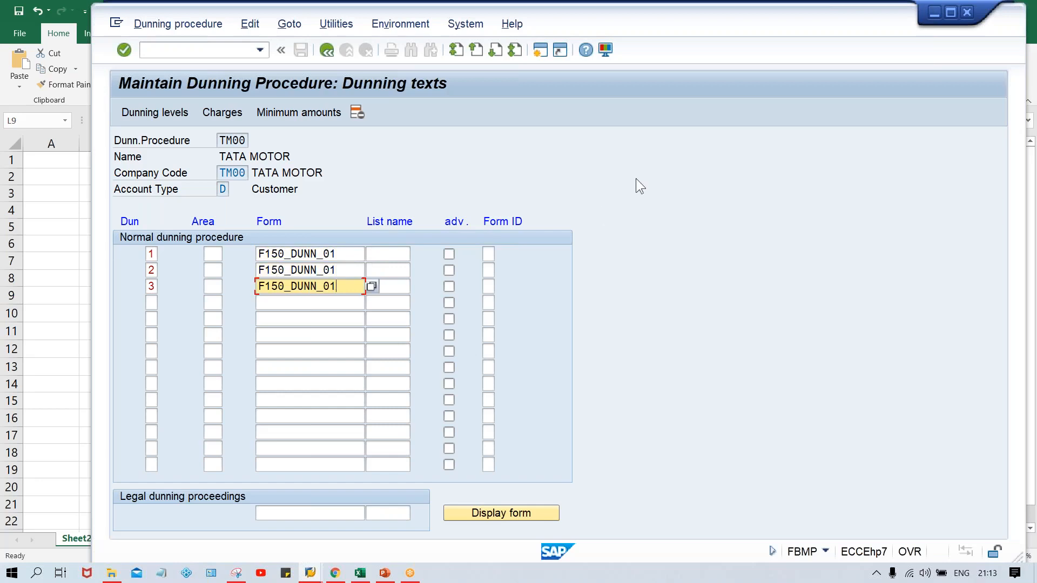
- Review the form entries assigned to dunning levels 1, 2 and 3
click(345, 253)
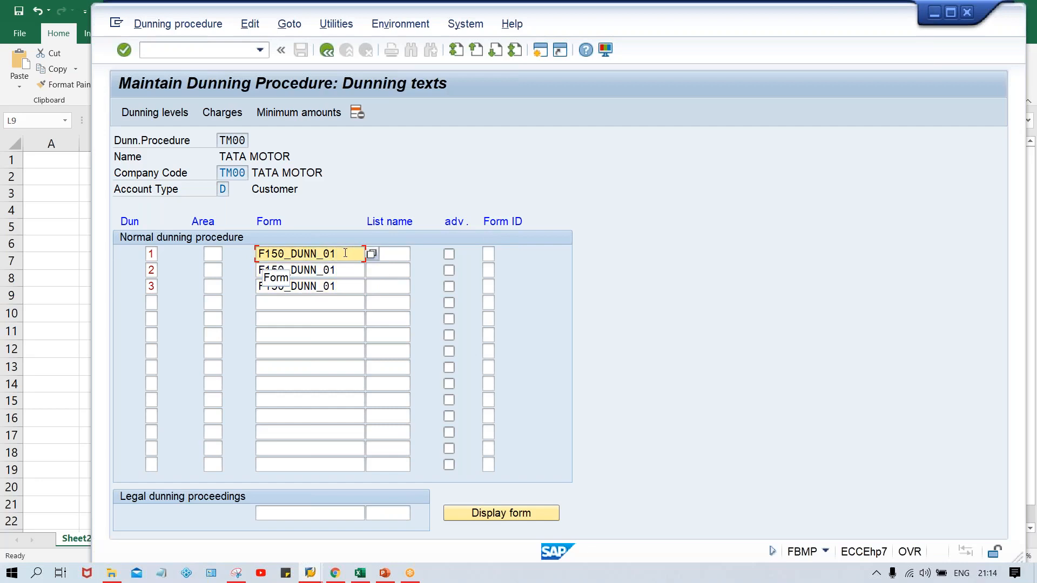
click(153, 254)
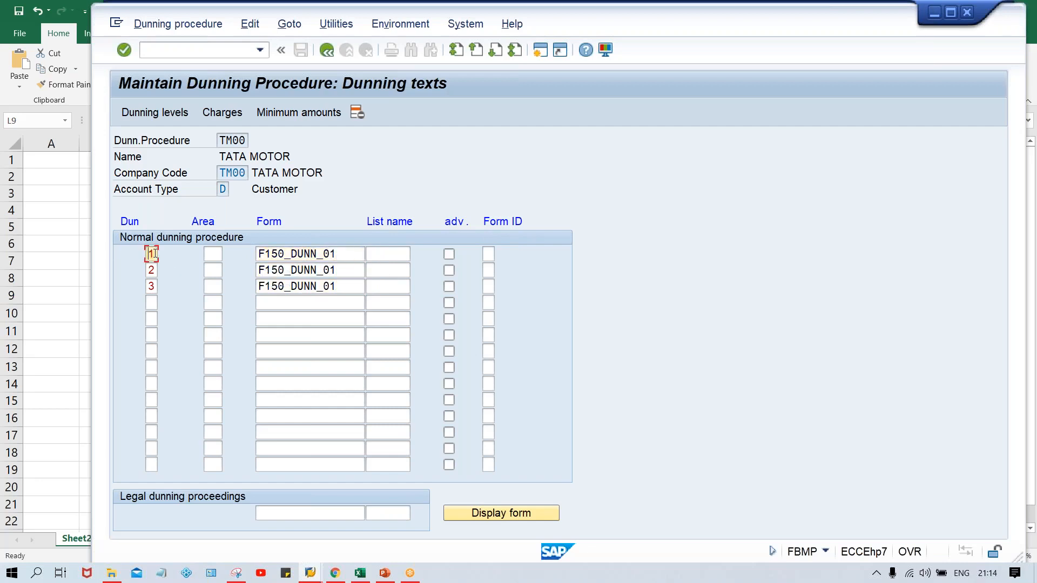
click(349, 271)
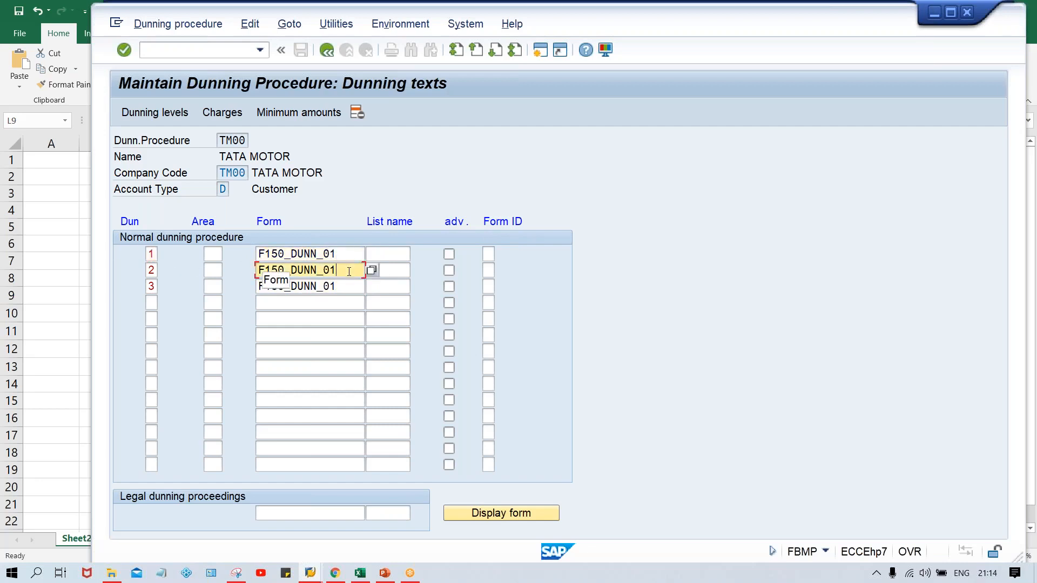
click(349, 288)
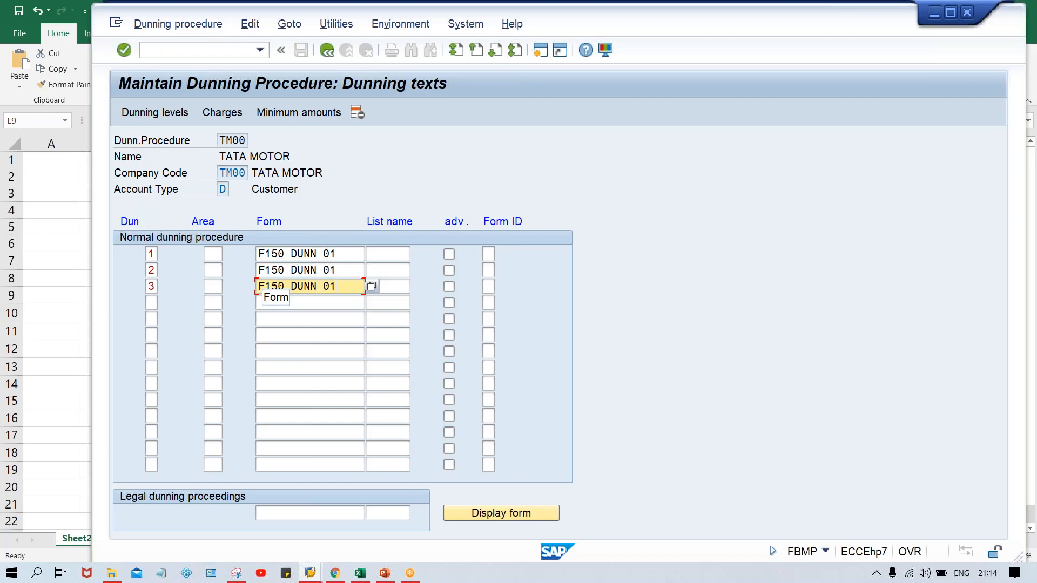
click(345, 250)
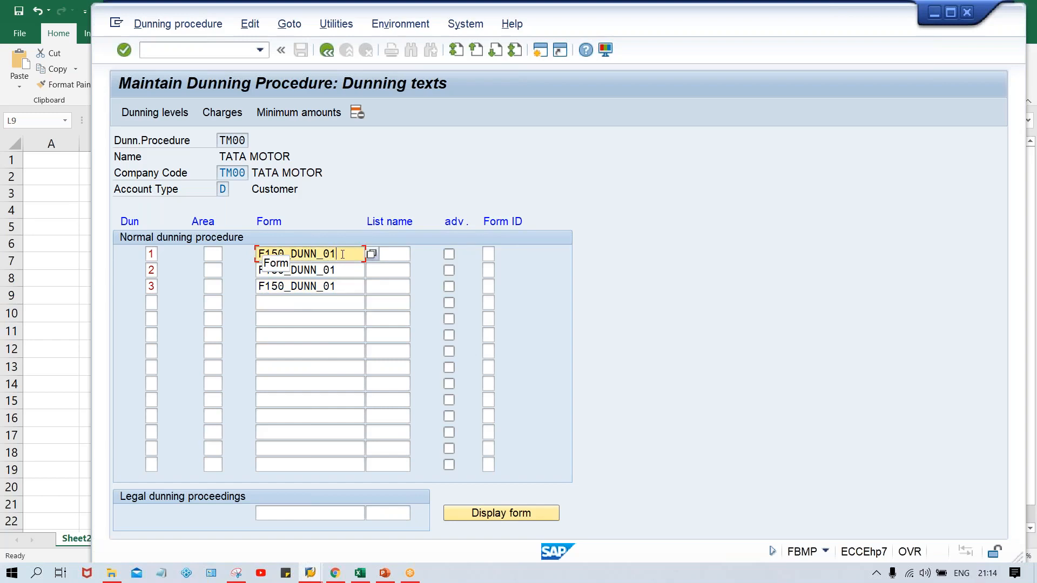
click(343, 272)
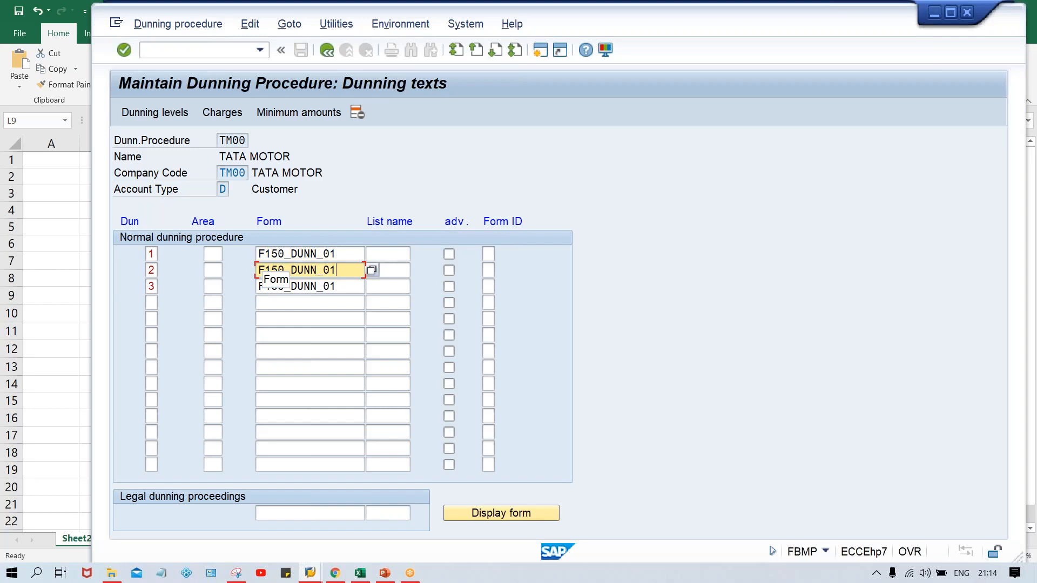
click(352, 286)
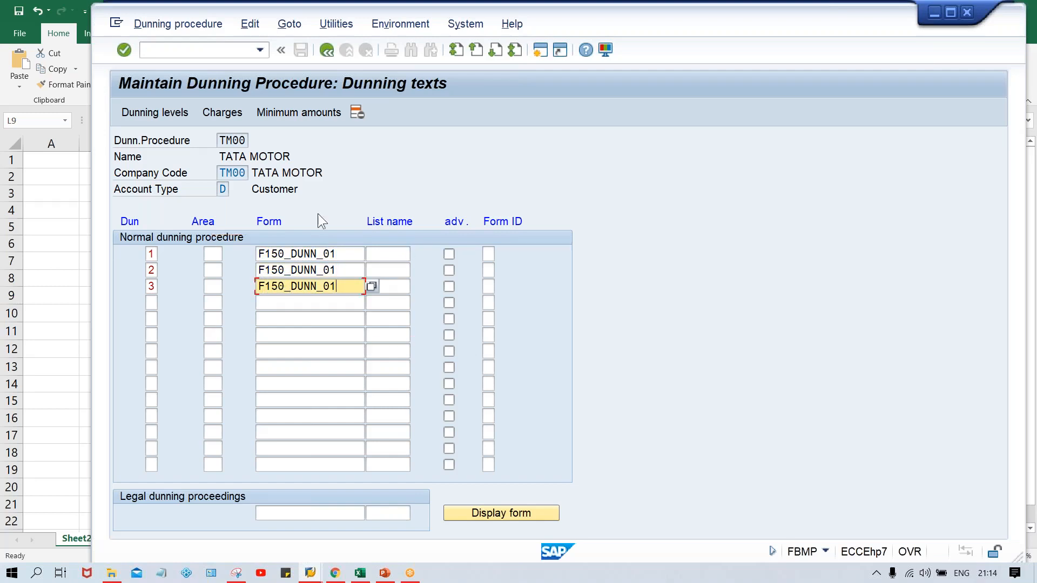
- Return to the procedure overview and save dunning procedure TM00 under the proposed TATA MOTOR customizing request
click(326, 51)
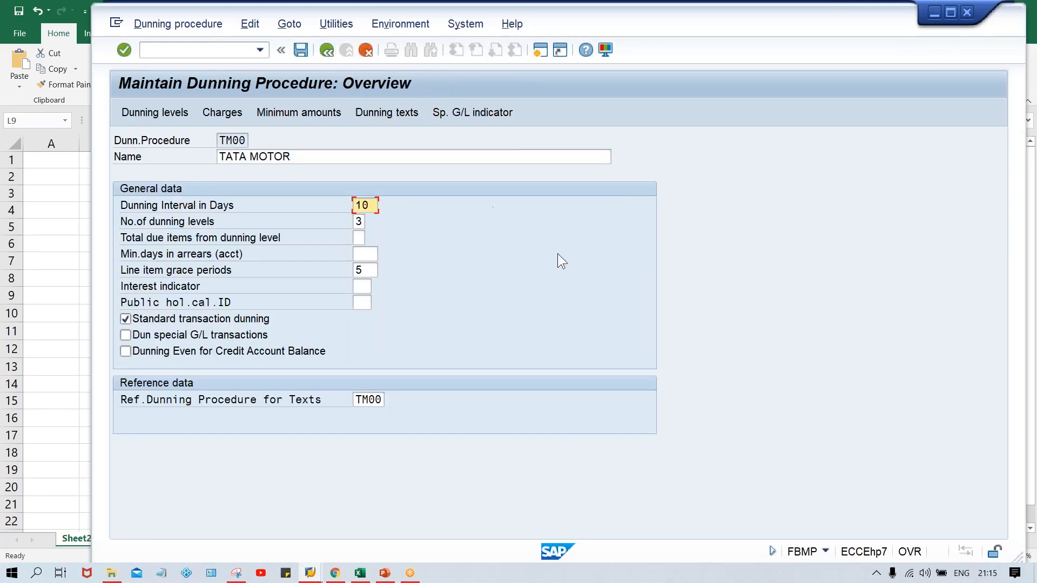
key(ctrl+s)
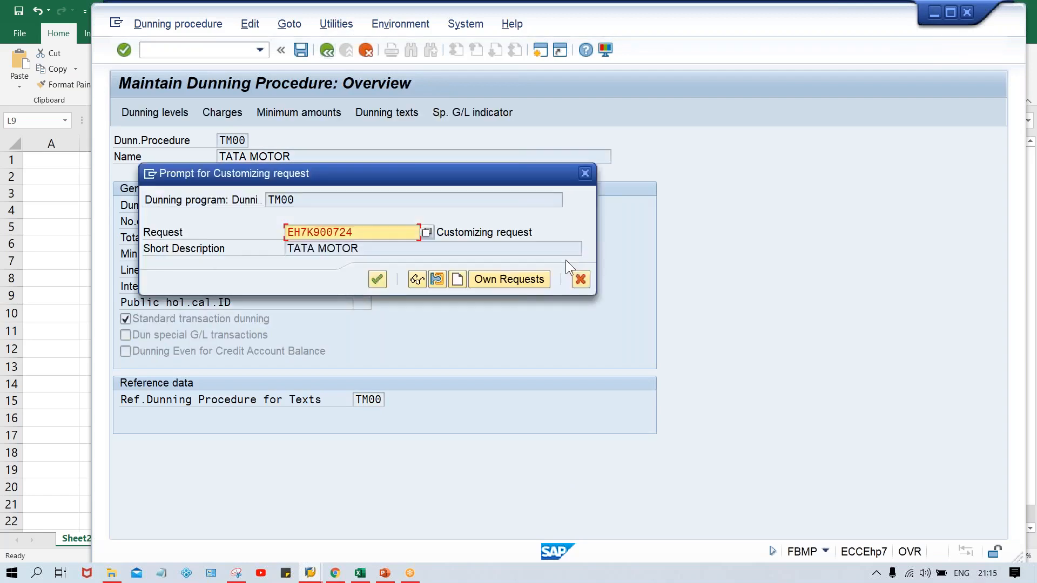
key(Return)
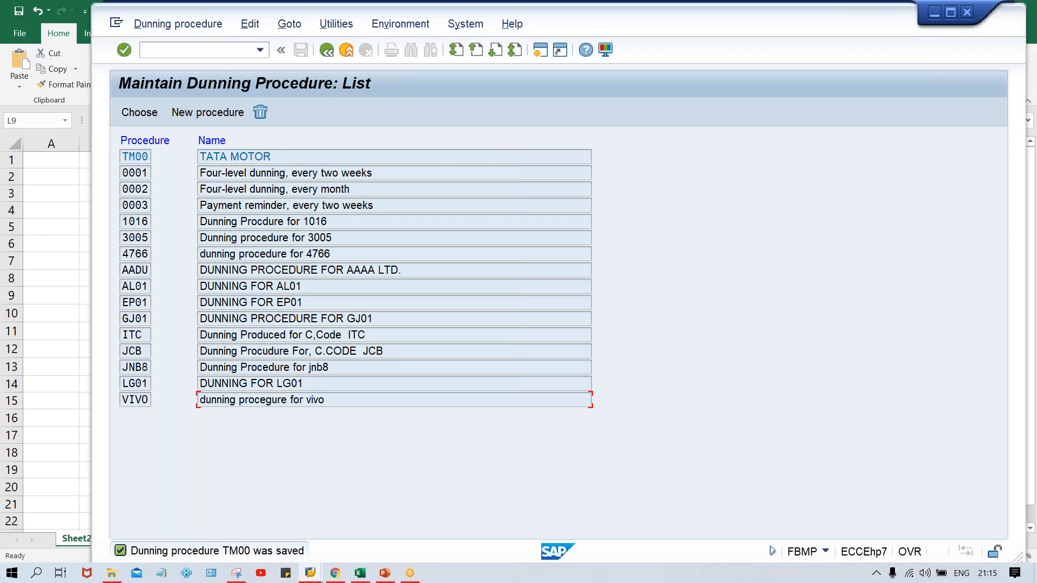
- Leave the dunning procedure list and start transaction XD02 for changing a customer
click(199, 46)
text(/n)
key(Caps_Lock)
text(XD02)
key(Return)
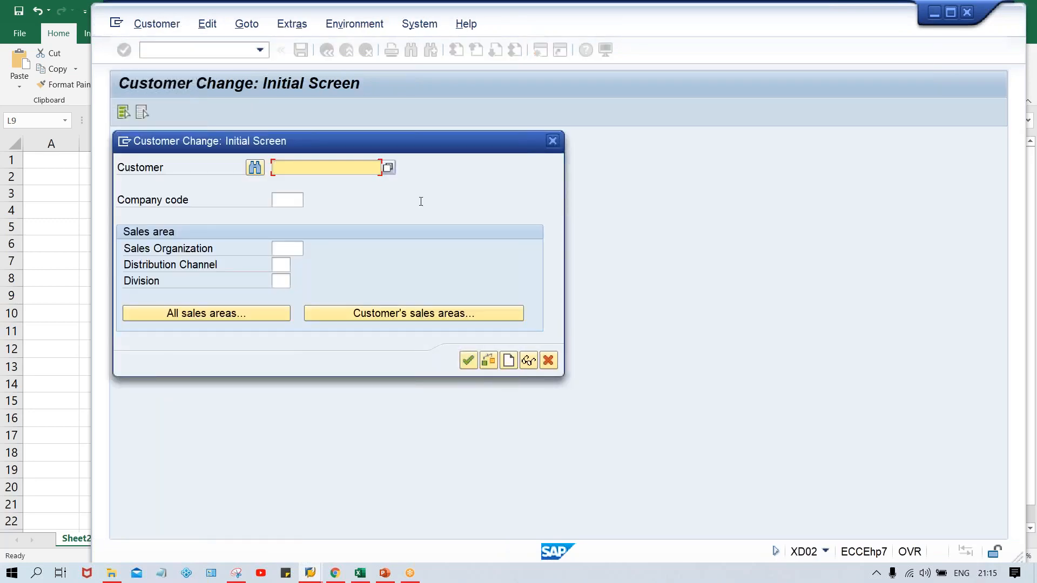
- Search for customers by company code TM00, pick the test customer and open its master record for changing
click(388, 168)
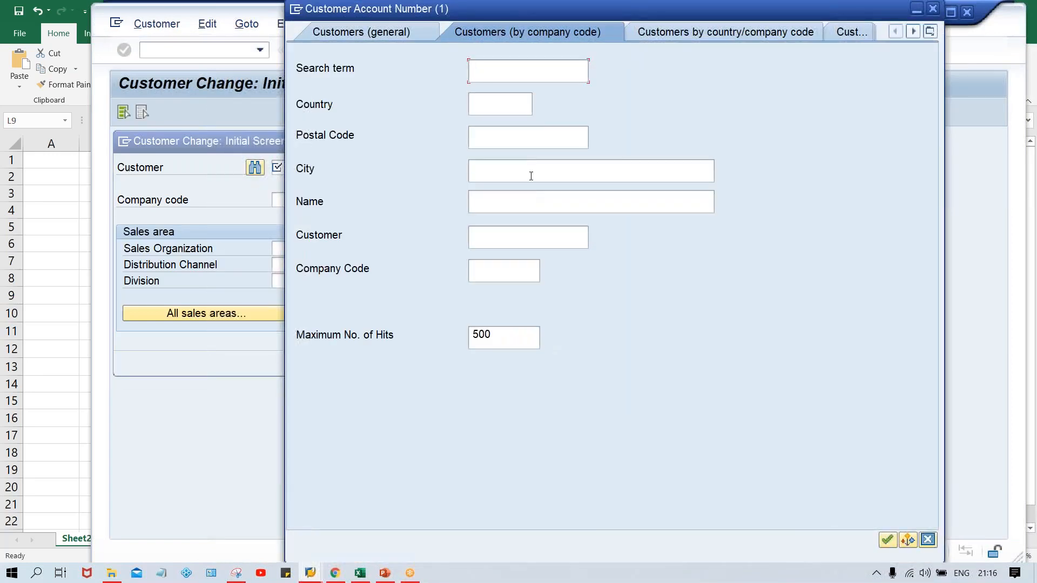
click(512, 267)
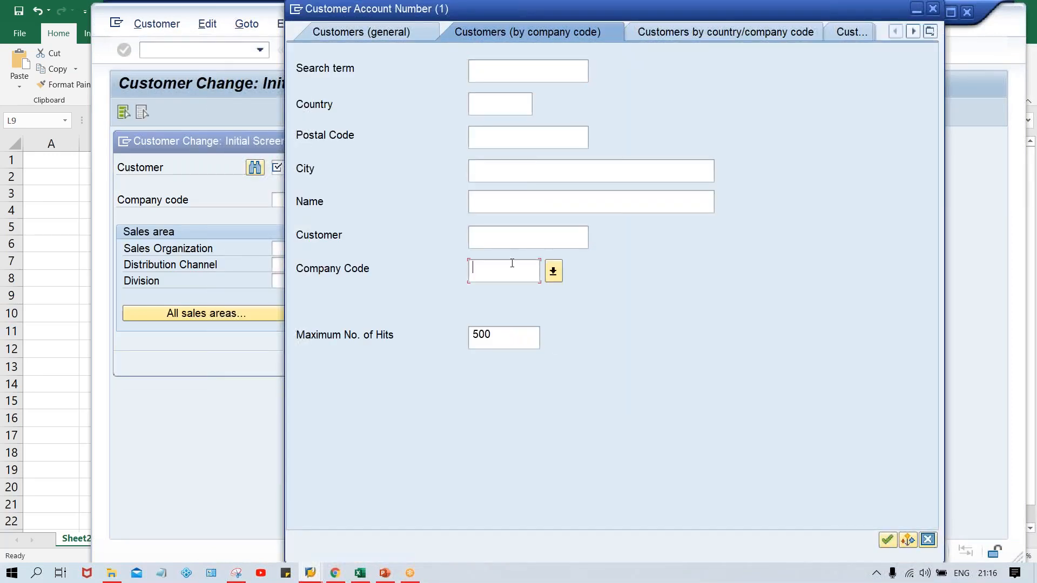
text(TH00)
key(Return)
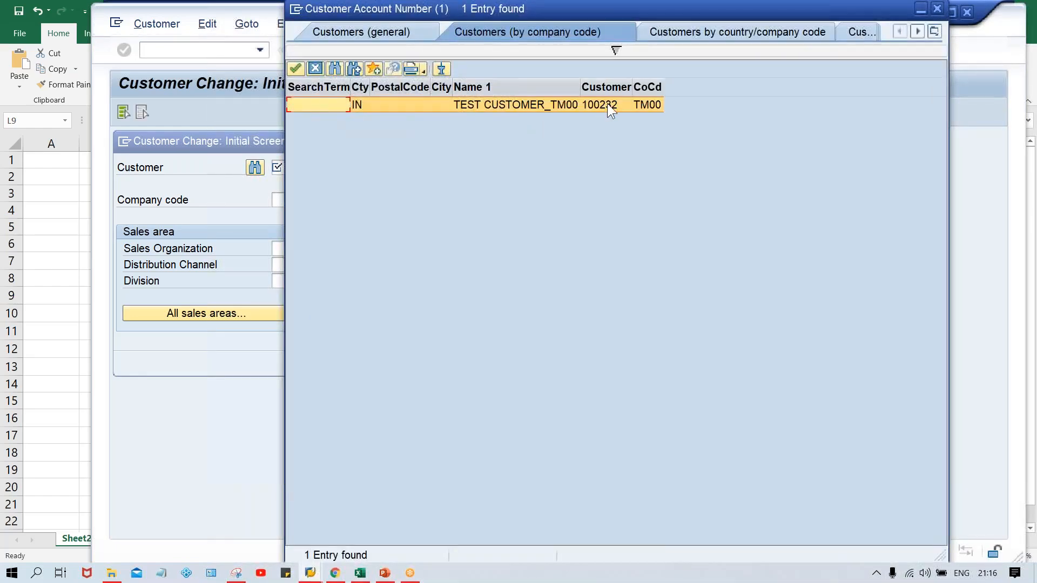
double_click(607, 105)
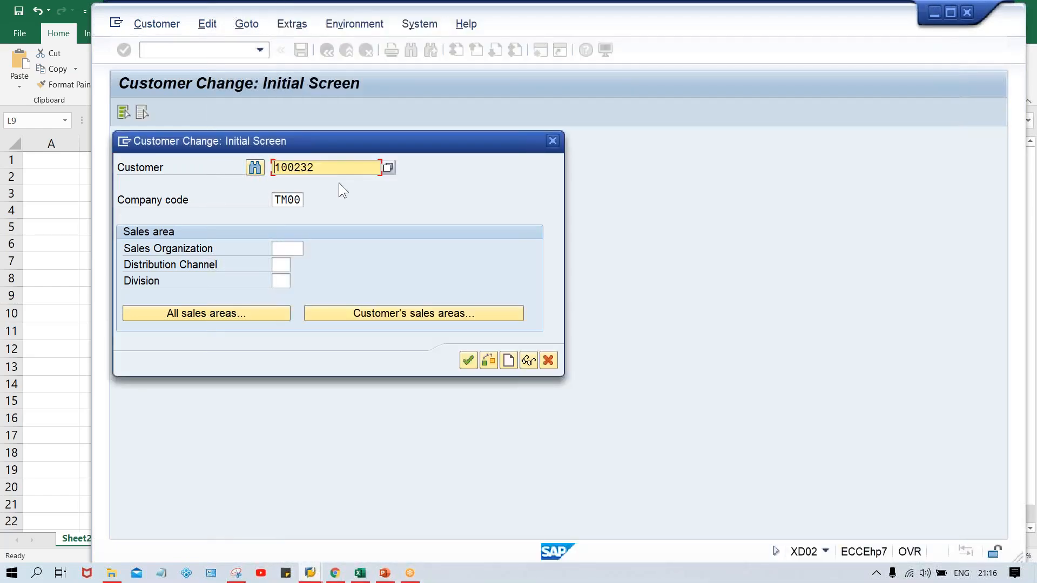
key(Return)
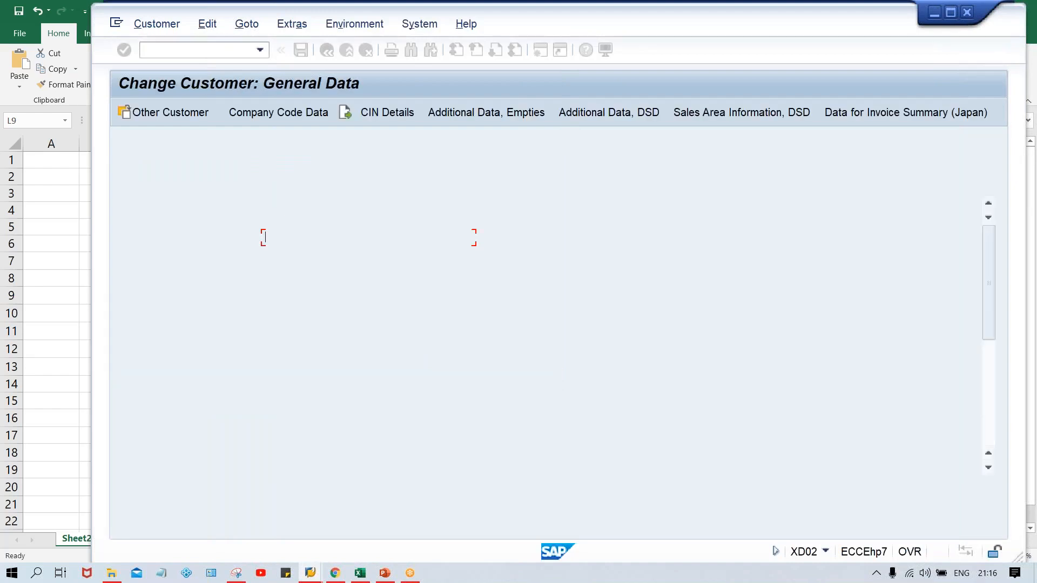
- Set the dunning procedure to TM00 in the customer's company code correspondence data and save the record
click(291, 115)
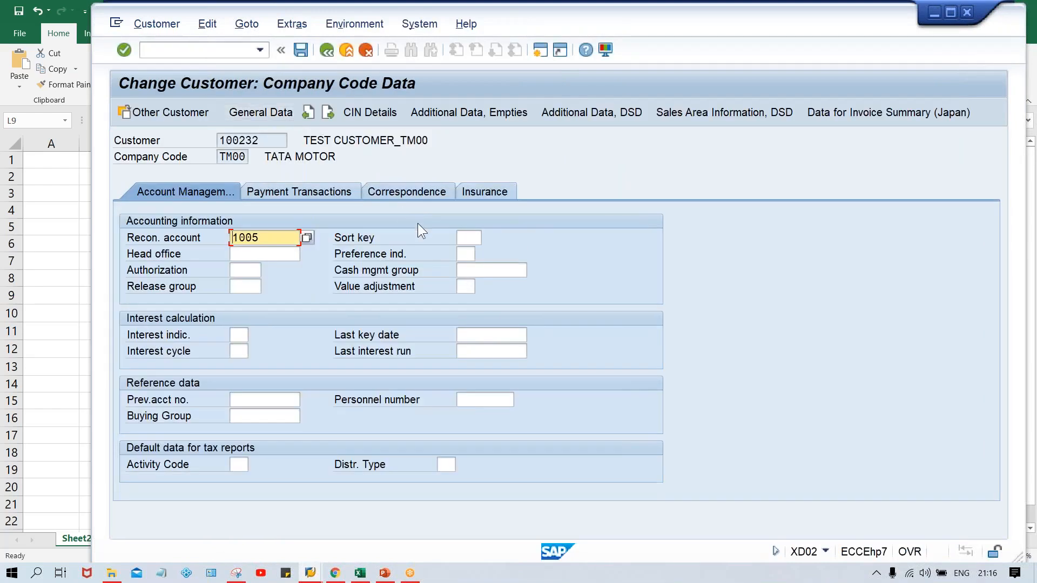
click(419, 192)
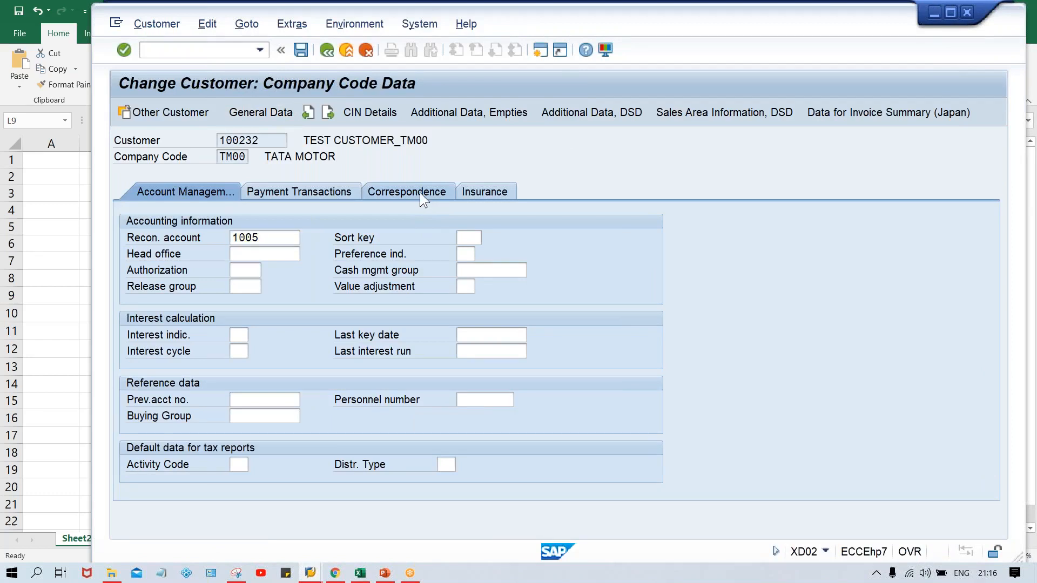
text(T)
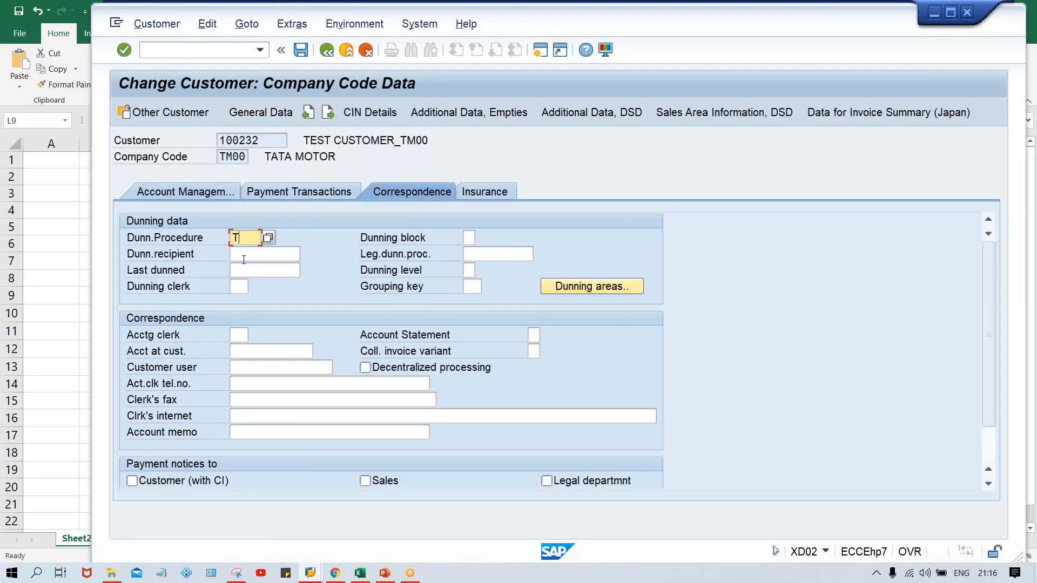
text(M00)
key(ctrl+s)
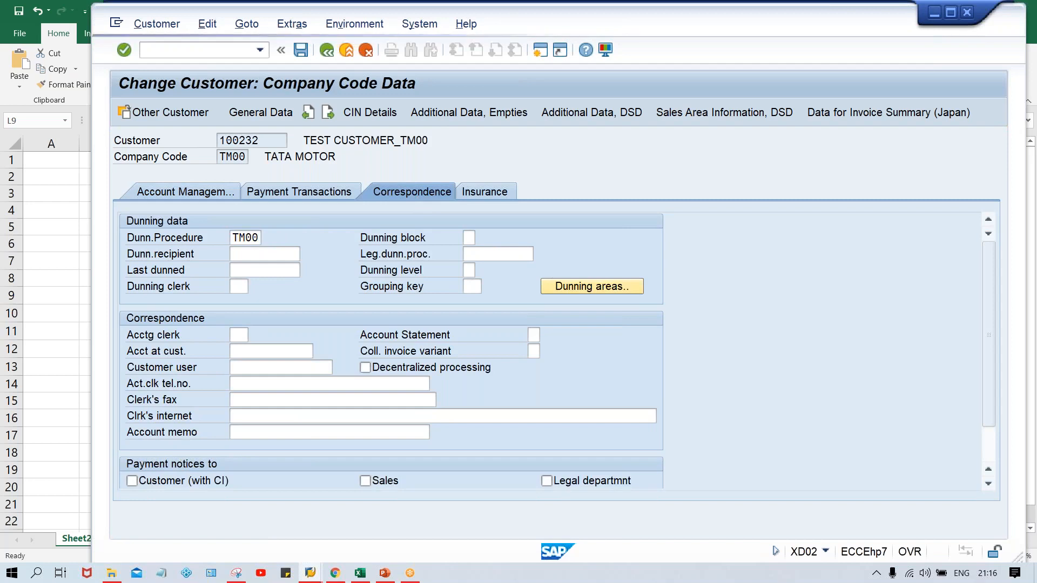